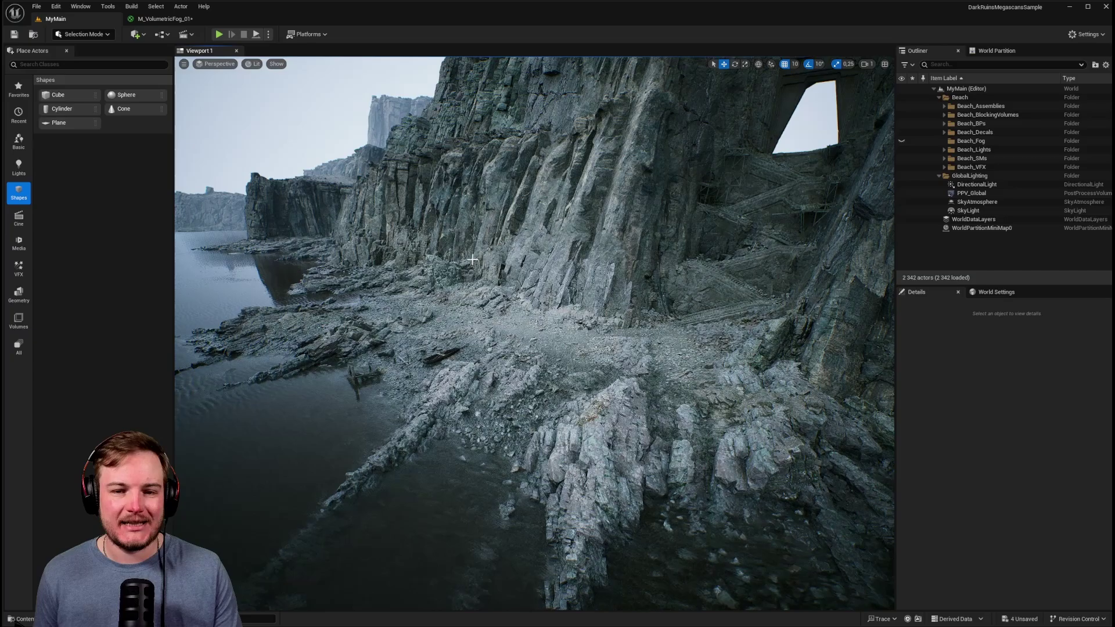
Step: Place an Exponential Height Fog actor on the beach and enable its Volumetric Fog option
{"action": "left_click", "coordinate": [125, 64]}
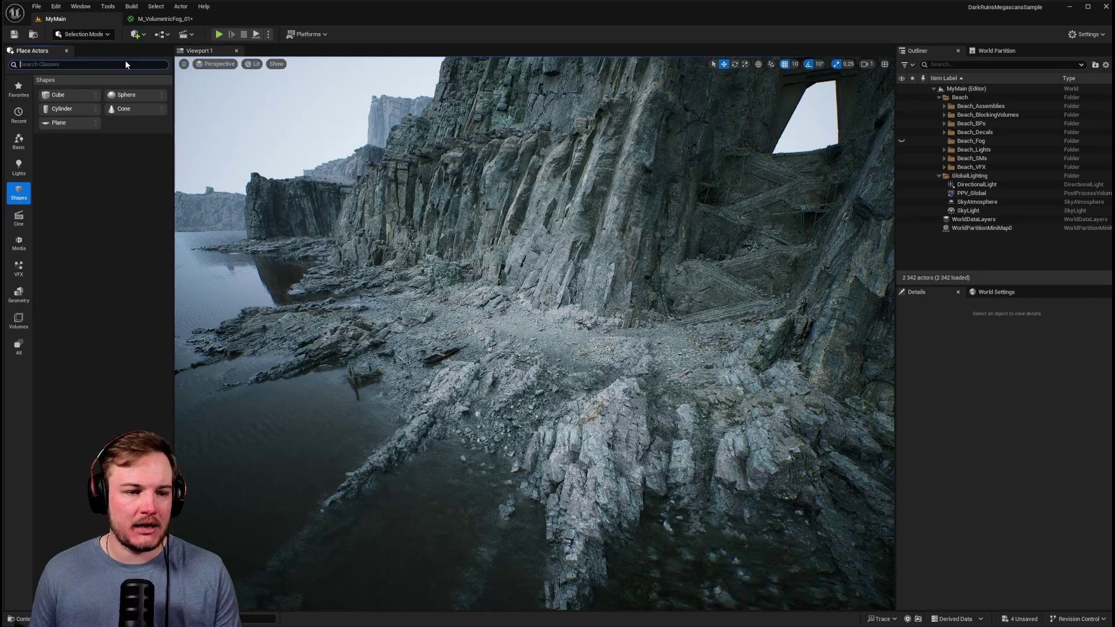
{"action": "type", "text": "expon"}
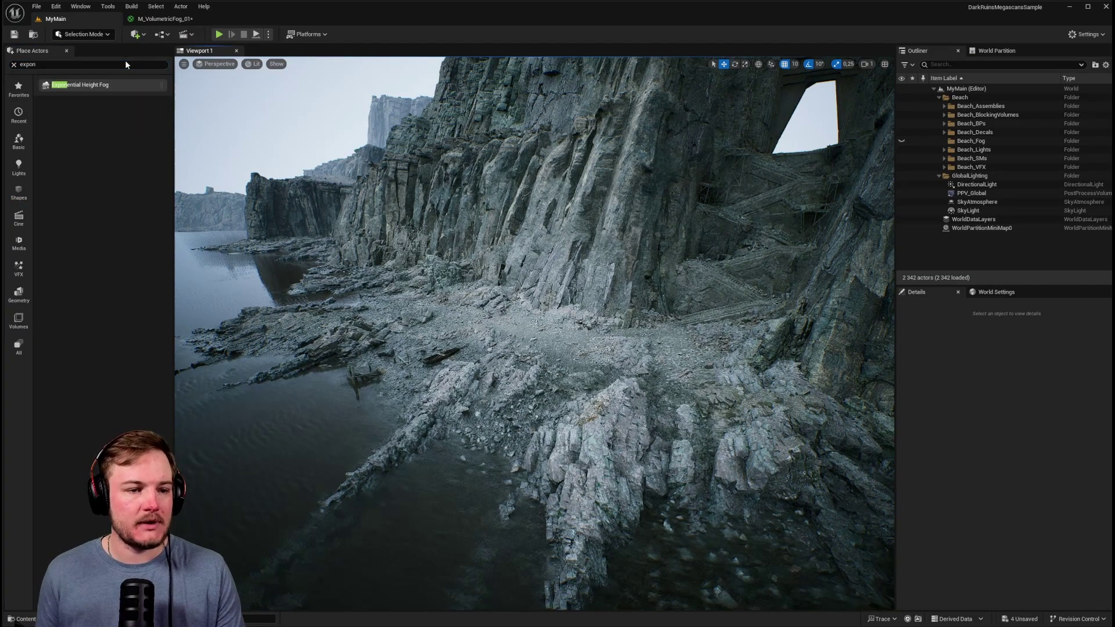
{"action": "left_click_drag", "start_coordinate": [81, 85], "coordinate": [475, 322]}
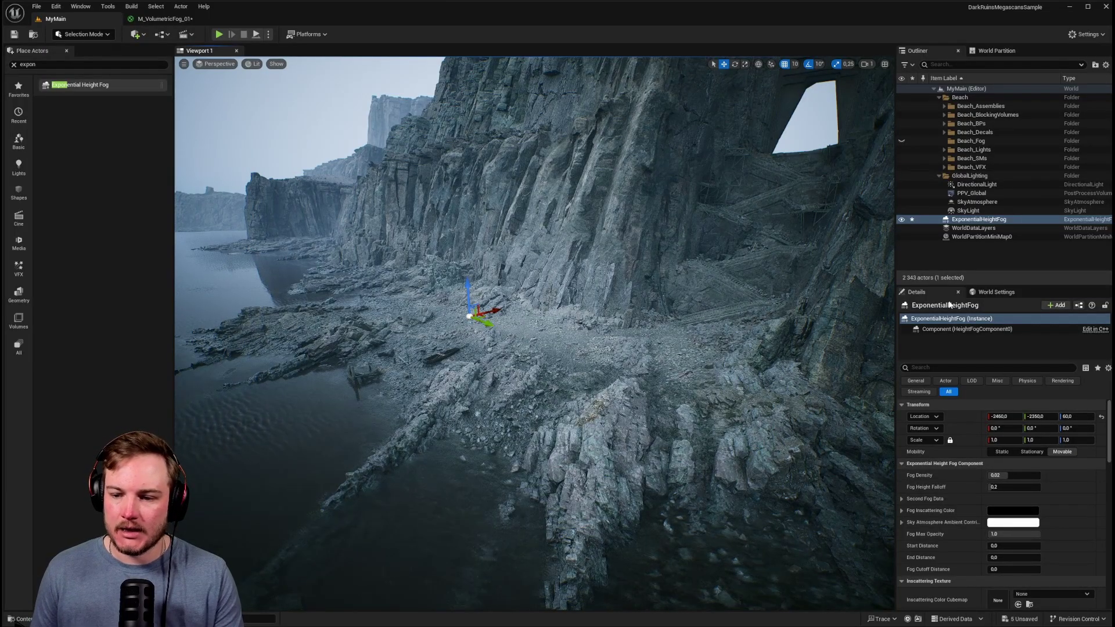
{"action": "left_click", "coordinate": [970, 365]}
{"action": "type", "text": "volu"}
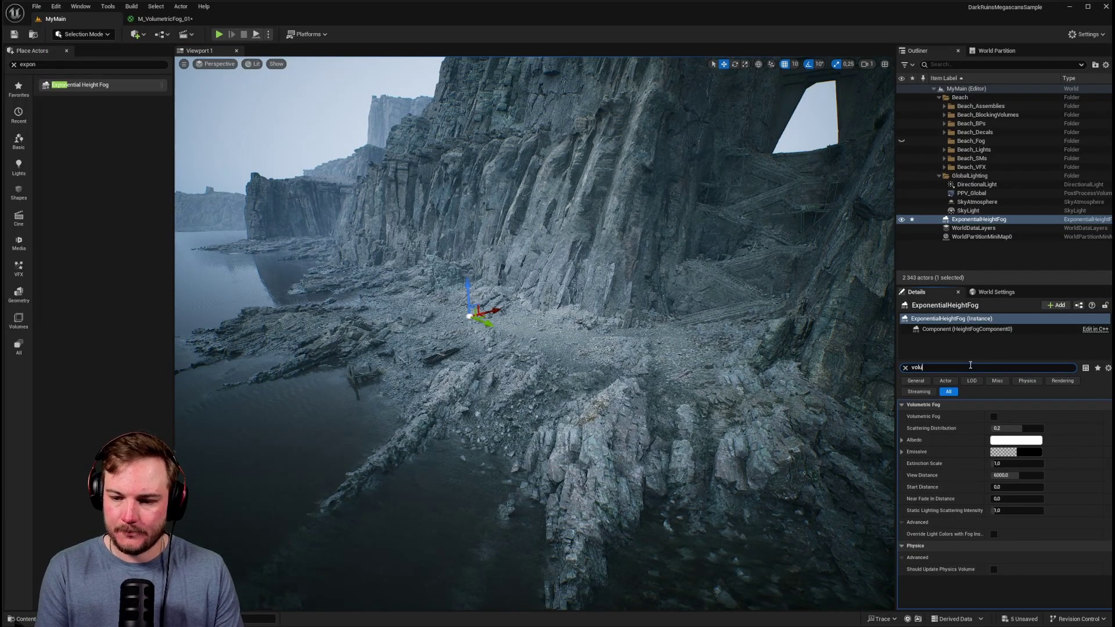
{"action": "left_click", "coordinate": [994, 418]}
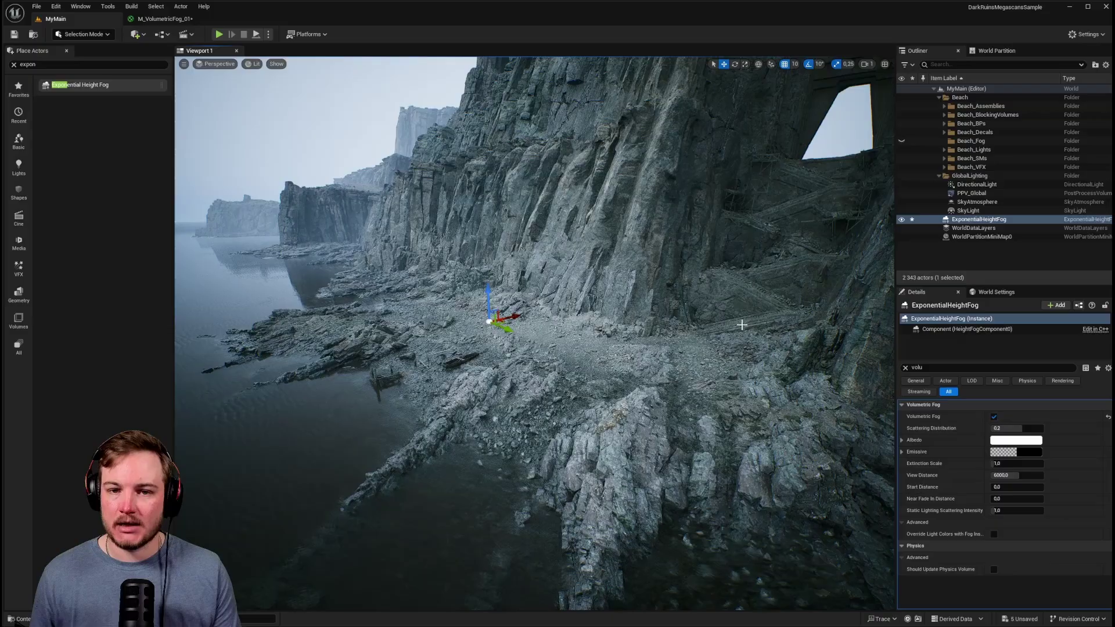
{"action": "key", "text": "Delete"}
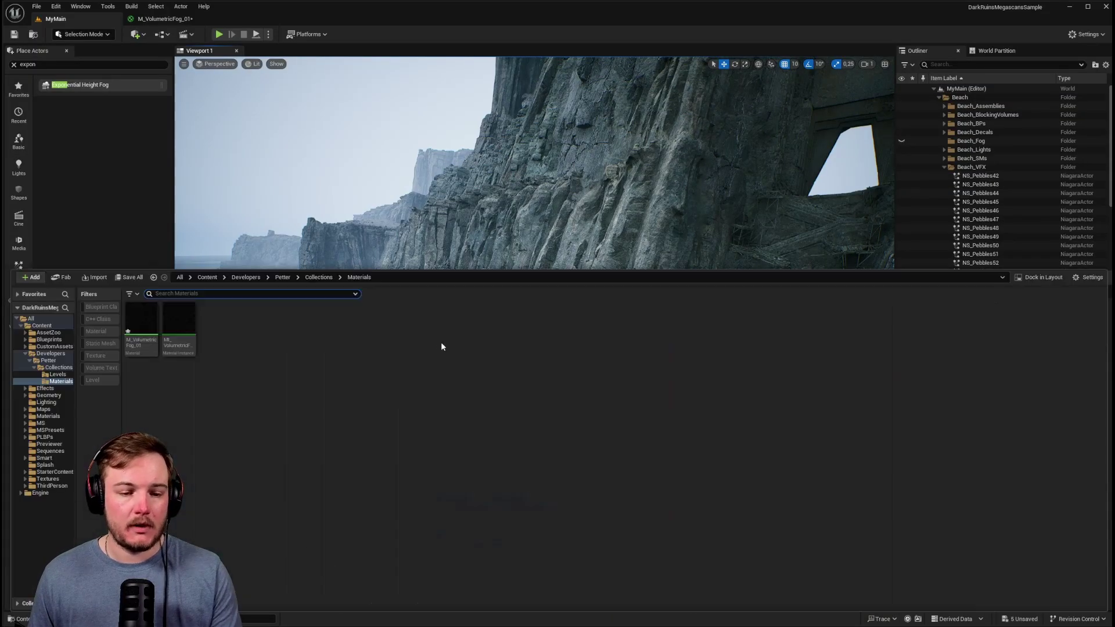
Step: Create a new material named M_VolumtricFog in the Materials folder and open it for editing
{"action": "key", "text": "ctrl+space"}
{"action": "right_click", "coordinate": [378, 320]}
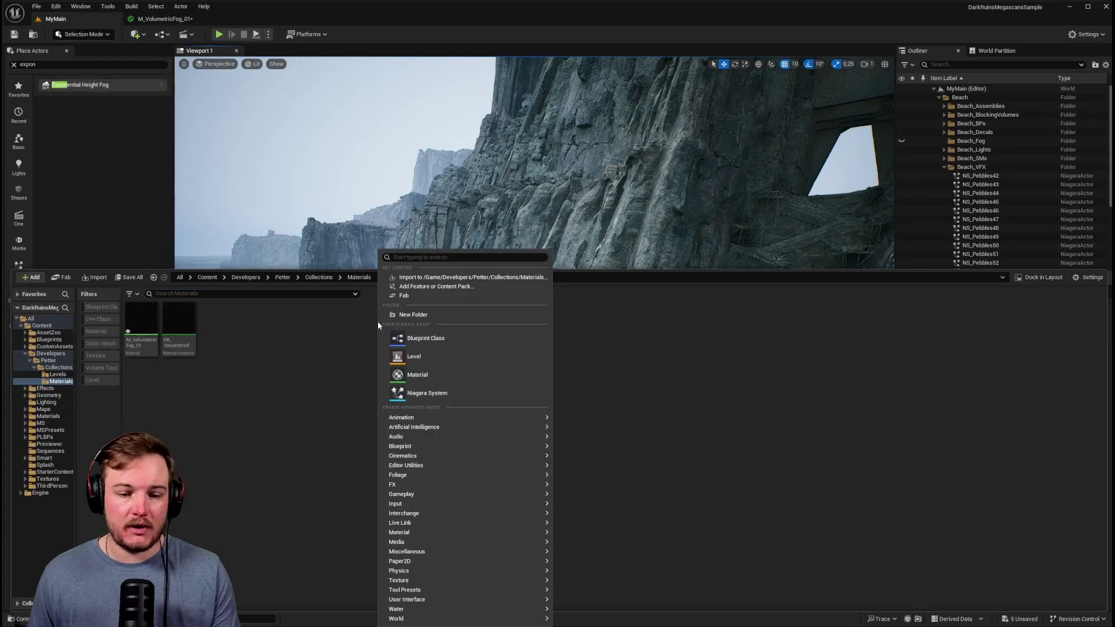
{"action": "left_click", "coordinate": [423, 374]}
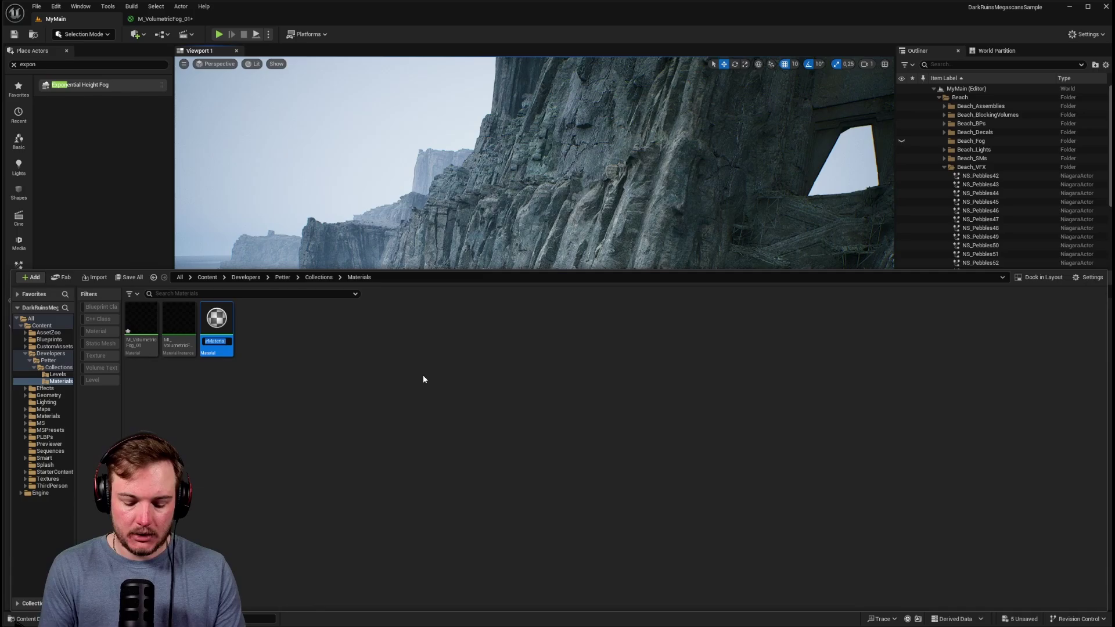
{"action": "type", "text": "M_VolumtricFog"}
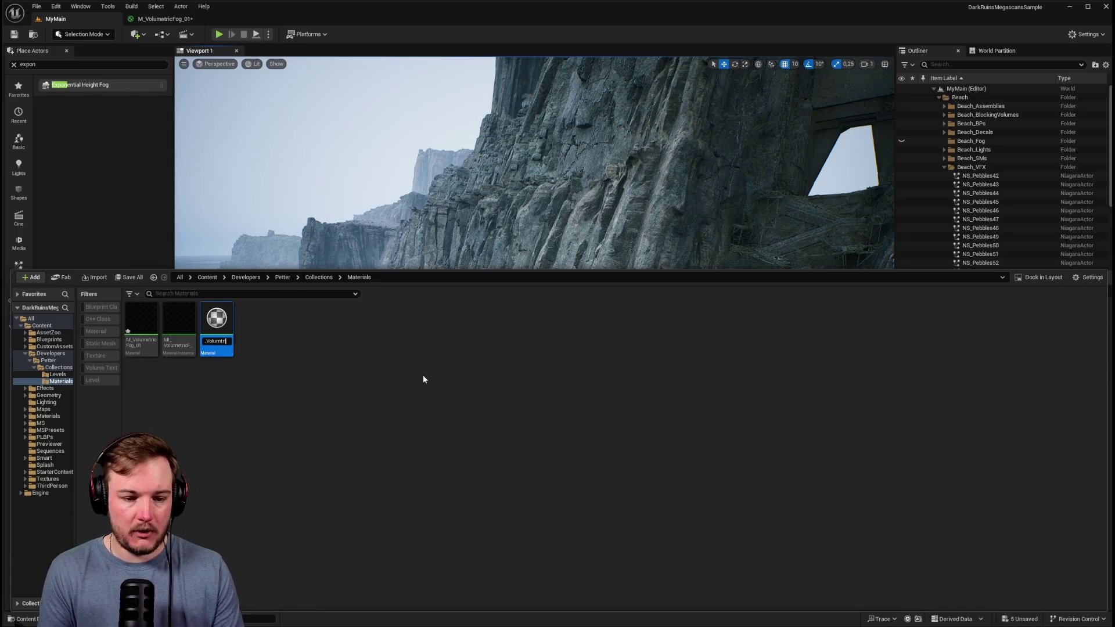
{"action": "key", "text": "Return"}
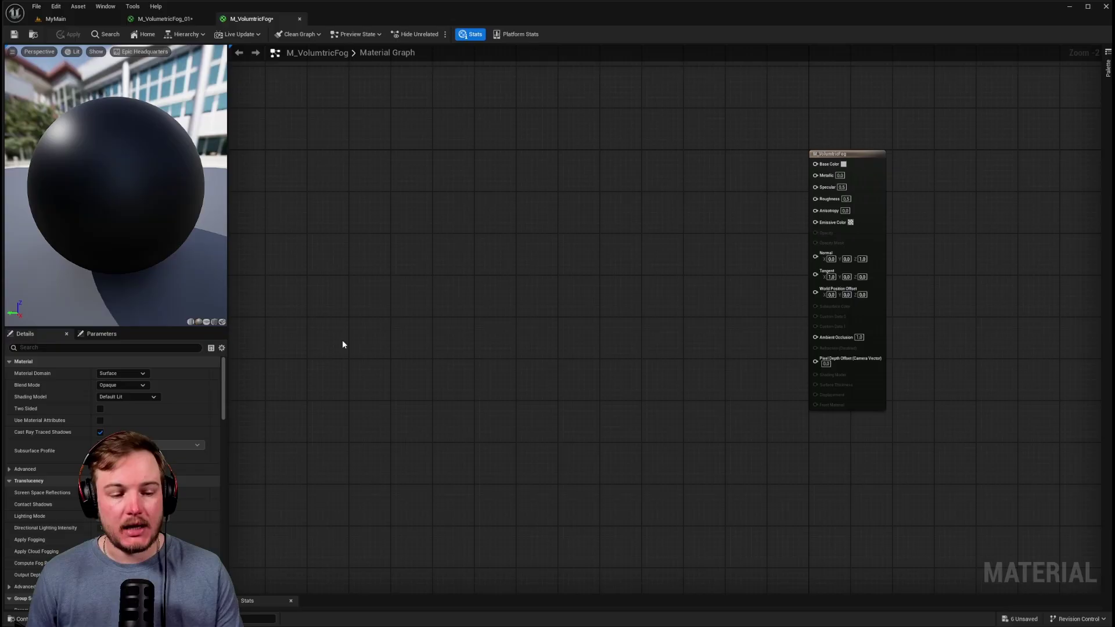
Step: Set the material's domain to Volume and its blend mode to Additive
{"action": "left_click", "coordinate": [138, 373]}
{"action": "left_click", "coordinate": [129, 407]}
{"action": "left_click", "coordinate": [137, 385]}
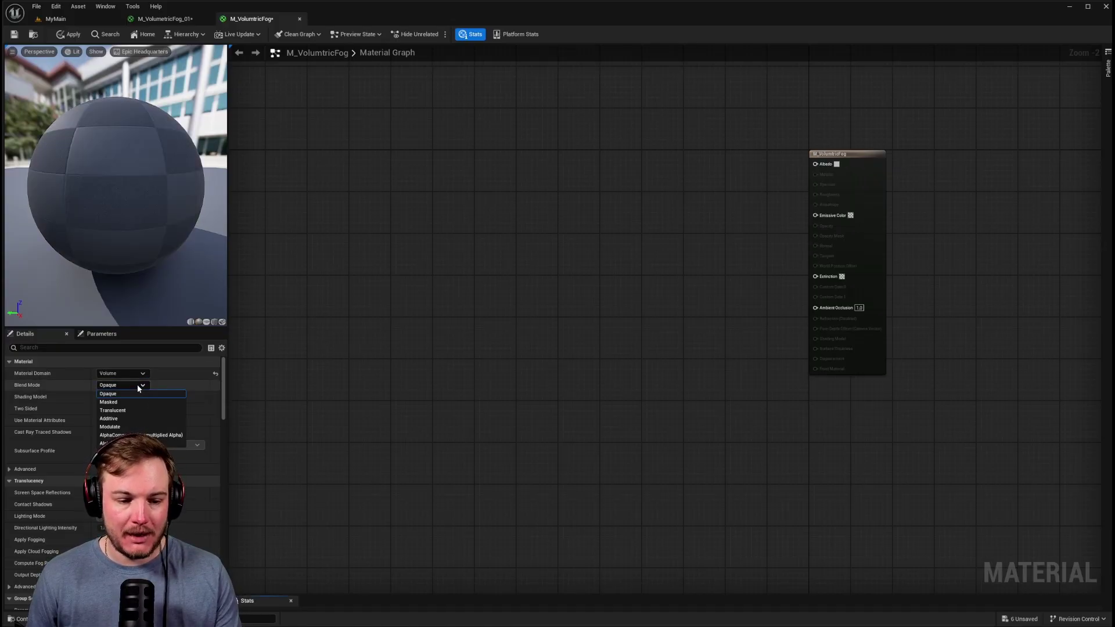
{"action": "left_click", "coordinate": [132, 419]}
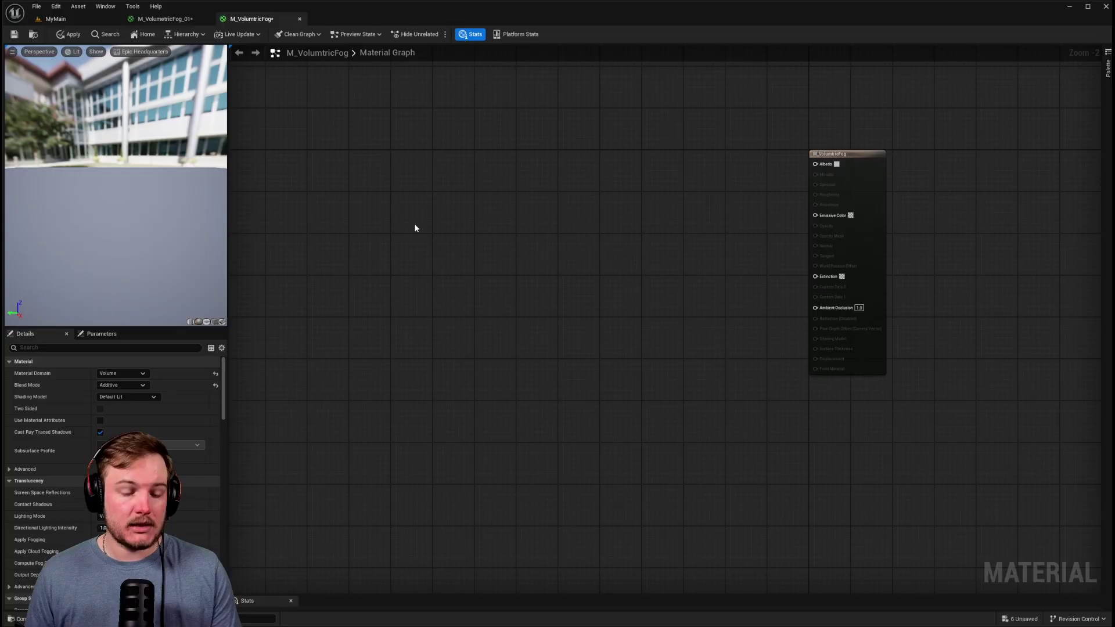
Step: Add a Constant3Vector node and a Constant node to the graph, and connect the vector to Albedo
{"action": "left_click", "coordinate": [418, 197]}
{"action": "left_click", "coordinate": [406, 274]}
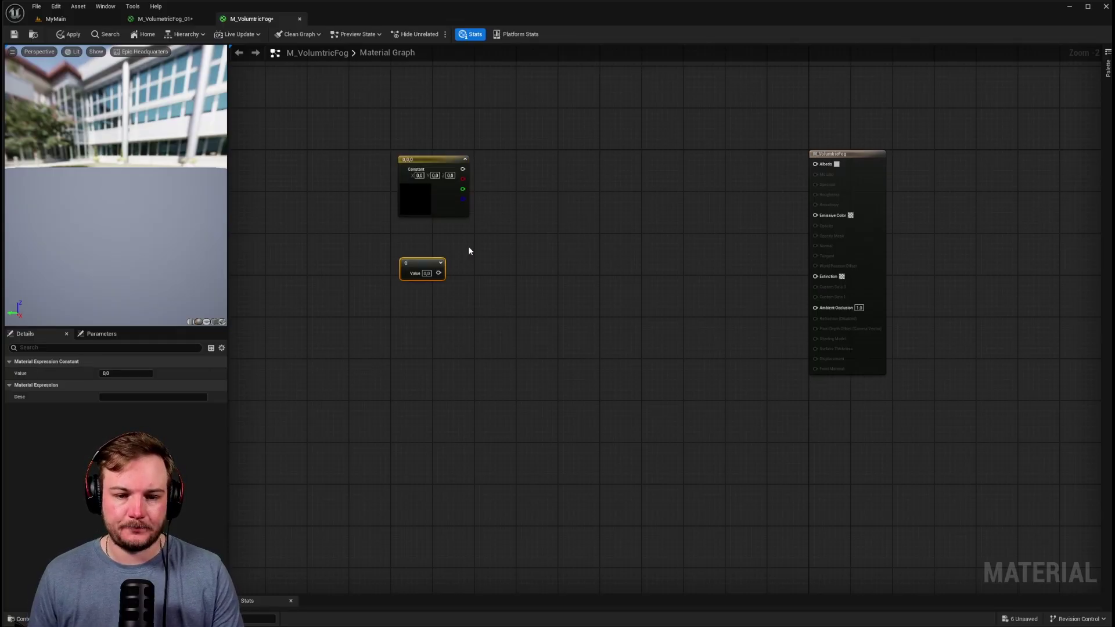
{"action": "left_click_drag", "start_coordinate": [463, 169], "coordinate": [815, 164]}
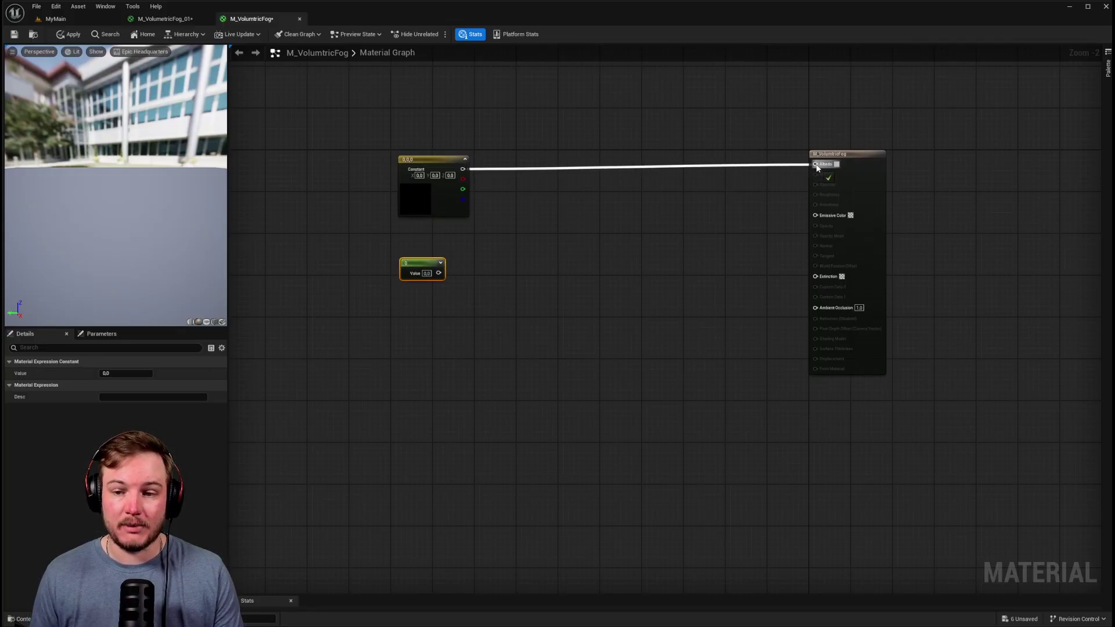
Step: Set the Constant3Vector node's color to white
{"action": "left_click", "coordinate": [432, 197]}
{"action": "left_click", "coordinate": [144, 375]}
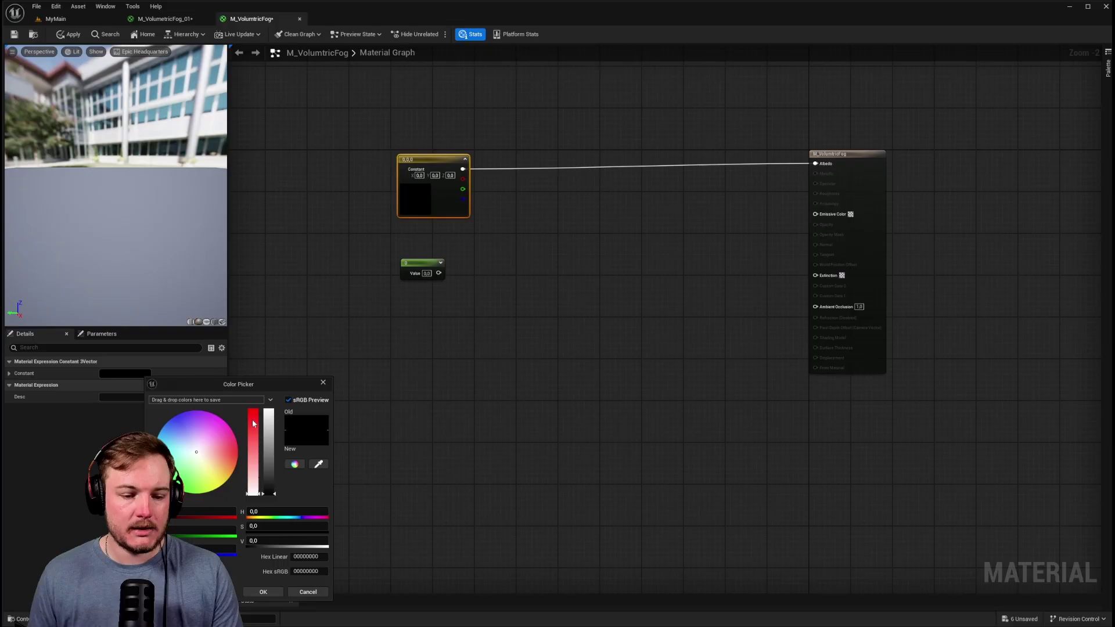
{"action": "left_click_drag", "start_coordinate": [270, 440], "coordinate": [275, 392]}
{"action": "left_click", "coordinate": [263, 591]}
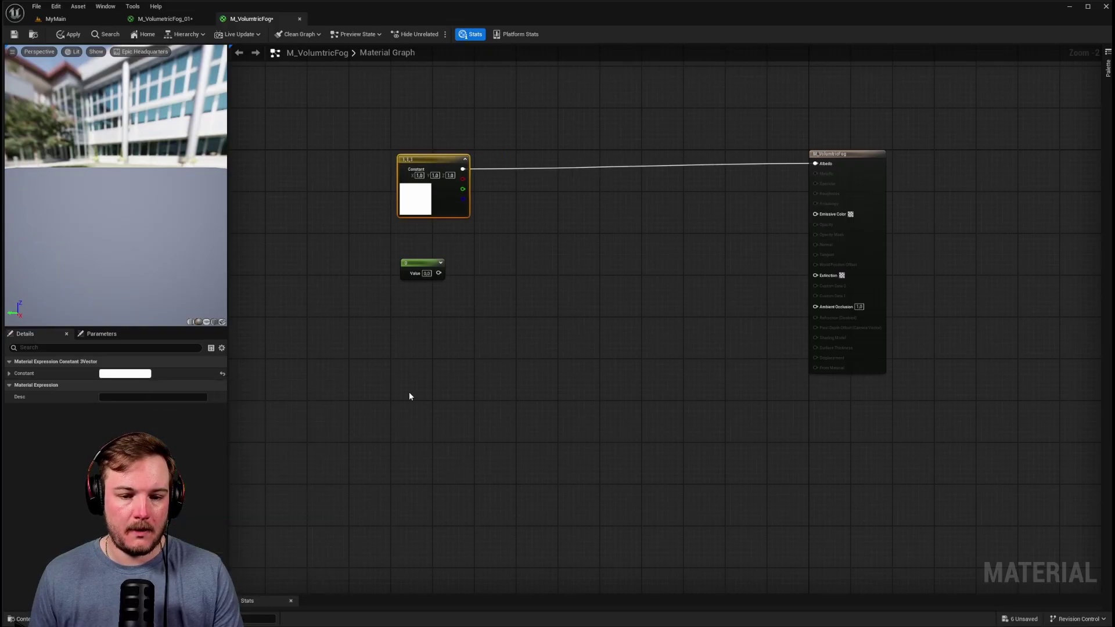
Step: Set the scalar Constant node's value to 1 and connect it to the material's Extinction input
{"action": "left_click_drag", "start_coordinate": [421, 263], "coordinate": [432, 263]}
{"action": "type", "text": "1"}
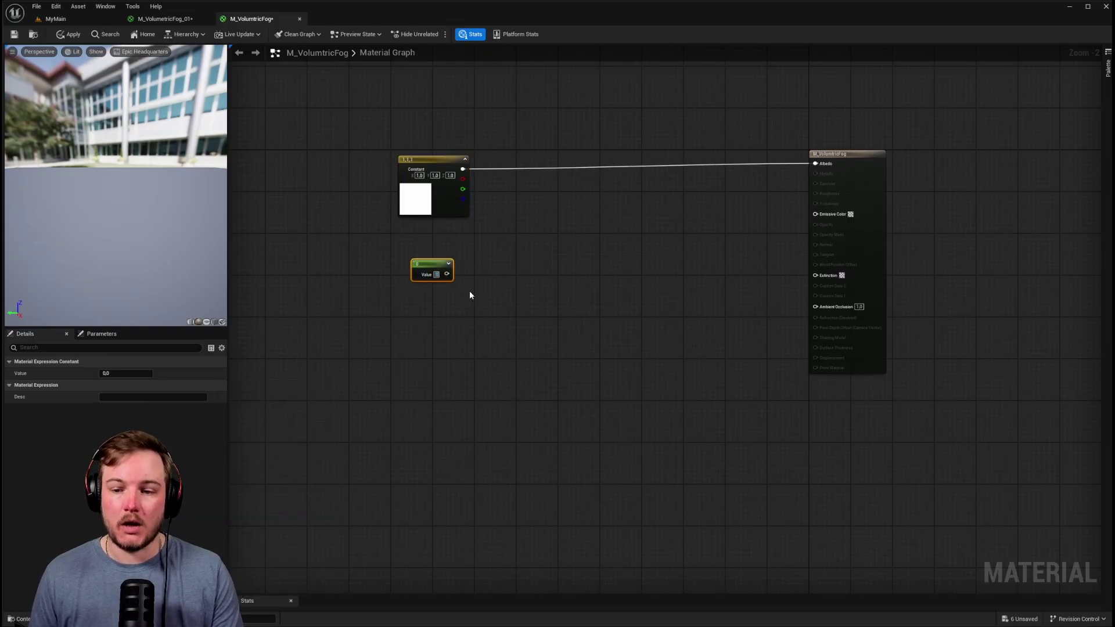
{"action": "key", "text": "Return"}
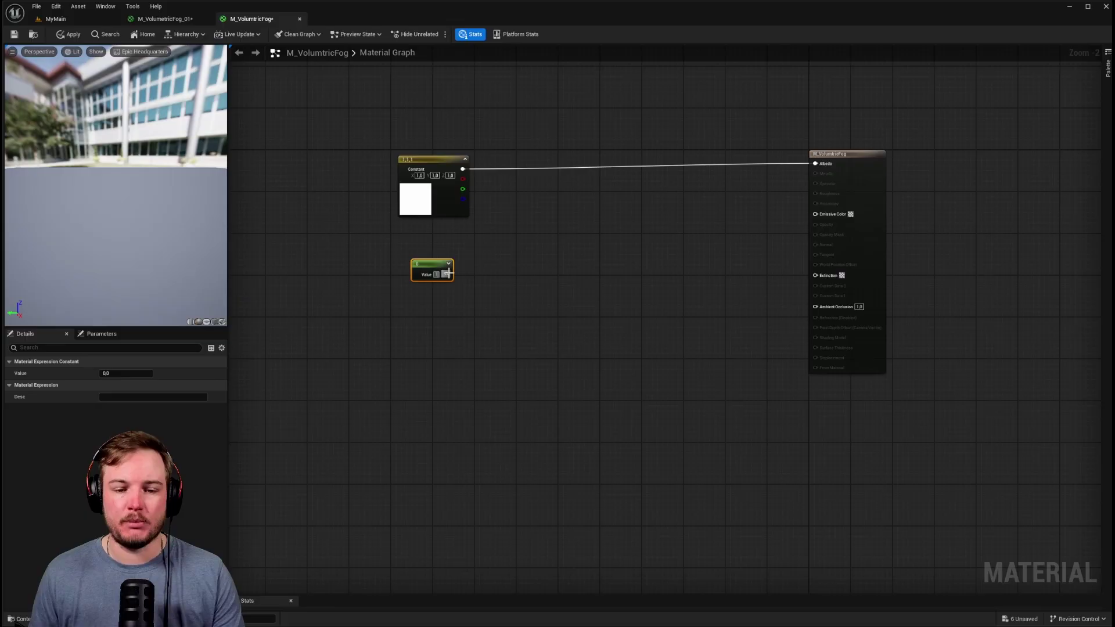
{"action": "left_click_drag", "start_coordinate": [446, 274], "coordinate": [815, 275]}
{"action": "left_click", "coordinate": [747, 289]}
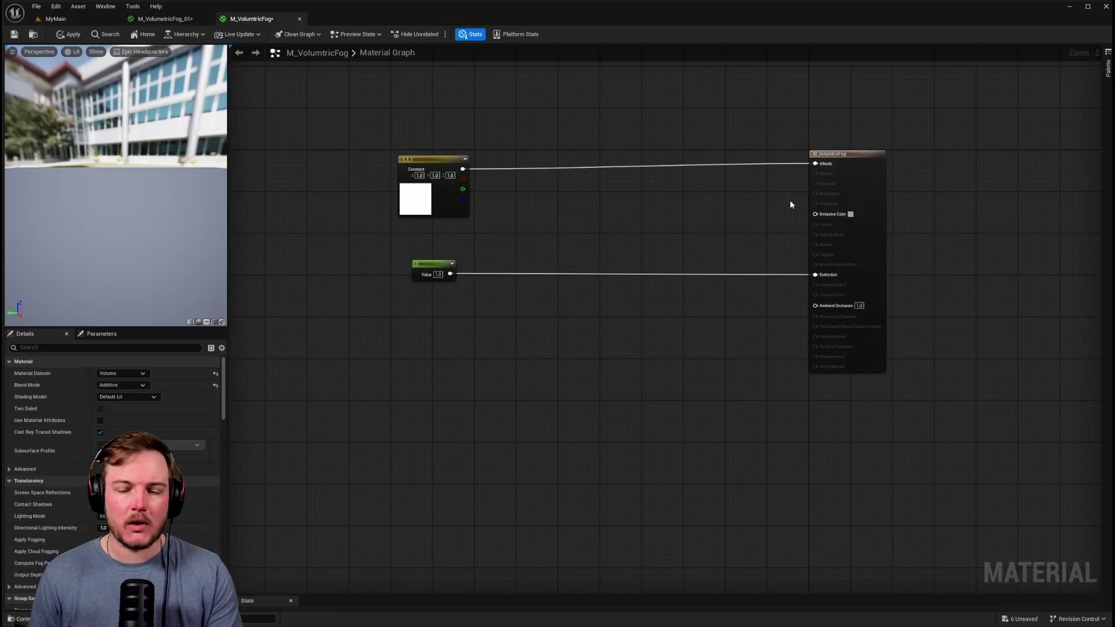
Step: Move the material output node closer to the two constant nodes and apply the material changes
{"action": "left_click_drag", "start_coordinate": [839, 157], "coordinate": [558, 158]}
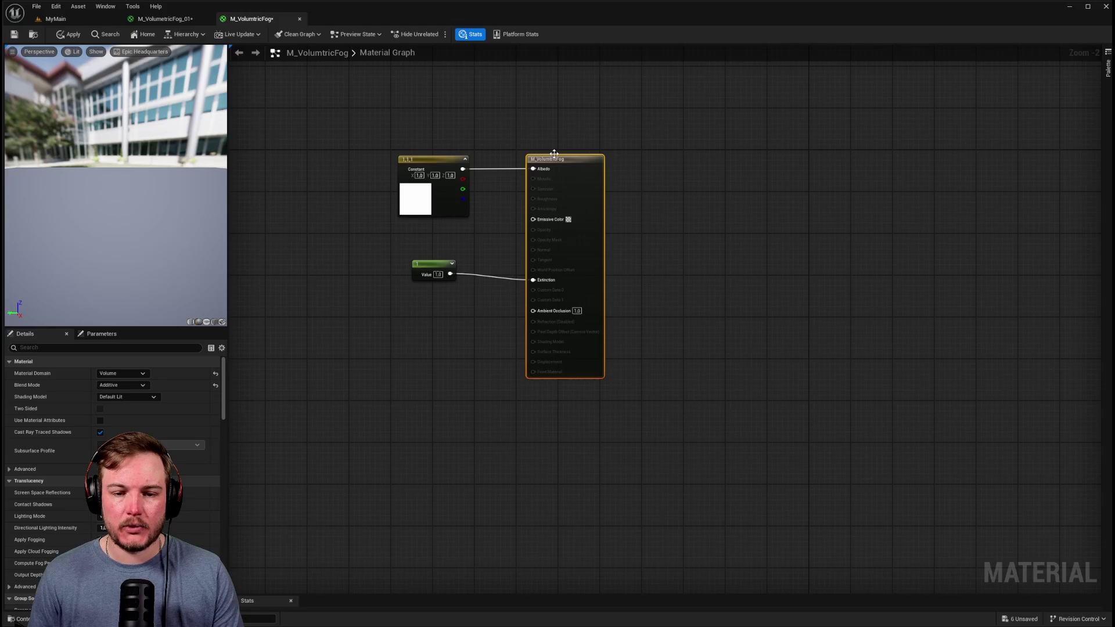
{"action": "right_click_drag", "start_coordinate": [467, 237], "coordinate": [555, 239]}
{"action": "left_click", "coordinate": [533, 247]}
{"action": "right_click_drag", "start_coordinate": [479, 285], "coordinate": [523, 303]}
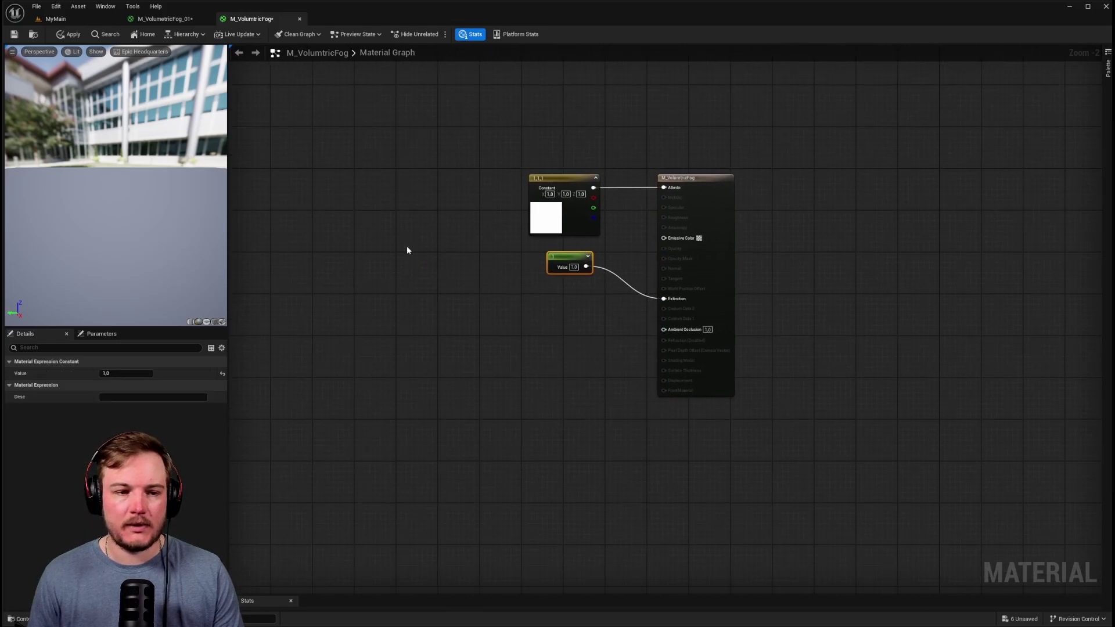
{"action": "left_click", "coordinate": [68, 34]}
{"action": "left_click", "coordinate": [68, 34]}
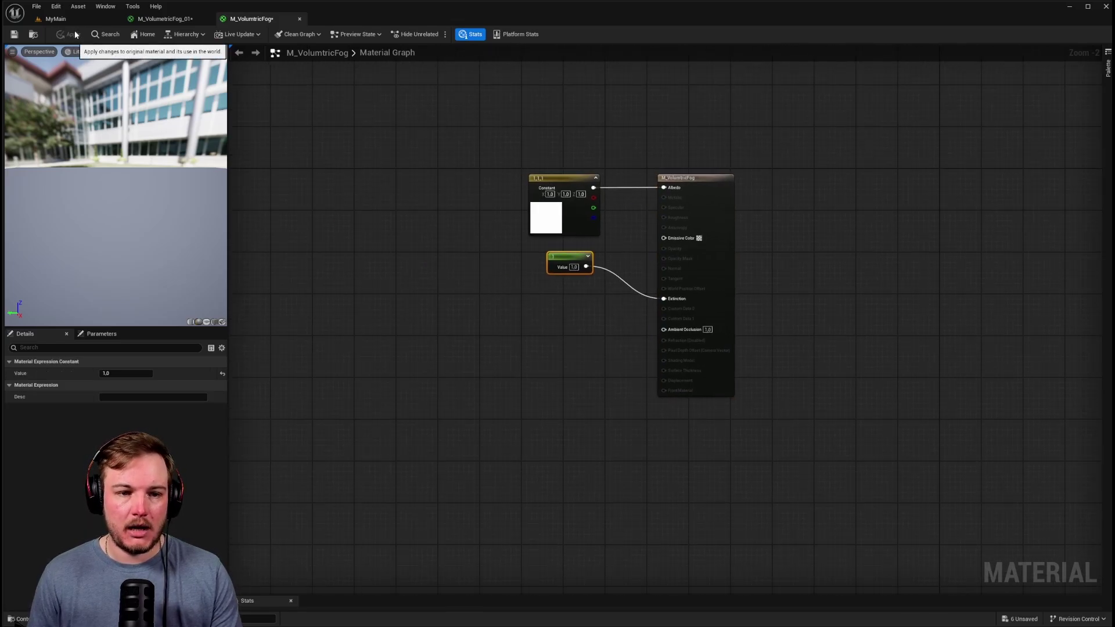
Step: Create a material instance of M_VolumtricFog and name it MI_VolumtricFog
{"action": "key", "text": "ctrl+space"}
{"action": "right_click", "coordinate": [175, 348]}
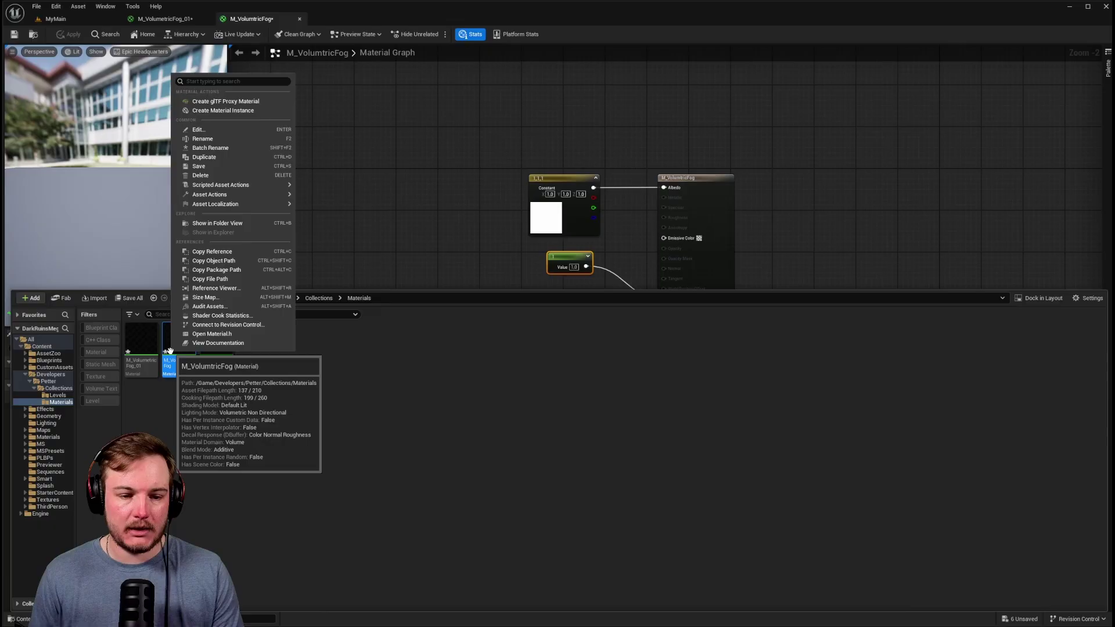
{"action": "left_click", "coordinate": [217, 110]}
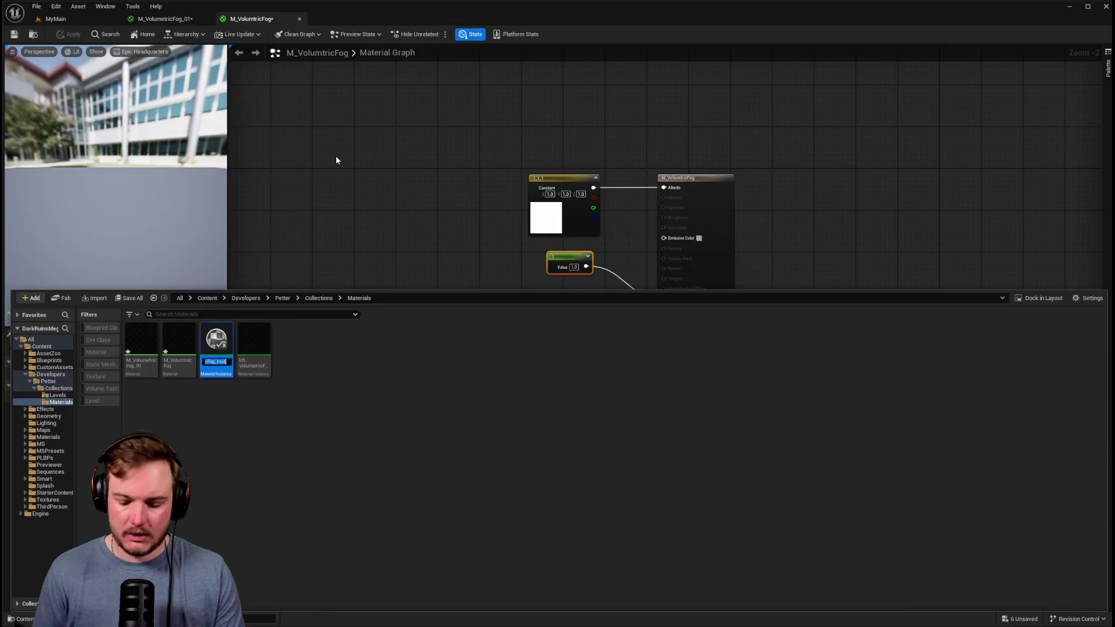
{"action": "key", "text": "End"}
{"action": "key", "text": "BackSpace"}
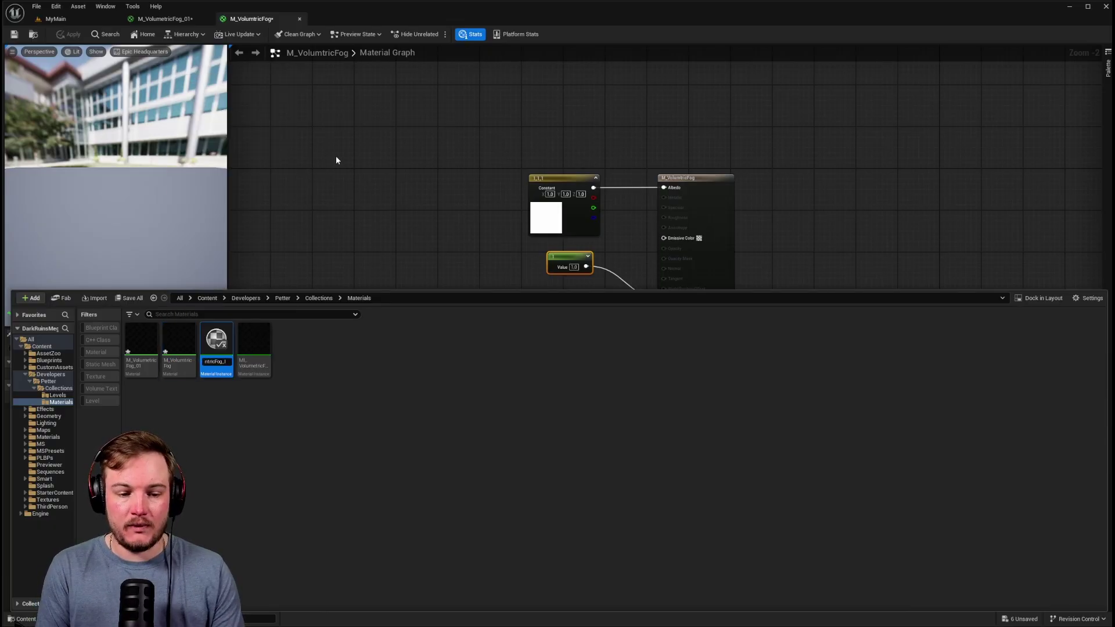
{"action": "key", "text": "Return"}
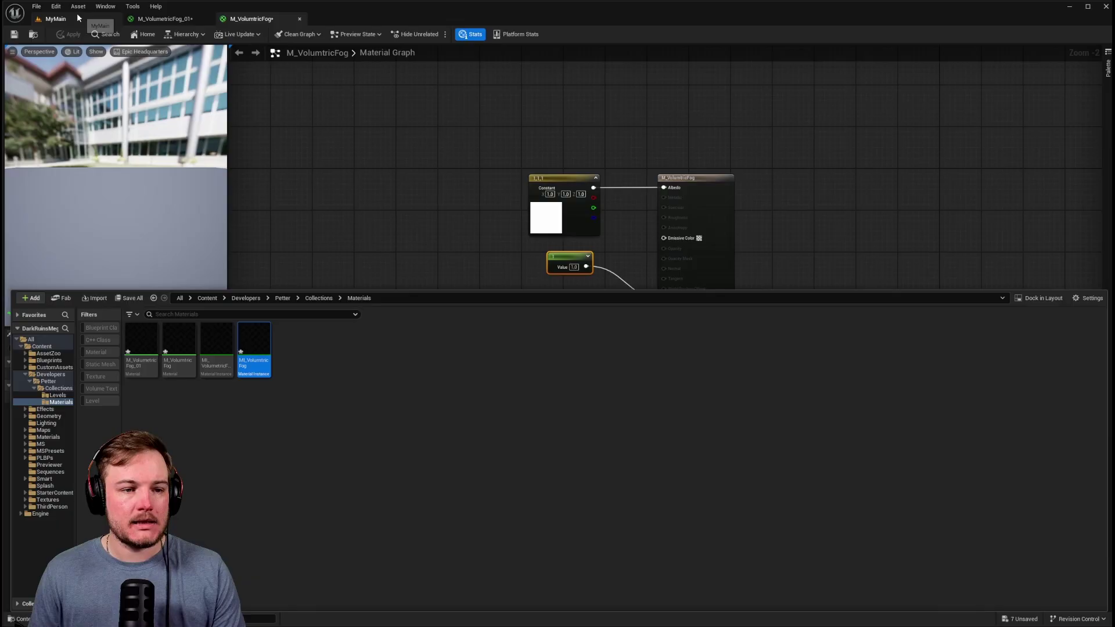
Step: Return to the MyMain level and place a cube shape on the beach
{"action": "left_click", "coordinate": [76, 14]}
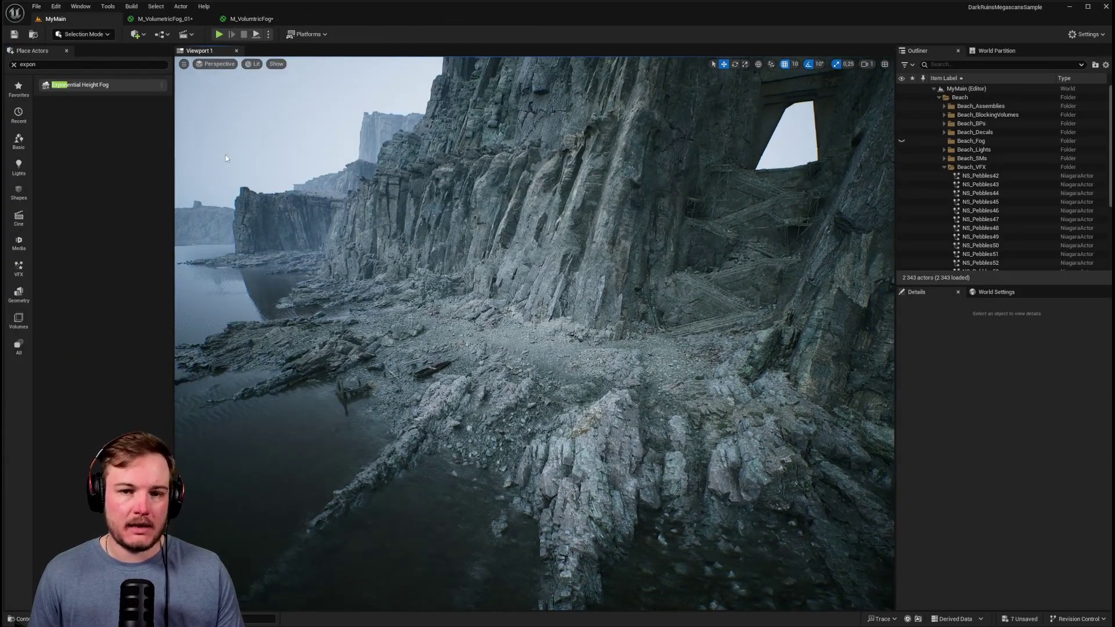
{"action": "left_click", "coordinate": [20, 192]}
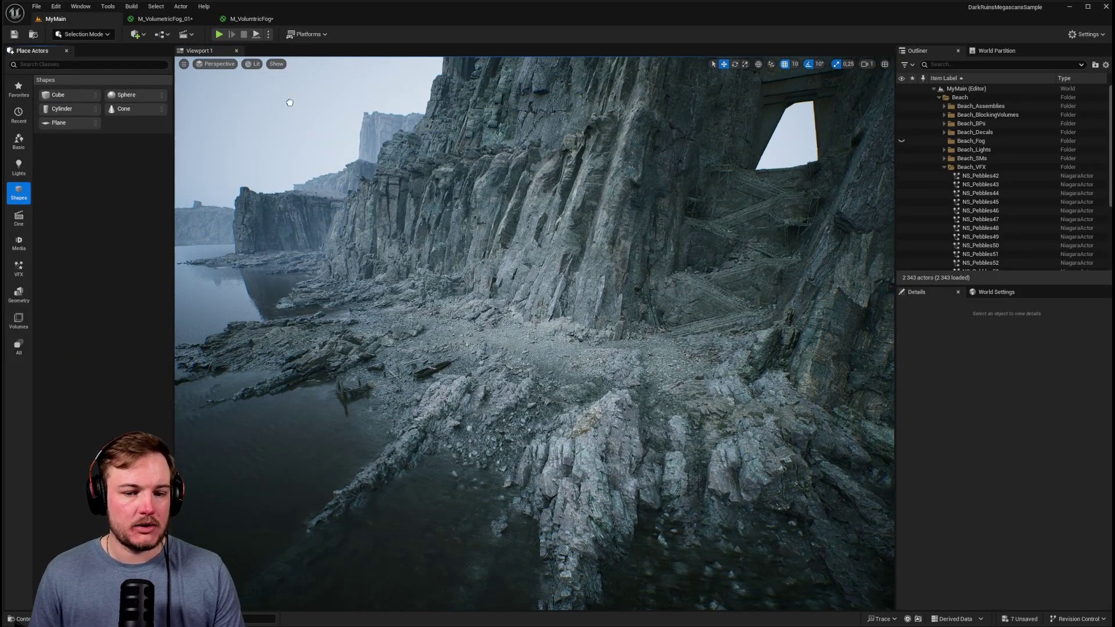
{"action": "left_click_drag", "start_coordinate": [289, 102], "coordinate": [505, 274]}
{"action": "right_click_drag", "start_coordinate": [516, 293], "coordinate": [444, 331]}
{"action": "scroll", "coordinate": [476, 349], "scroll_direction": "up", "scroll_amount": 2}
Step: Scale the cube to about 51.75 × 51.75 × 10.5 so it covers the beach area
{"action": "key", "text": "r"}
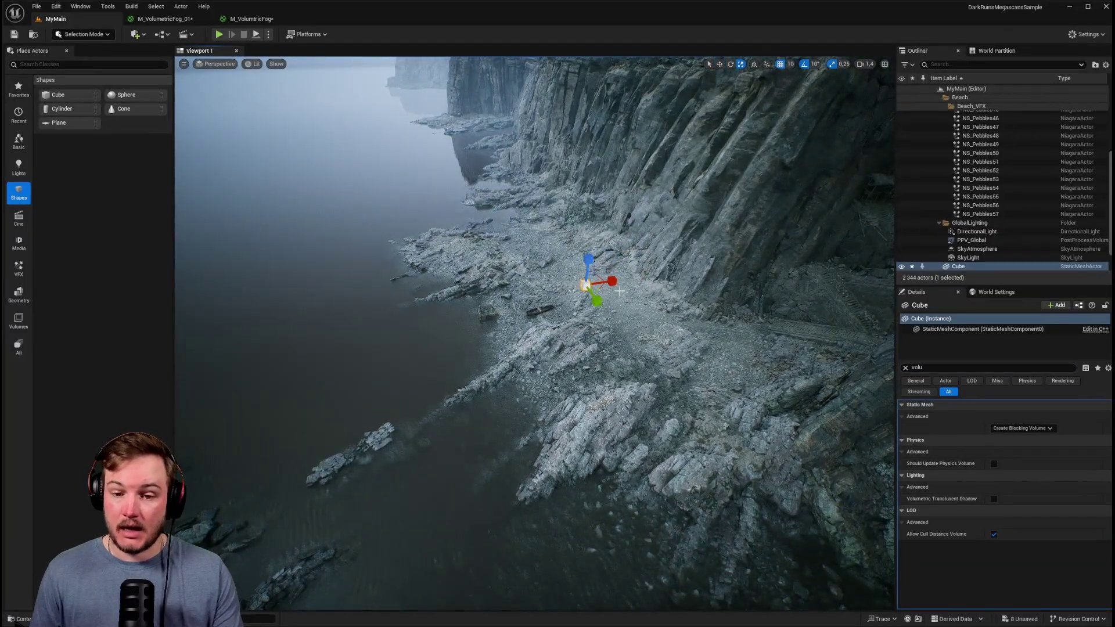
{"action": "left_click_drag", "start_coordinate": [586, 284], "coordinate": [702, 262]}
{"action": "left_click_drag", "start_coordinate": [587, 270], "coordinate": [586, 224]}
{"action": "right_click_drag", "start_coordinate": [588, 263], "coordinate": [673, 267]}
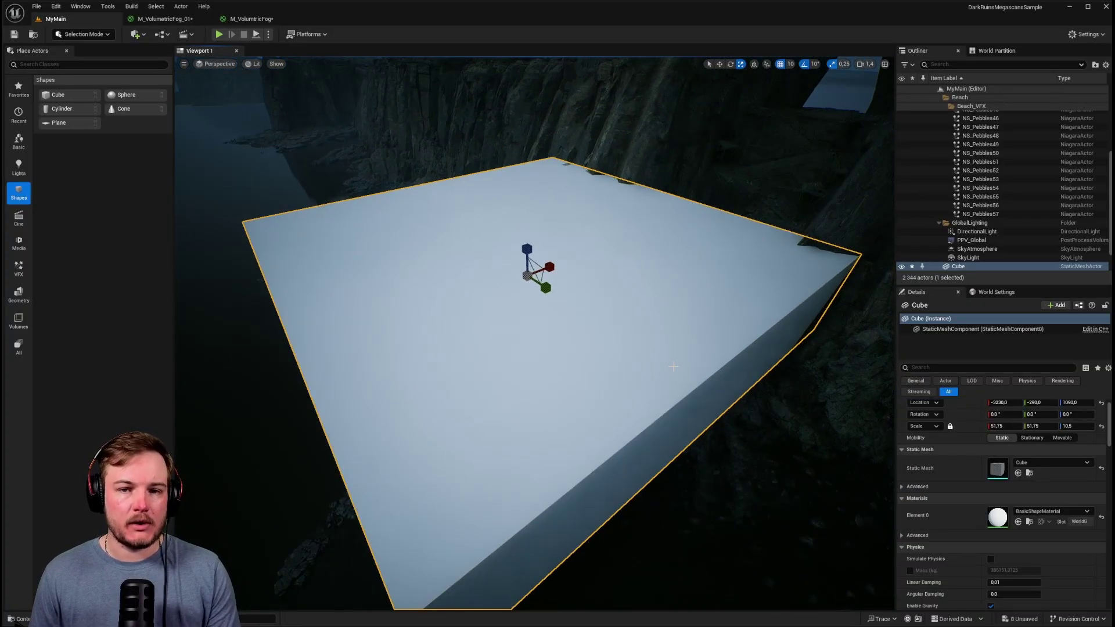
Step: Assign the MI_VolumtricFog material instance to the cube's Element 0 material slot
{"action": "key", "text": "ctrl+space"}
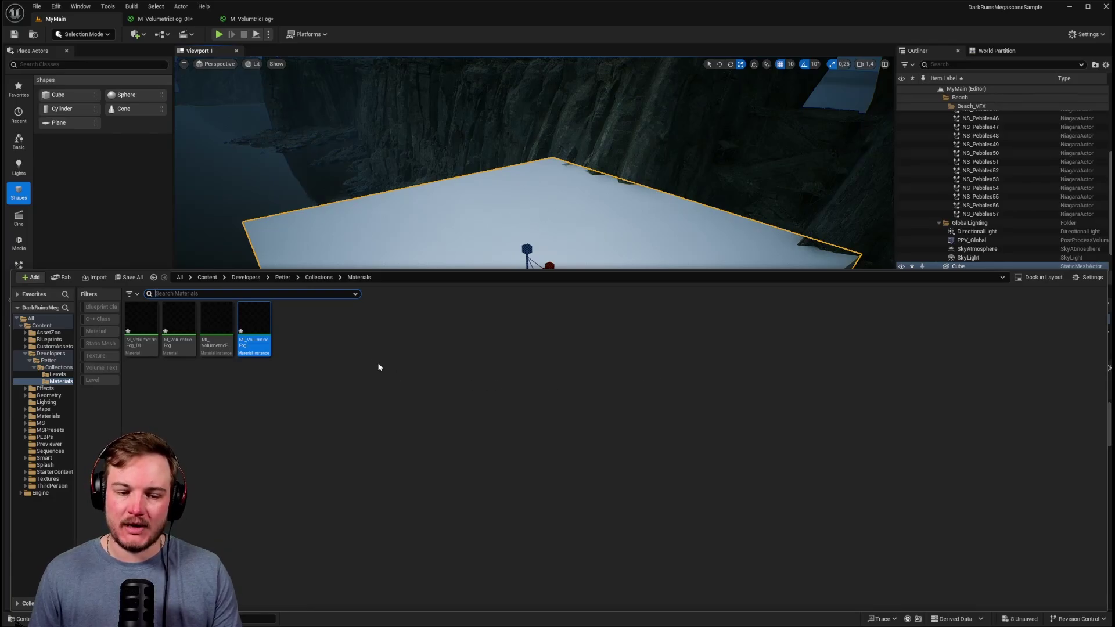
{"action": "right_click_drag", "start_coordinate": [447, 254], "coordinate": [456, 238]}
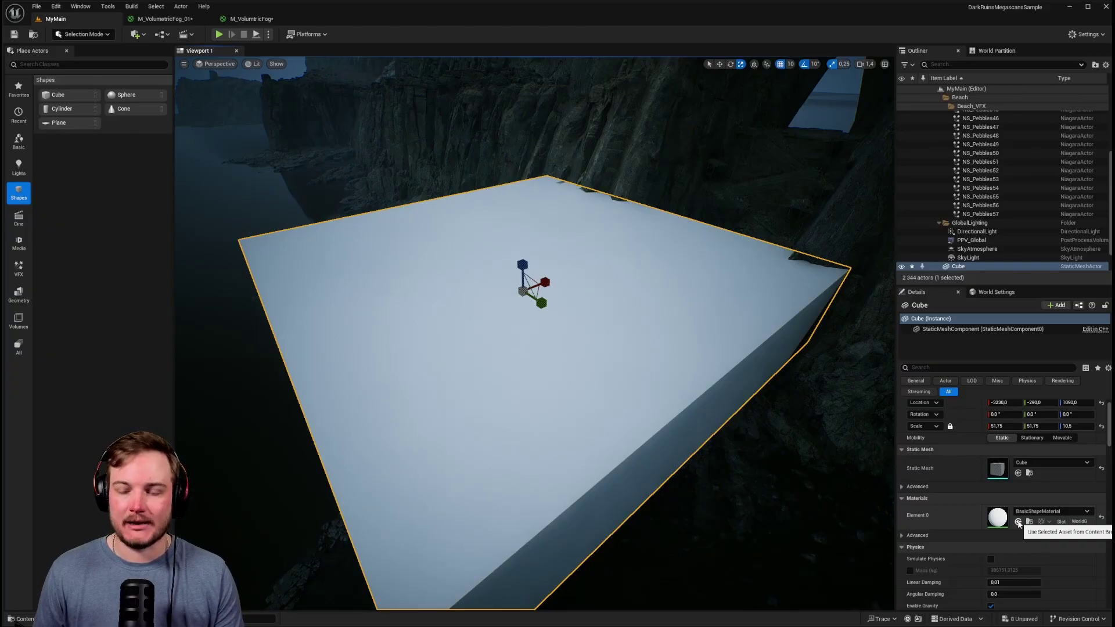
{"action": "left_click", "coordinate": [1018, 522]}
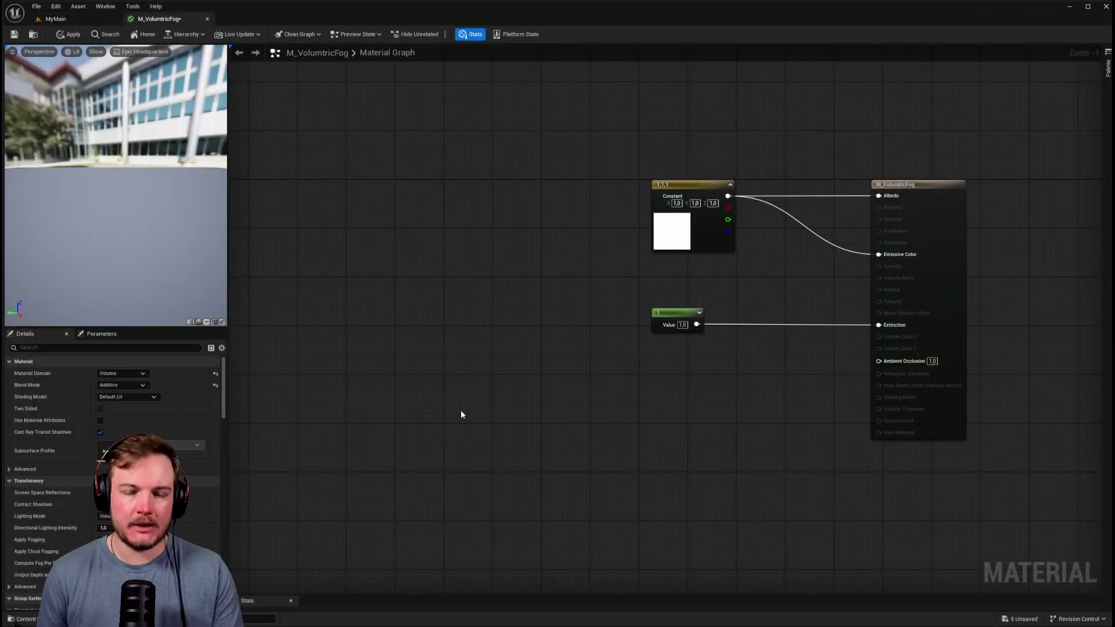
Step: Add an Absolute World Position node to the M_VolumtricFog graph, below and ahead of the Extinction constant
{"action": "right_click_drag", "start_coordinate": [475, 412], "coordinate": [420, 327]}
{"action": "type", "text": "worldp"}
{"action": "key", "text": "Return"}
{"action": "scroll", "coordinate": [496, 391], "scroll_direction": "up", "scroll_amount": 1}
{"action": "left_click_drag", "start_coordinate": [455, 344], "coordinate": [402, 344]}
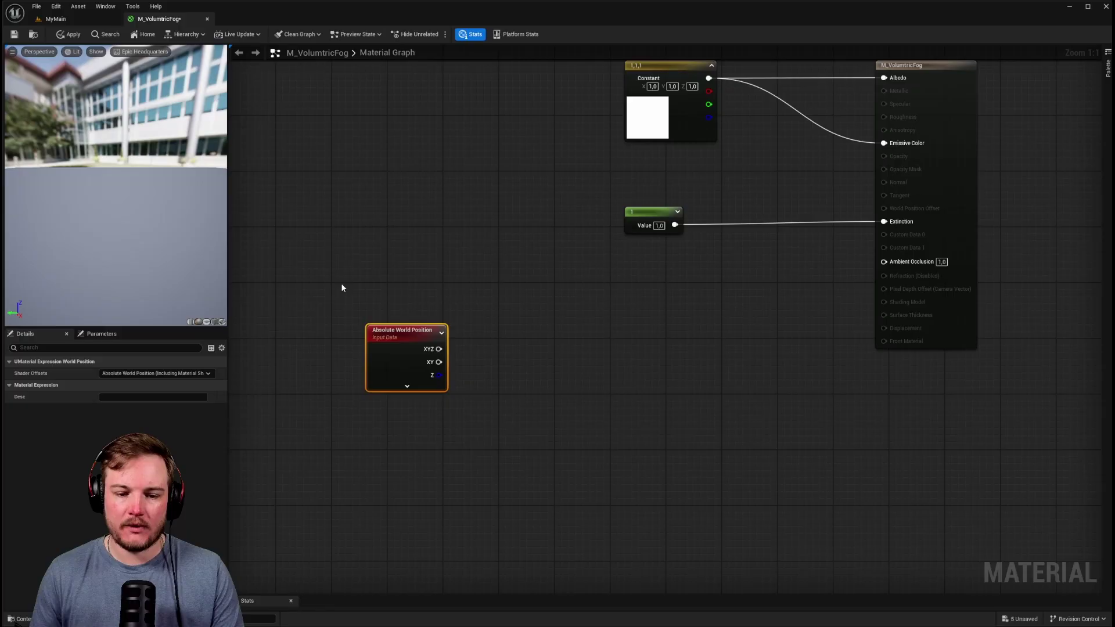
{"action": "left_click_drag", "start_coordinate": [324, 281], "coordinate": [458, 401]}
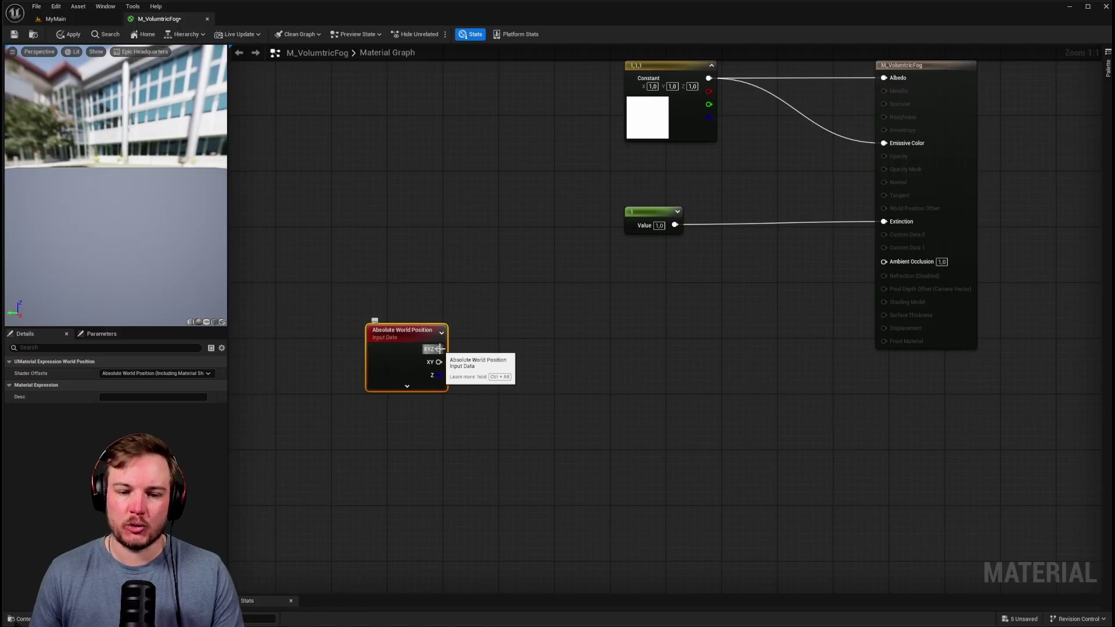
Step: Add a TransformPosition node fed by the XYZ output of the Absolute World Position node
{"action": "left_click_drag", "start_coordinate": [439, 348], "coordinate": [481, 335]}
{"action": "type", "text": "trans"}
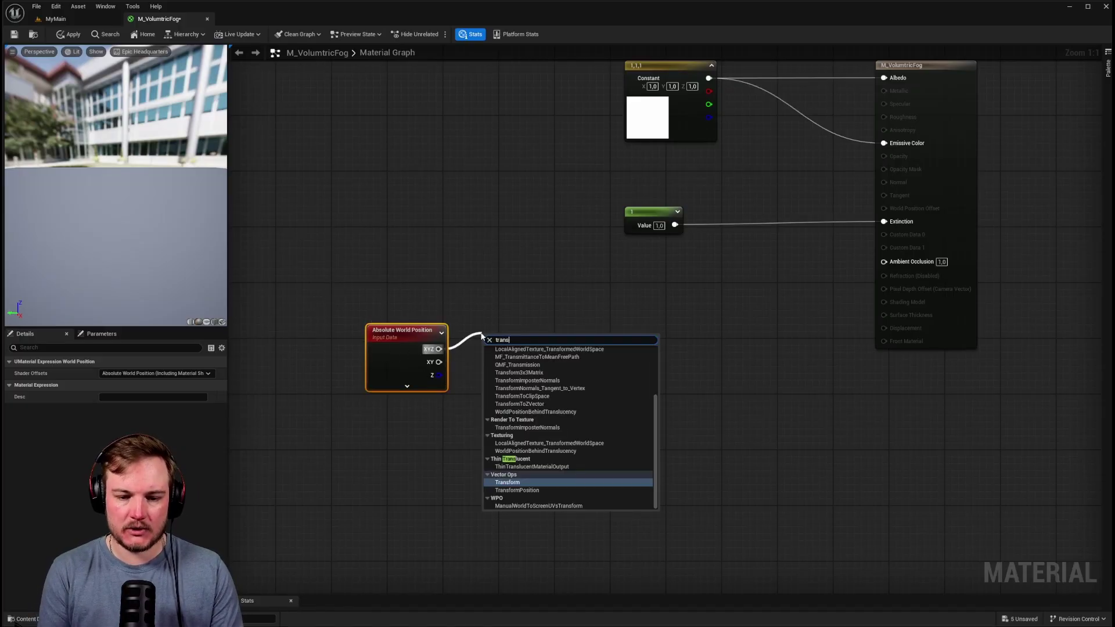
{"action": "type", "text": "formpo"}
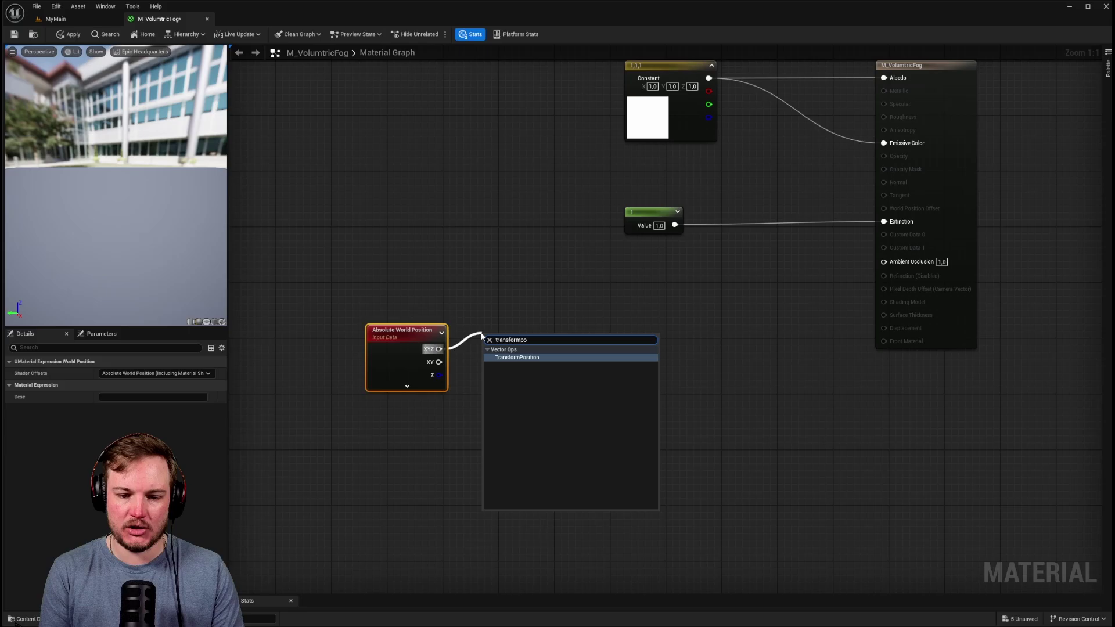
{"action": "key", "text": "Return"}
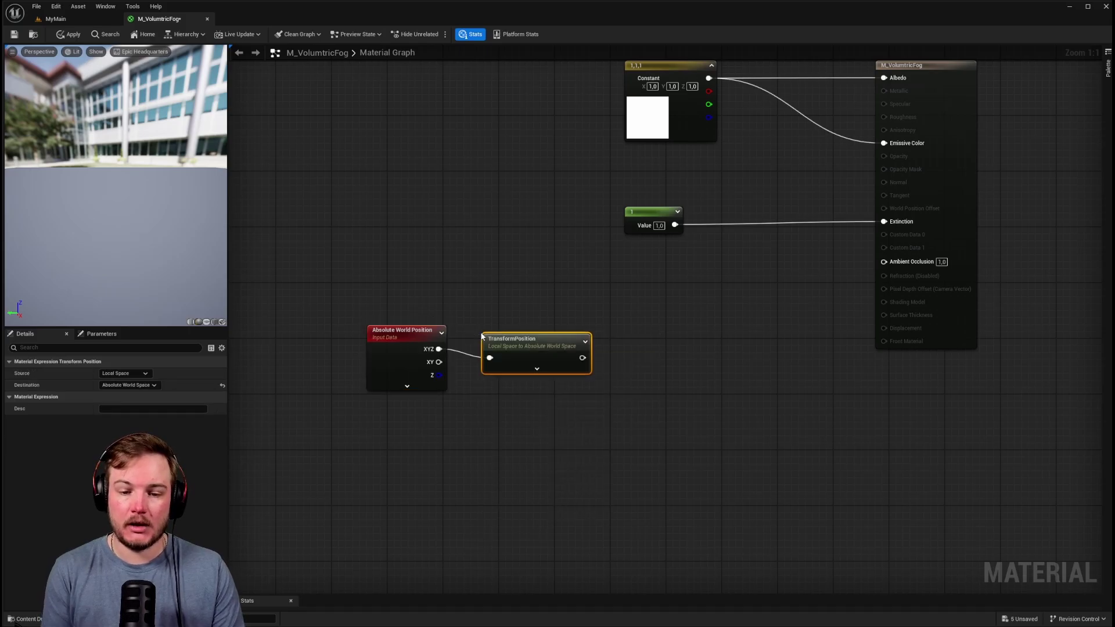
Step: Set the TransformPosition node's source to Absolute World Space and its destination to Local Space
{"action": "right_click_drag", "start_coordinate": [481, 335], "coordinate": [486, 294]}
{"action": "left_click", "coordinate": [139, 375]}
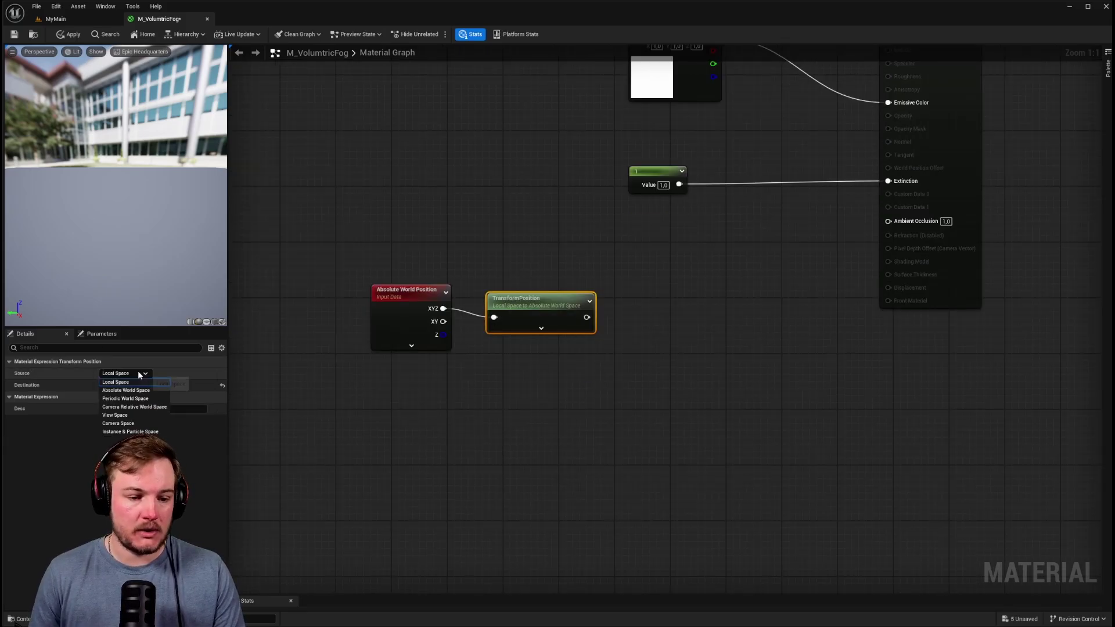
{"action": "left_click", "coordinate": [157, 389]}
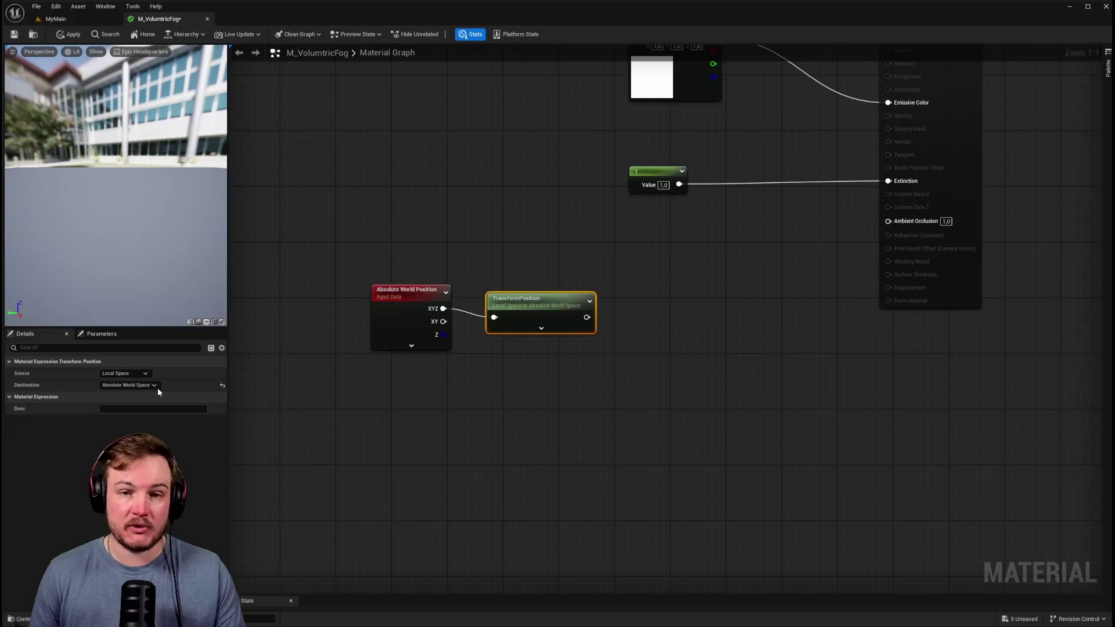
{"action": "left_click", "coordinate": [156, 386]}
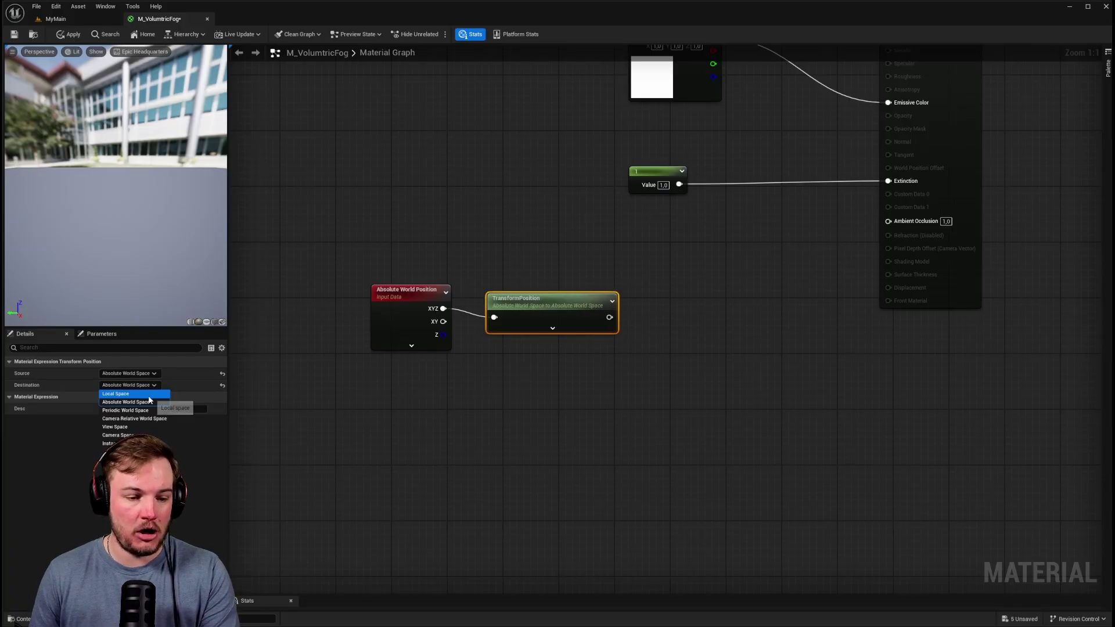
{"action": "left_click", "coordinate": [148, 395]}
{"action": "left_click", "coordinate": [624, 394]}
{"action": "right_click_drag", "start_coordinate": [624, 394], "coordinate": [745, 363]}
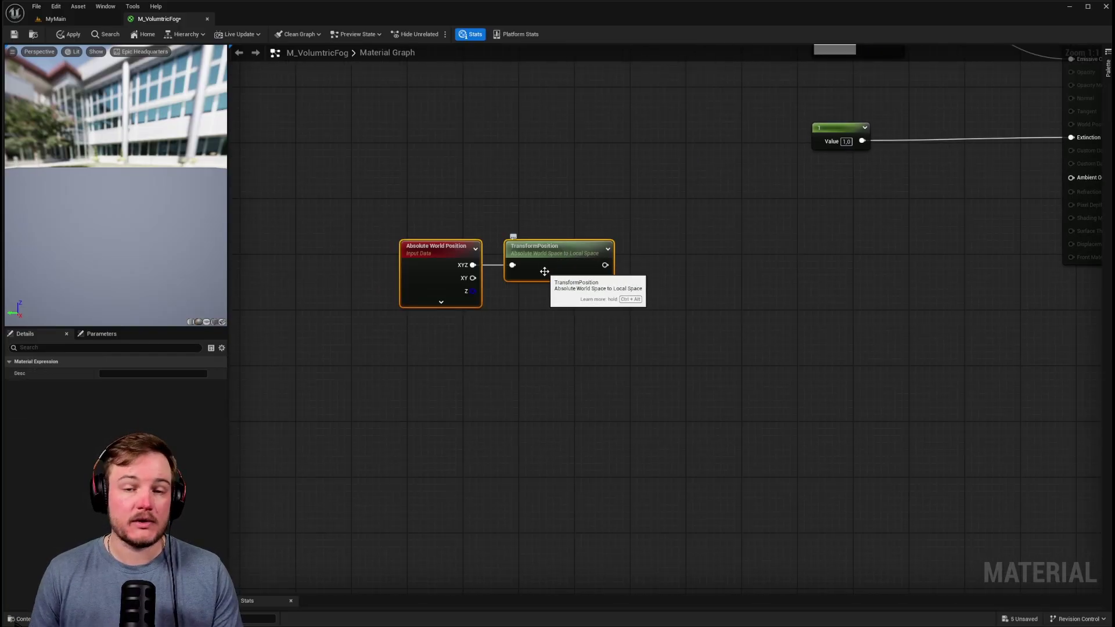
Step: Add an Object Local Bounds node below the TransformPosition node
{"action": "left_click", "coordinate": [544, 324]}
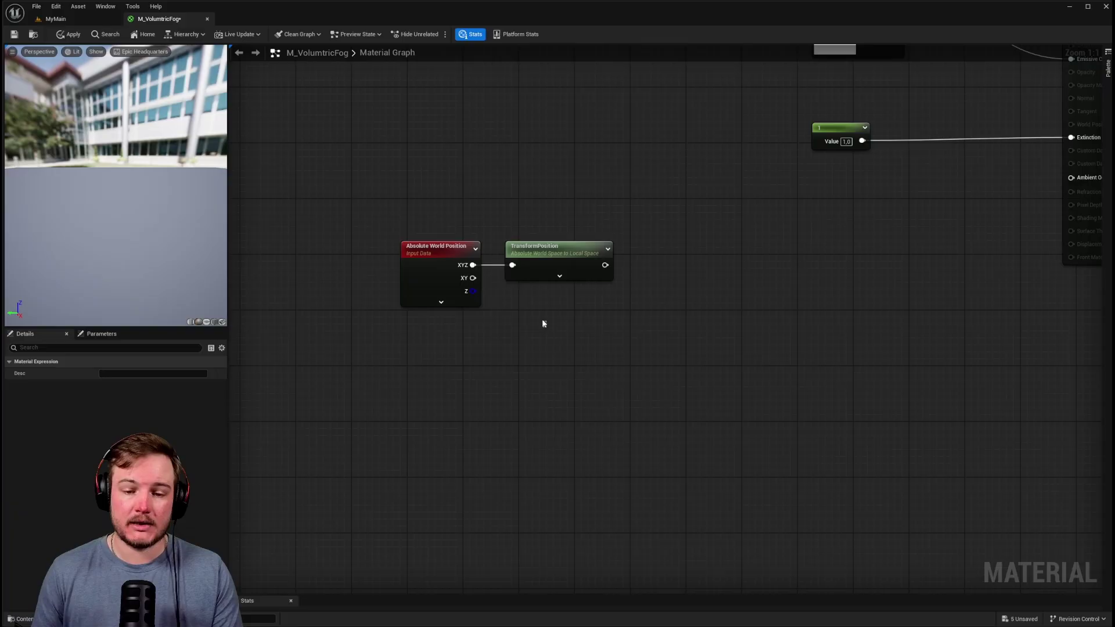
{"action": "right_click", "coordinate": [544, 323]}
{"action": "type", "text": "object local bounds"}
{"action": "key", "text": "Return"}
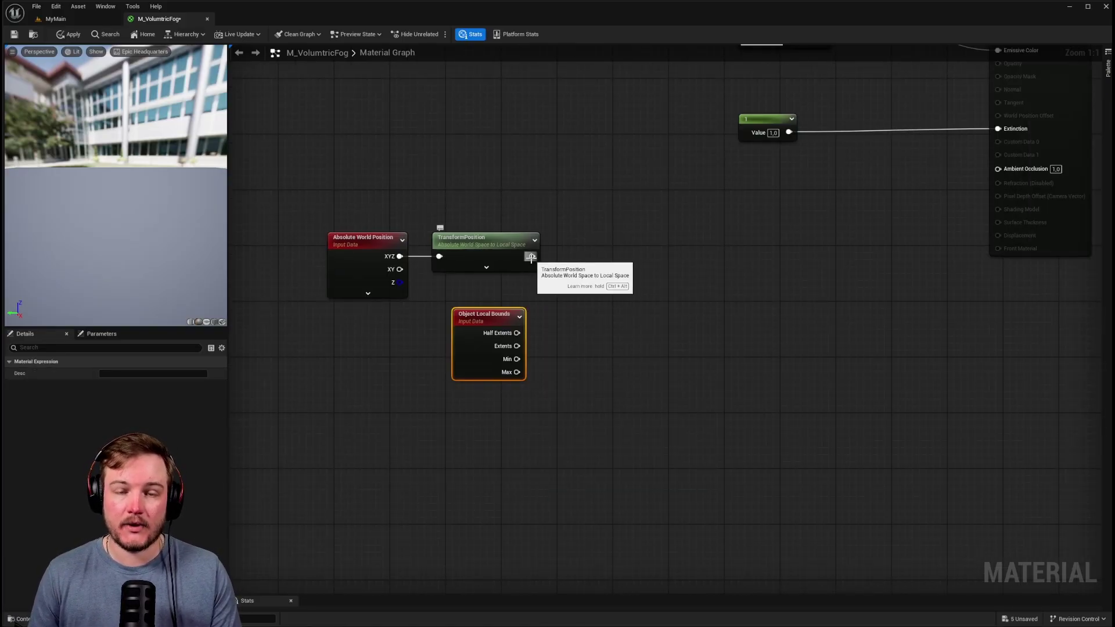
Step: Add a Subtract node that subtracts the Object Local Bounds Min output from the TransformPosition result
{"action": "left_click_drag", "start_coordinate": [530, 258], "coordinate": [583, 289]}
{"action": "type", "text": "subt"}
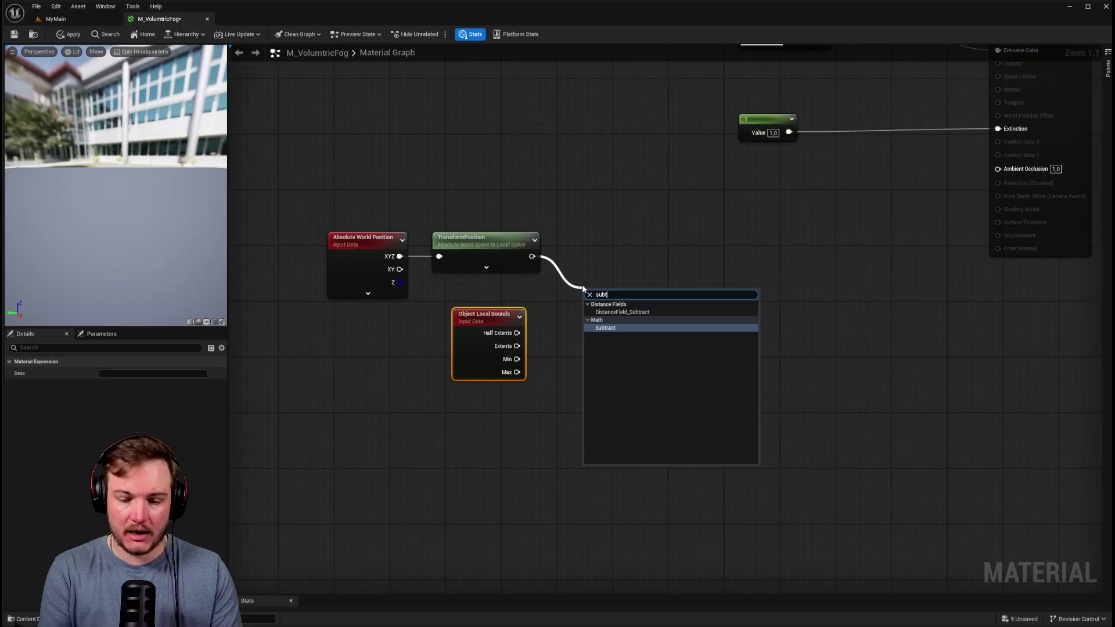
{"action": "key", "text": "Return"}
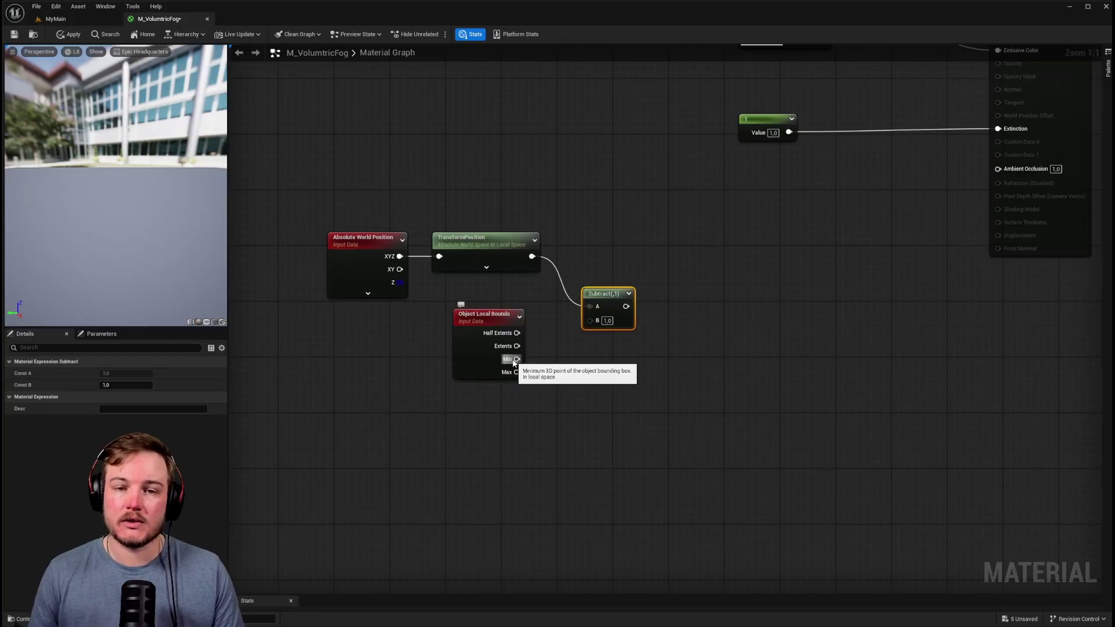
{"action": "left_click_drag", "start_coordinate": [516, 359], "coordinate": [590, 321]}
{"action": "right_click_drag", "start_coordinate": [606, 303], "coordinate": [534, 294]}
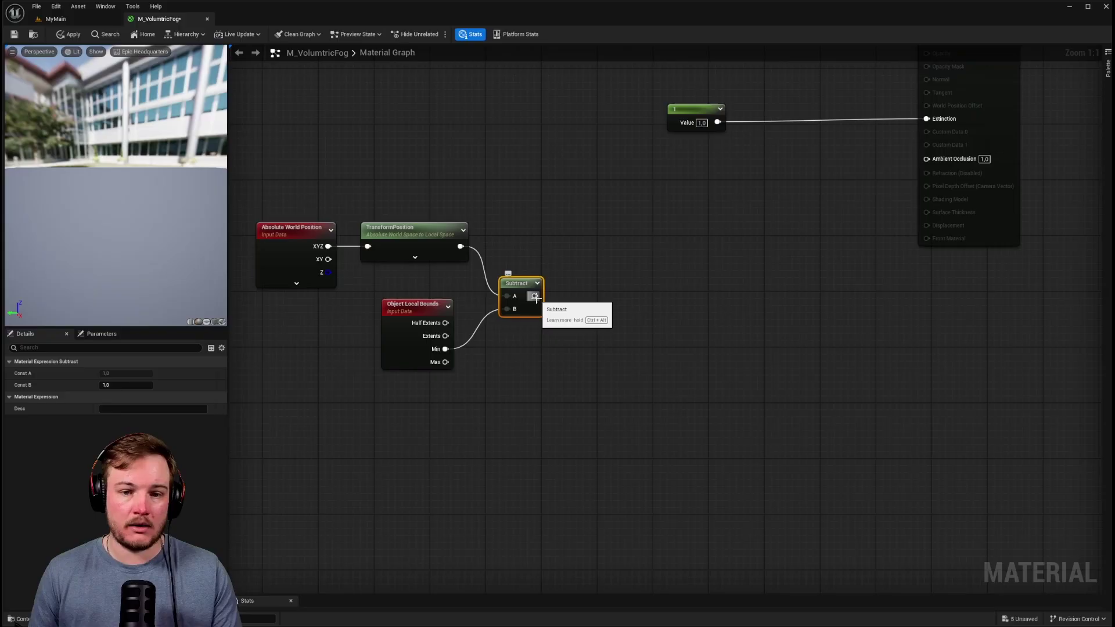
Step: Add a Divide node that divides the Subtract result by the Object Local Bounds Extents output
{"action": "left_click_drag", "start_coordinate": [535, 298], "coordinate": [596, 300]}
{"action": "type", "text": "div"}
{"action": "key", "text": "Return"}
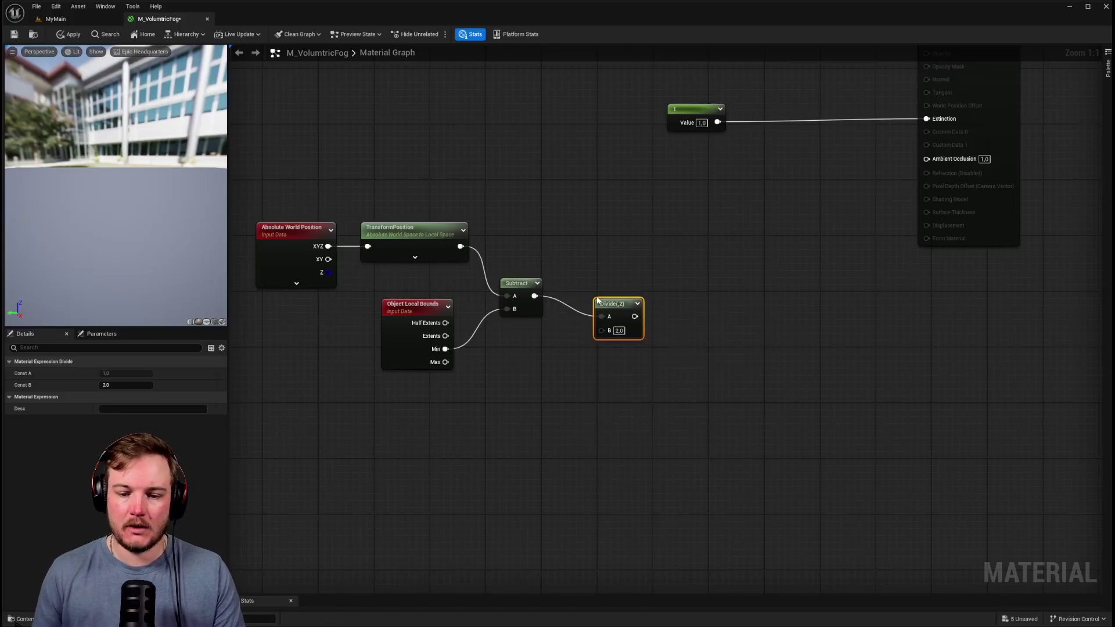
{"action": "left_click_drag", "start_coordinate": [451, 335], "coordinate": [603, 311]}
{"action": "right_click_drag", "start_coordinate": [603, 307], "coordinate": [569, 264]}
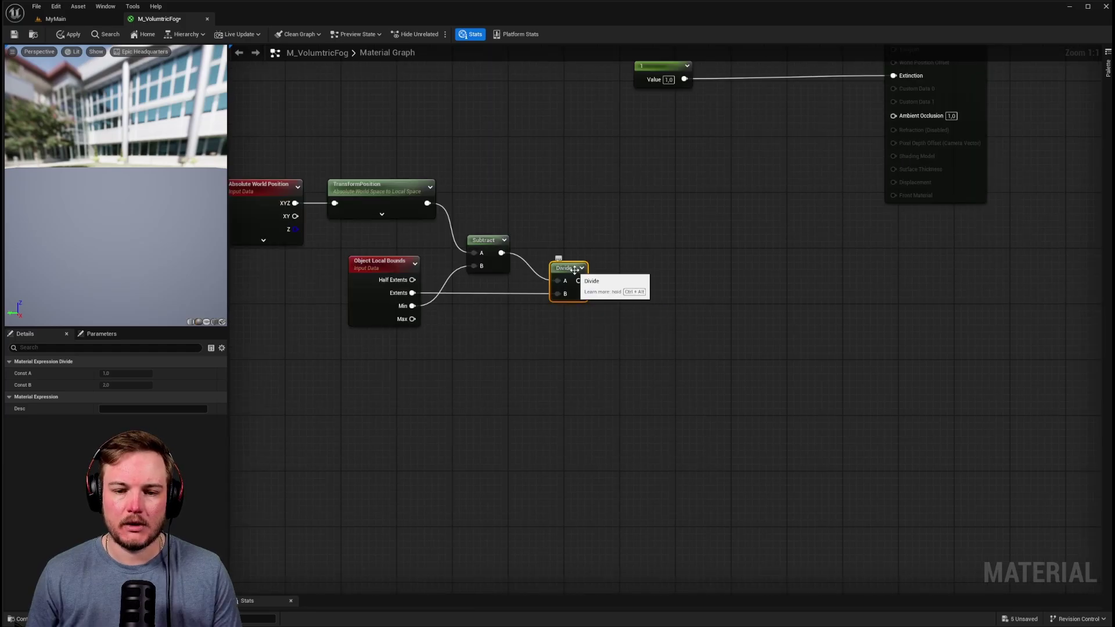
Step: Add a Distance node with the Divide result connected to its A input
{"action": "left_click_drag", "start_coordinate": [578, 280], "coordinate": [651, 282]}
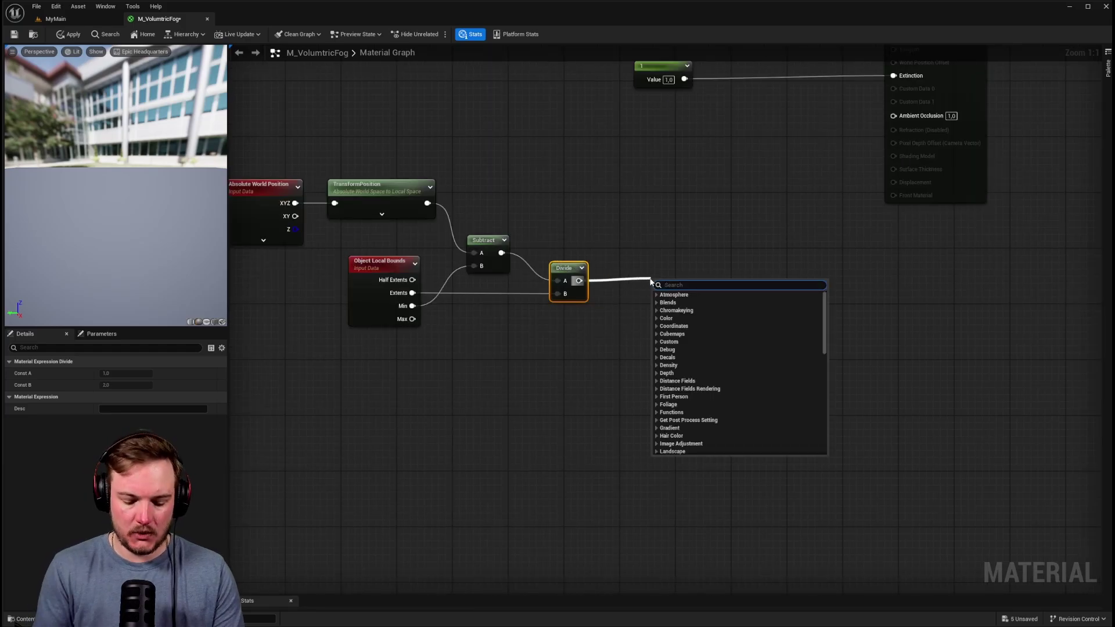
{"action": "type", "text": "distance"}
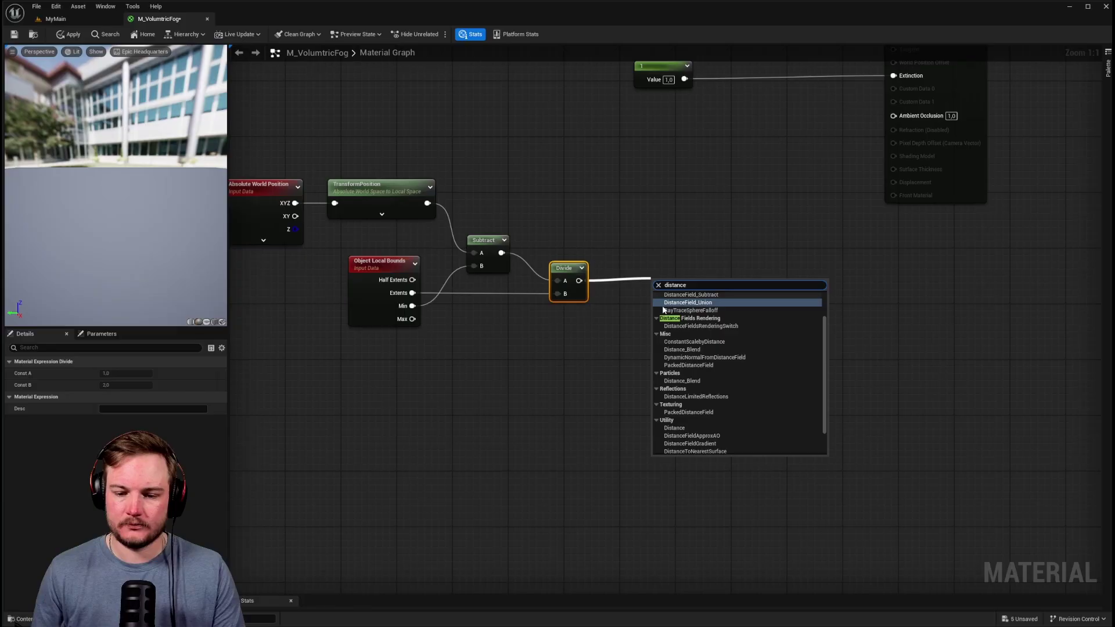
{"action": "left_click", "coordinate": [673, 428]}
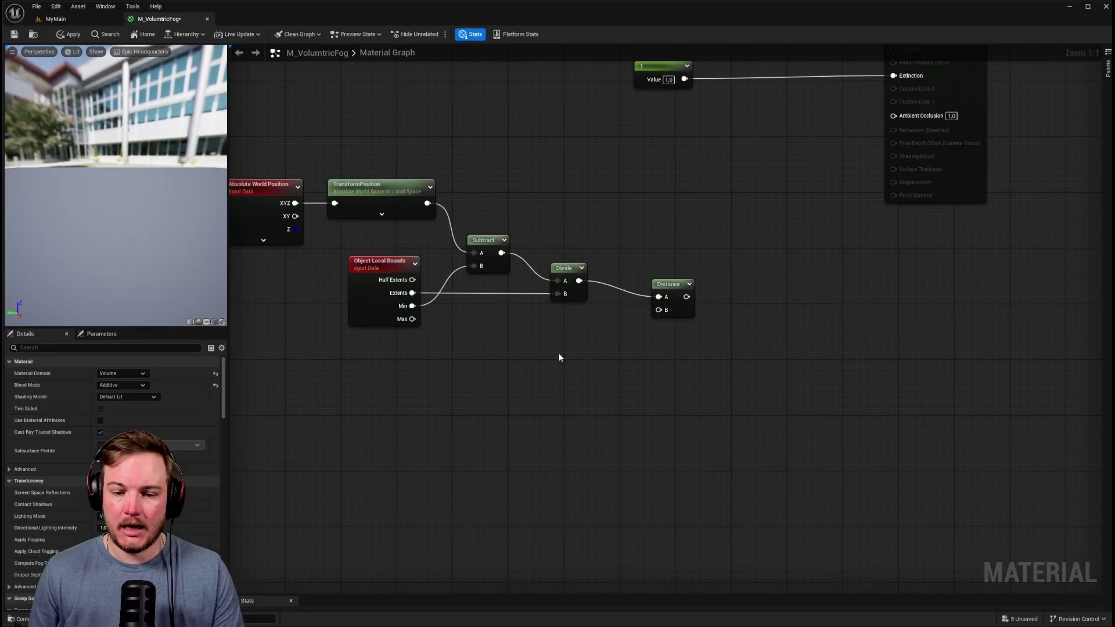
Step: Add a constant of 0.5 below the Divide node and connect it to the Distance node's B input
{"action": "right_click_drag", "start_coordinate": [560, 356], "coordinate": [607, 342]}
{"action": "left_click_drag", "start_coordinate": [314, 133], "coordinate": [624, 336]}
{"action": "left_click", "coordinate": [624, 343]}
{"action": "left_click", "coordinate": [596, 340]}
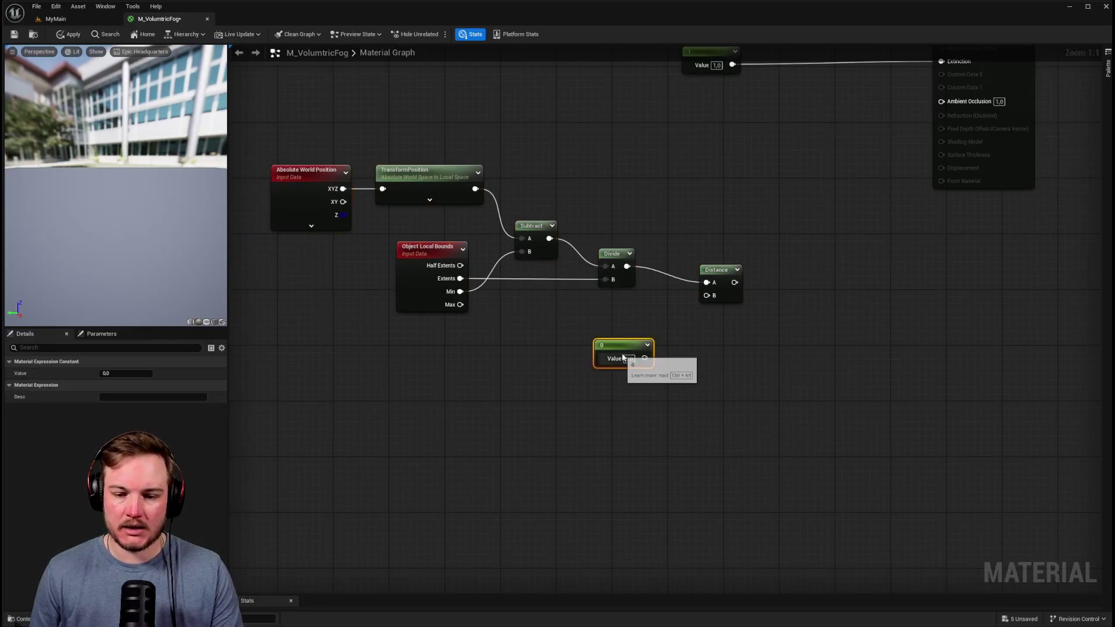
{"action": "left_click", "coordinate": [976, 400]}
{"action": "left_click_drag", "start_coordinate": [641, 358], "coordinate": [706, 296]}
{"action": "left_click_drag", "start_coordinate": [616, 345], "coordinate": [578, 302]}
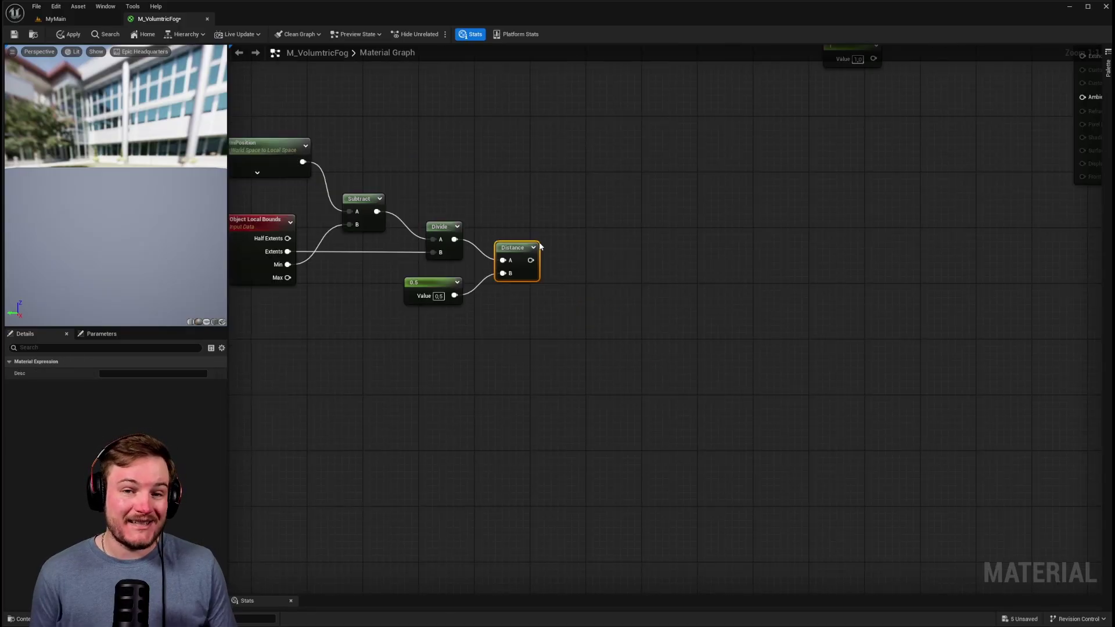
Step: Add a Multiply node after the Distance node and set its B value to 2
{"action": "left_click_drag", "start_coordinate": [531, 260], "coordinate": [572, 255]}
{"action": "type", "text": "multi"}
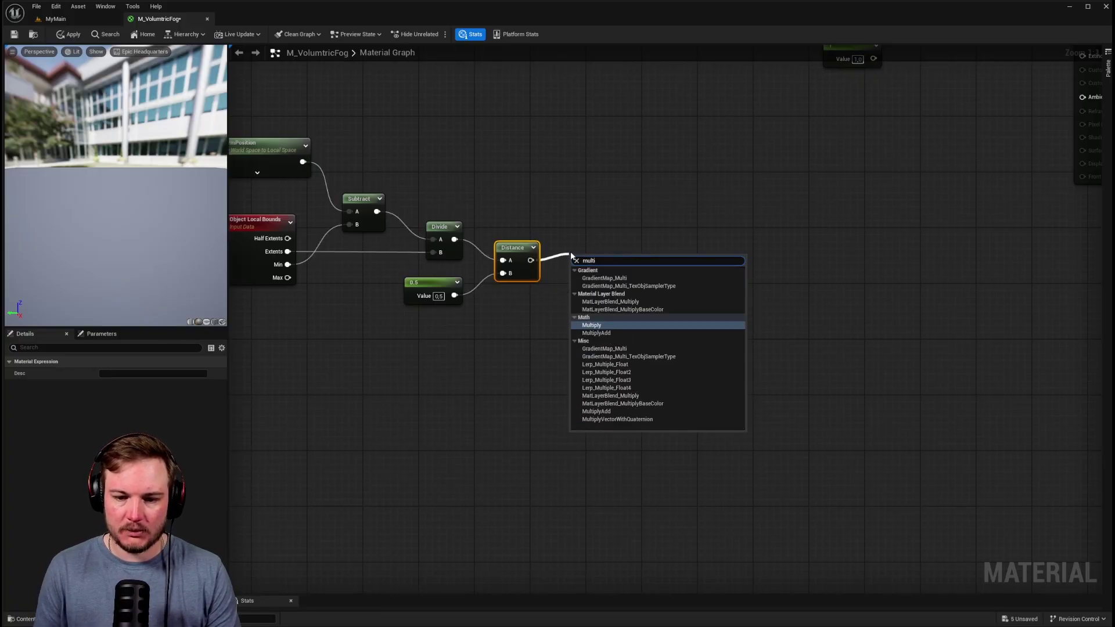
{"action": "key", "text": "Return"}
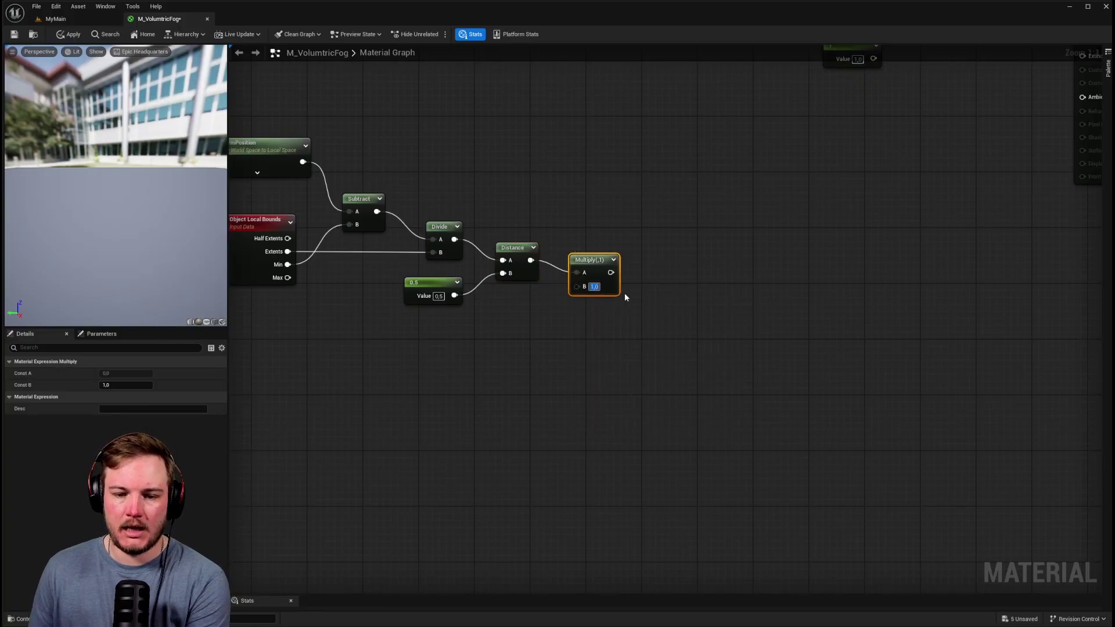
{"action": "type", "text": "2"}
Step: Add a OneMinus node fed by the Multiply output and line it up with the chain
{"action": "left_click_drag", "start_coordinate": [596, 264], "coordinate": [652, 262]}
{"action": "type", "text": "oneminus"}
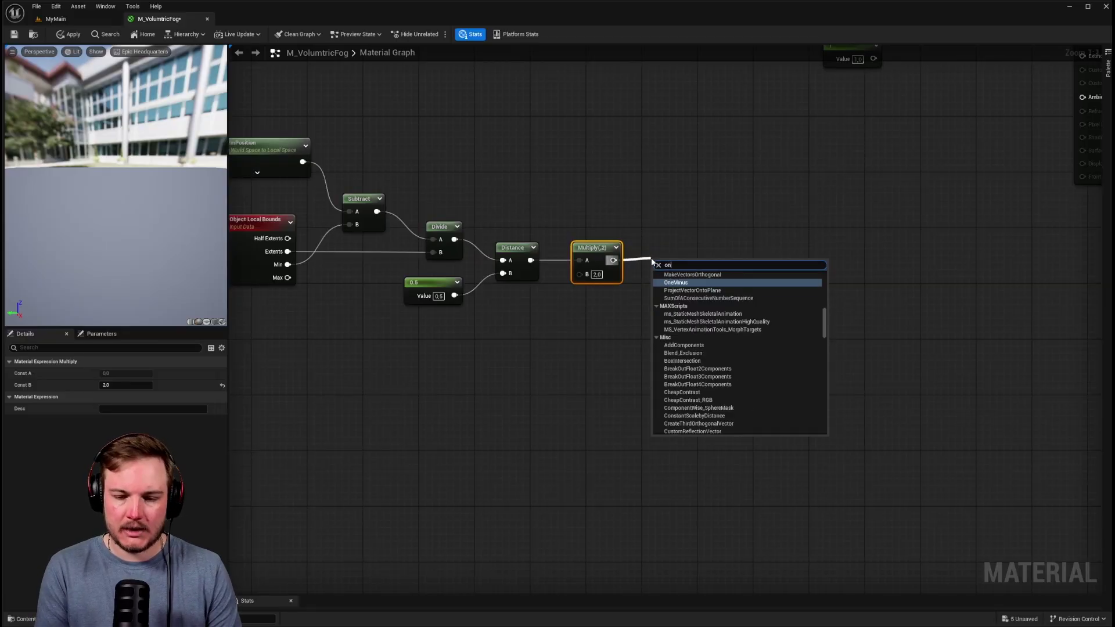
{"action": "key", "text": "Return"}
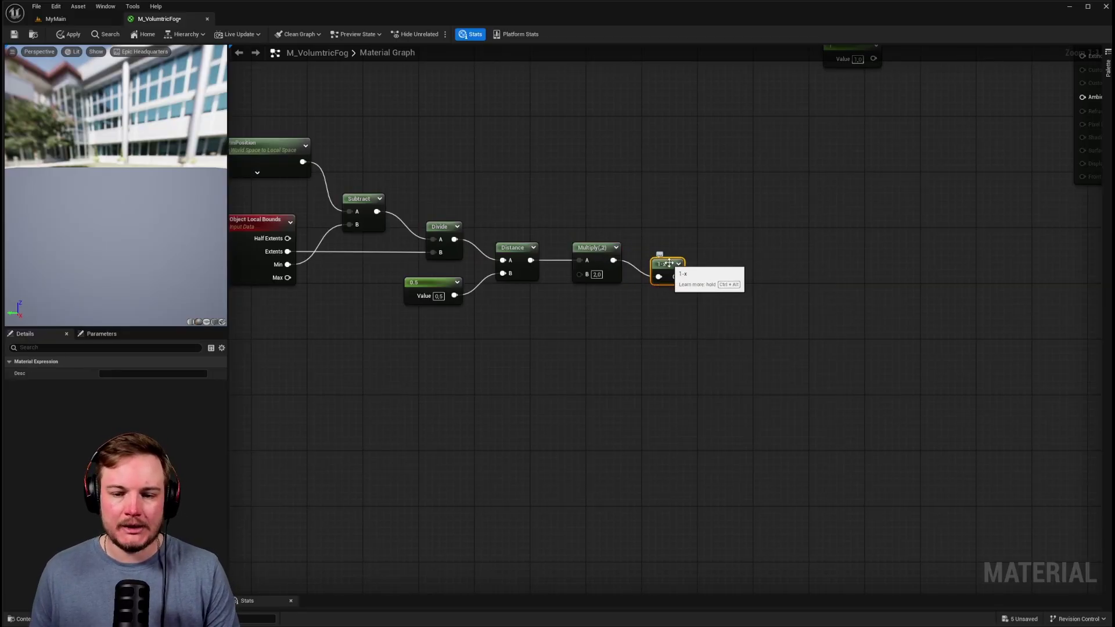
{"action": "left_click_drag", "start_coordinate": [651, 259], "coordinate": [648, 251]}
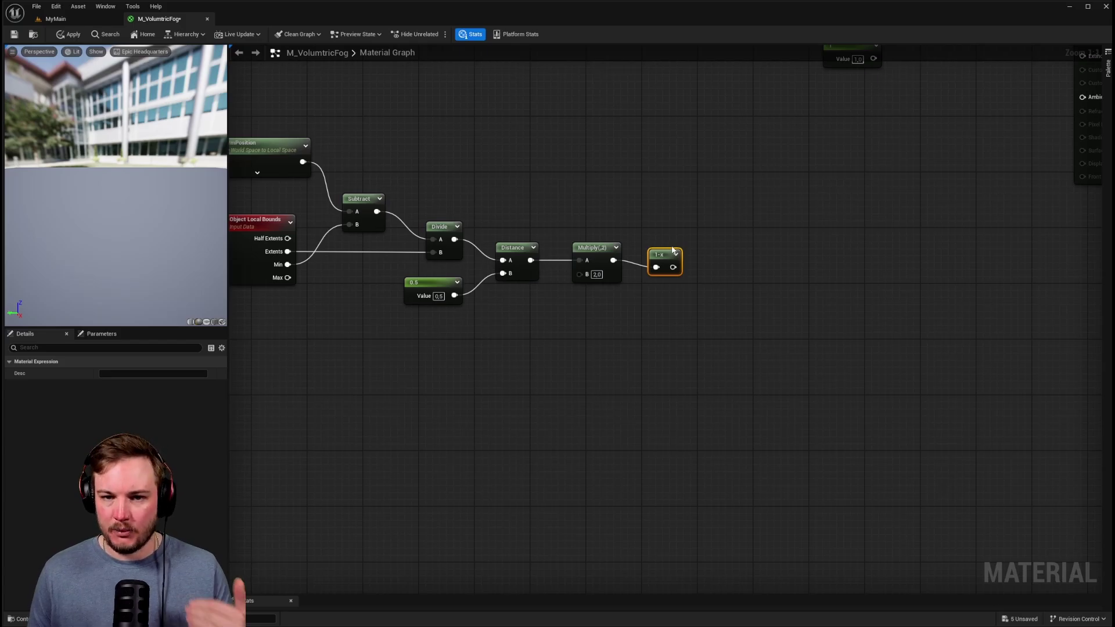
Step: Add a Saturate node after the OneMinus node and connect its output to the material's Extinction input
{"action": "right_click_drag", "start_coordinate": [672, 251], "coordinate": [589, 242]}
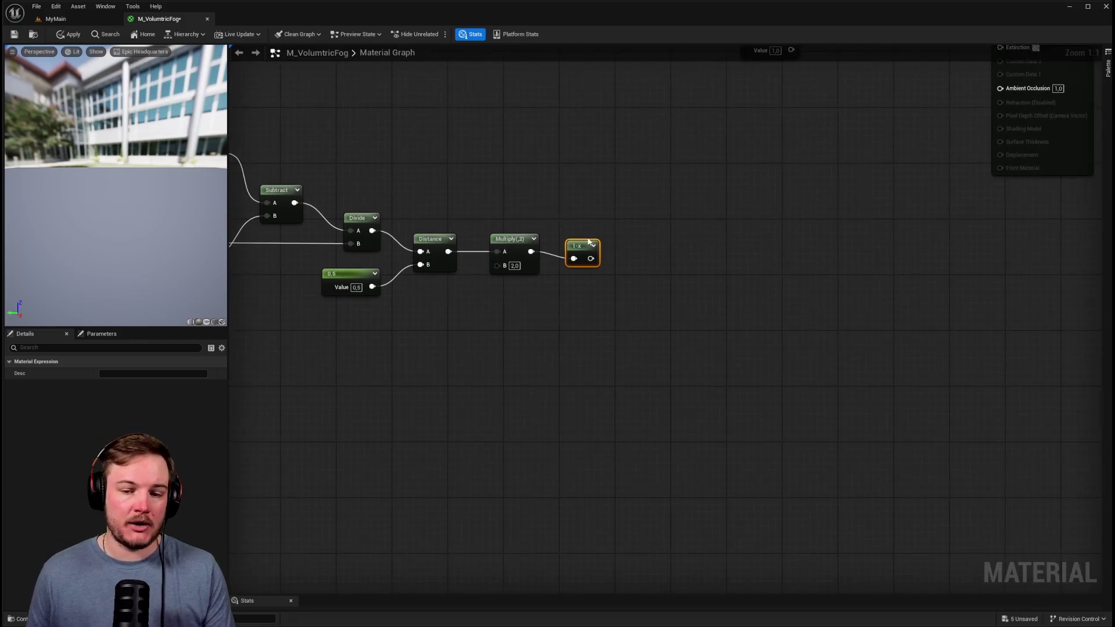
{"action": "left_click_drag", "start_coordinate": [588, 243], "coordinate": [589, 235]}
{"action": "left_click_drag", "start_coordinate": [590, 251], "coordinate": [619, 254]}
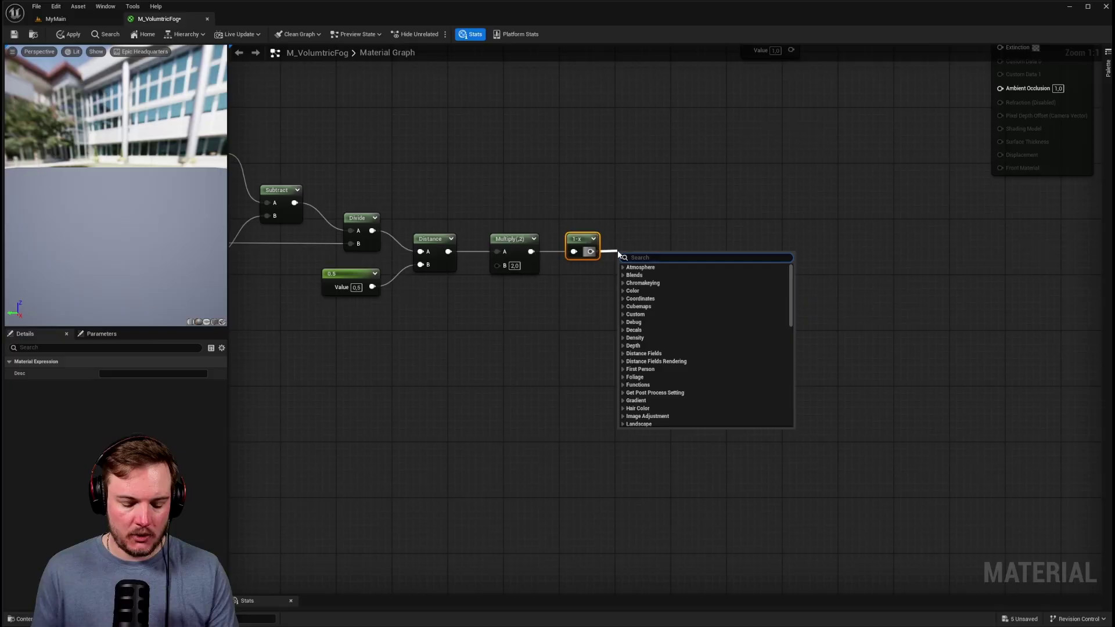
{"action": "type", "text": "satur"}
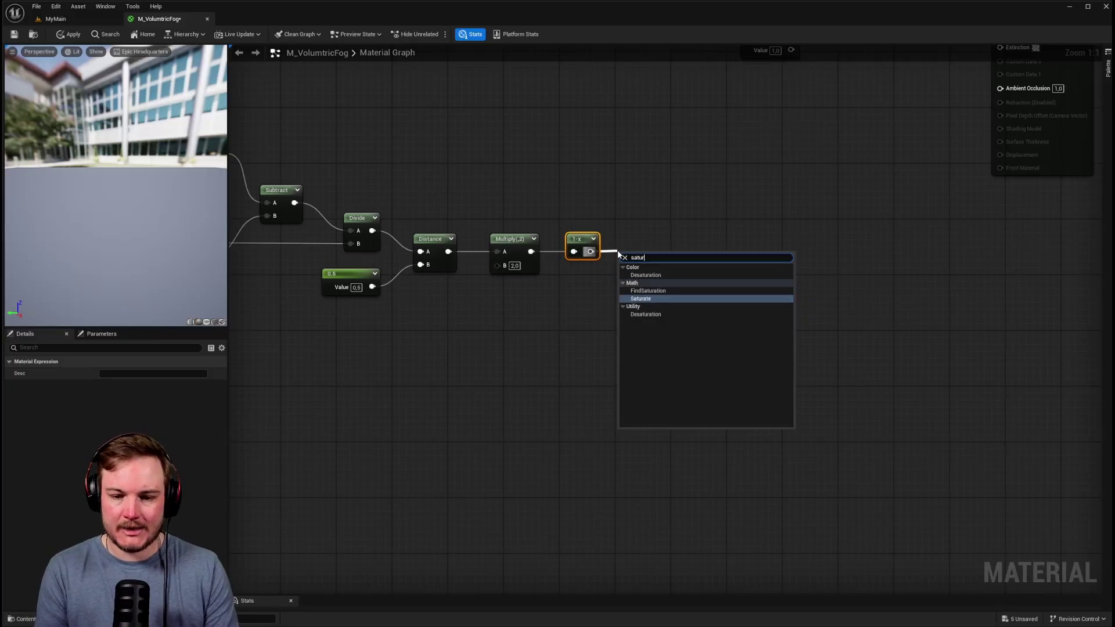
{"action": "key", "text": "Return"}
{"action": "right_click_drag", "start_coordinate": [627, 259], "coordinate": [618, 340]}
{"action": "left_click_drag", "start_coordinate": [633, 346], "coordinate": [975, 142]}
Step: Return to the MyMain level and examine the fog inside the cube from several angles
{"action": "right_click_drag", "start_coordinate": [688, 226], "coordinate": [718, 224]}
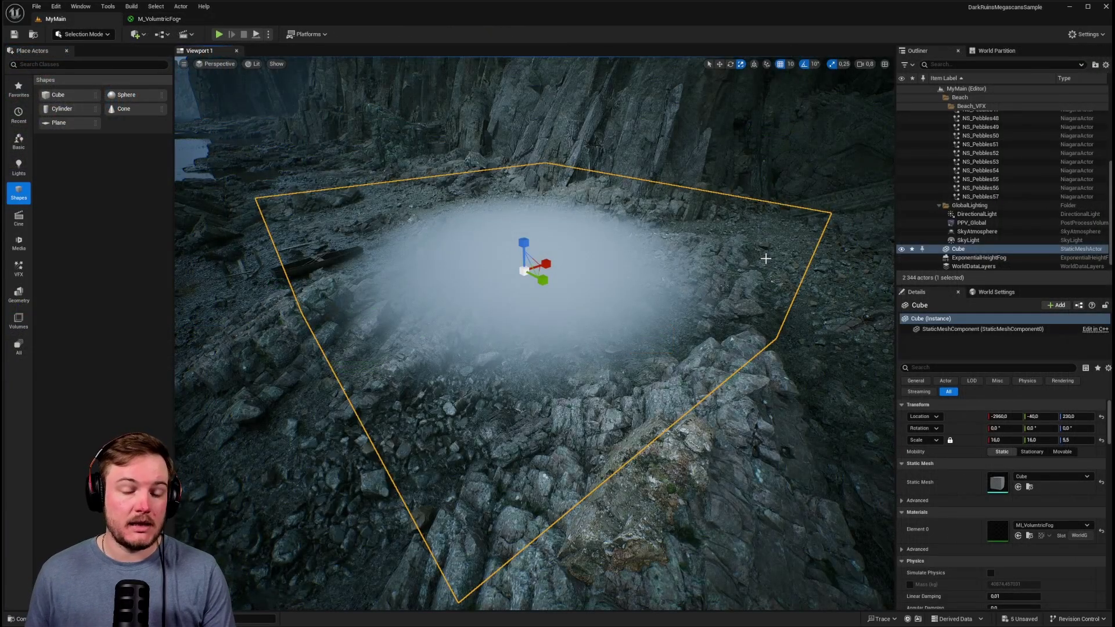
{"action": "right_click_drag", "start_coordinate": [700, 261], "coordinate": [630, 216]}
{"action": "scroll", "coordinate": [700, 261], "scroll_direction": "down", "scroll_amount": 3}
{"action": "right_click_drag", "start_coordinate": [710, 229], "coordinate": [700, 260]}
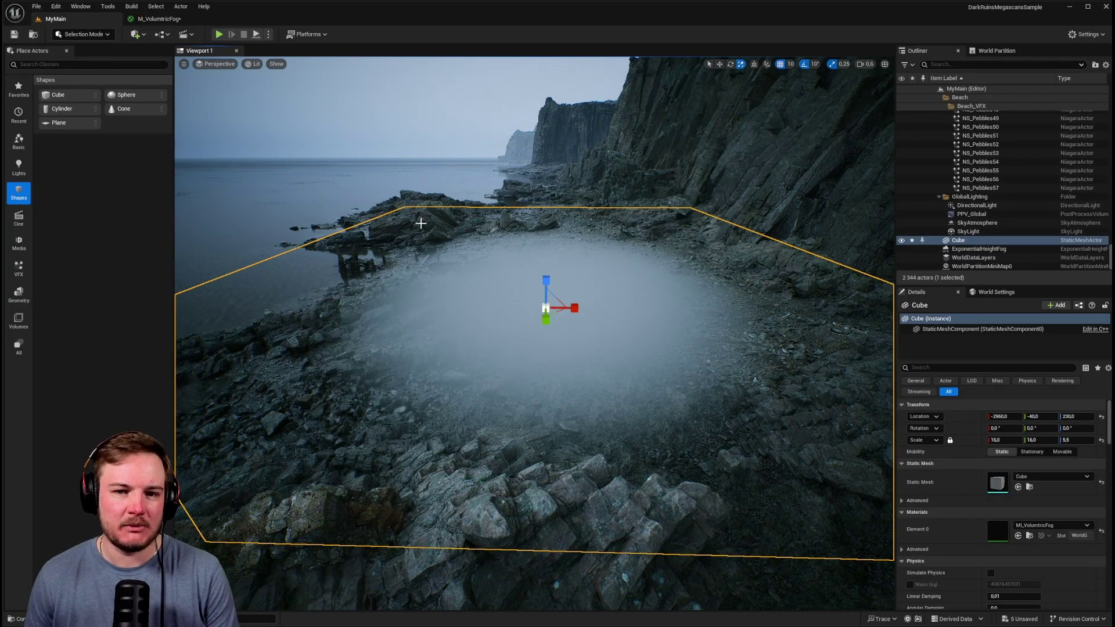
Step: Search the Engine folder of the Content Browser for VolumeNoise and select the T_VolumeNoiseShape128 volume texture
{"action": "key", "text": "ctrl+space"}
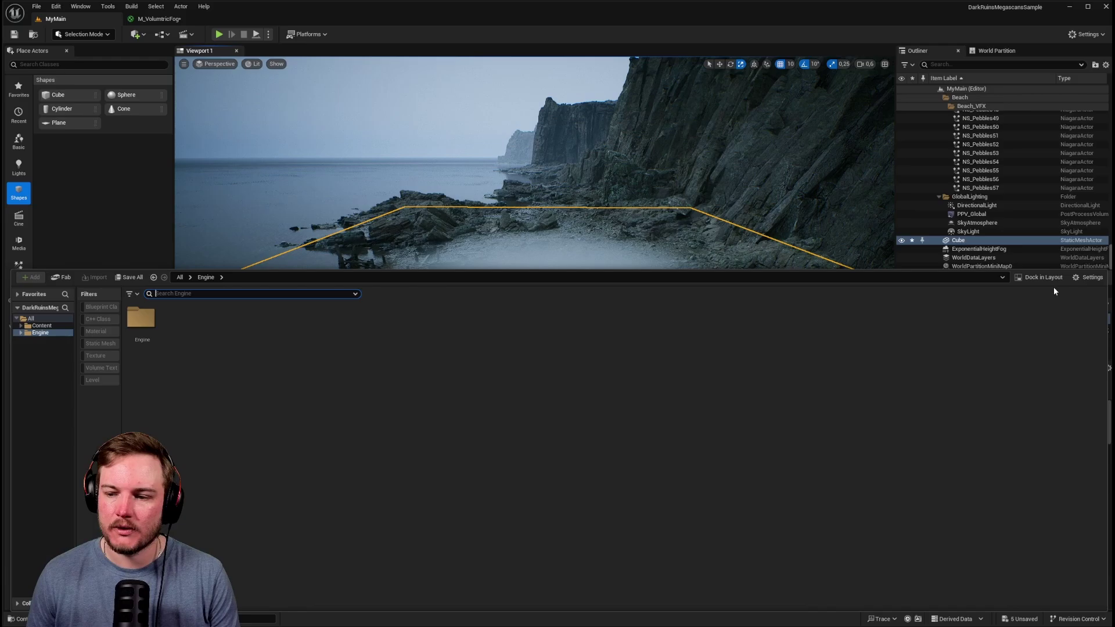
{"action": "left_click", "coordinate": [1085, 280]}
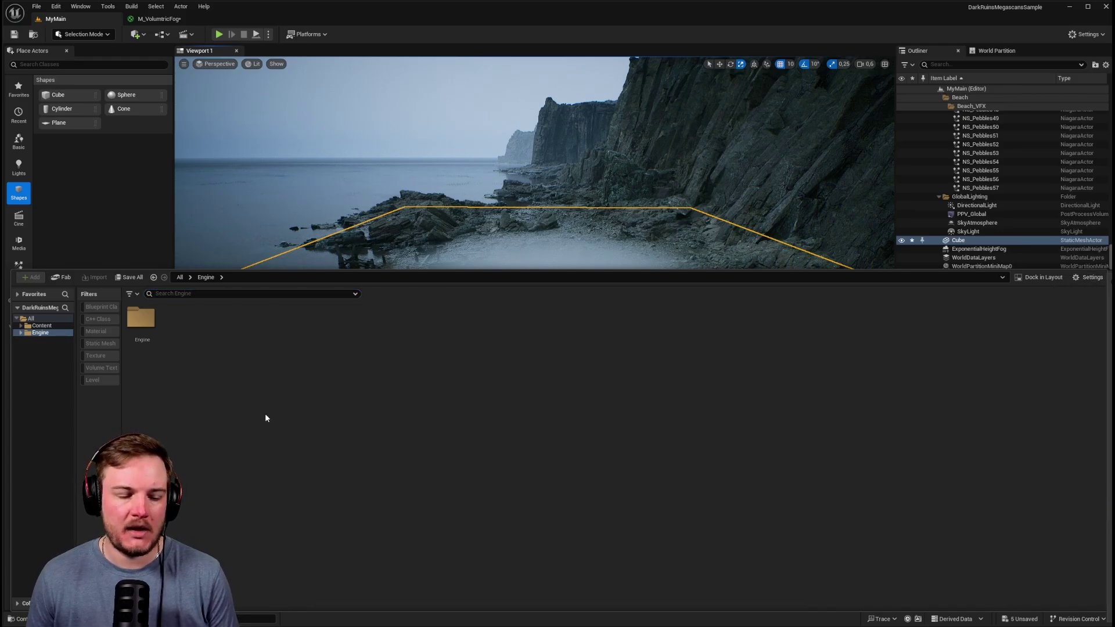
{"action": "left_click", "coordinate": [44, 333]}
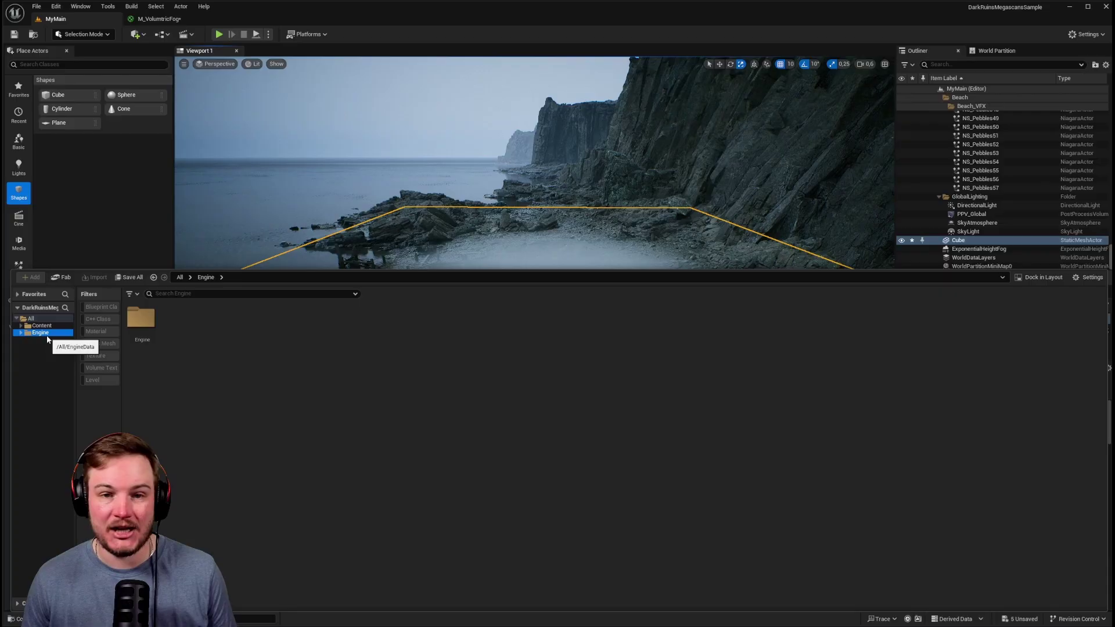
{"action": "left_click", "coordinate": [192, 294]}
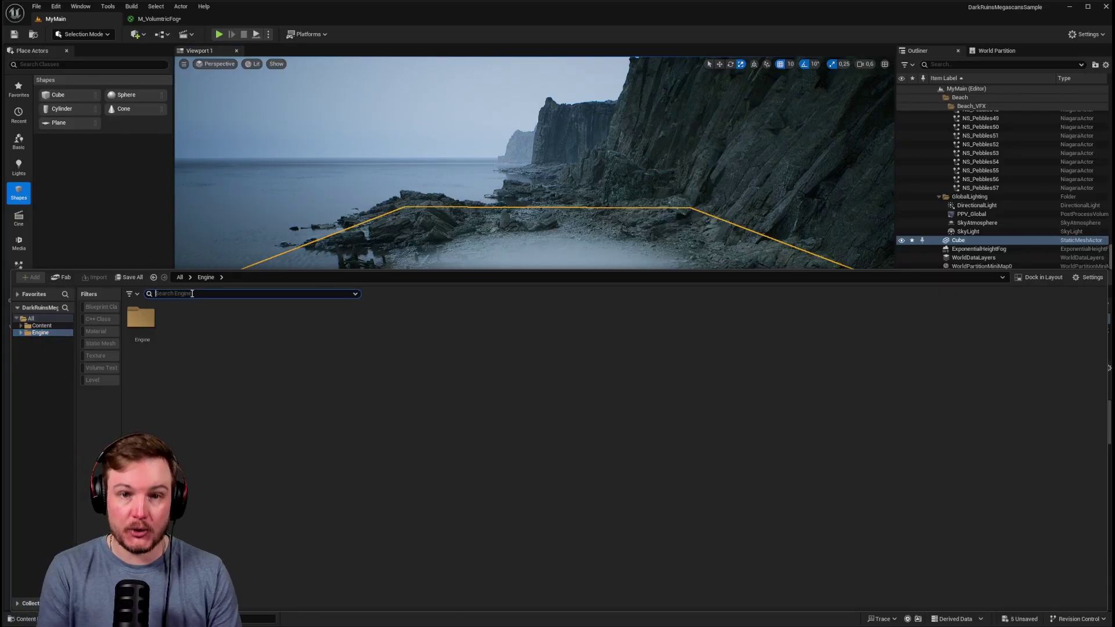
{"action": "type", "text": "VolumeNoise"}
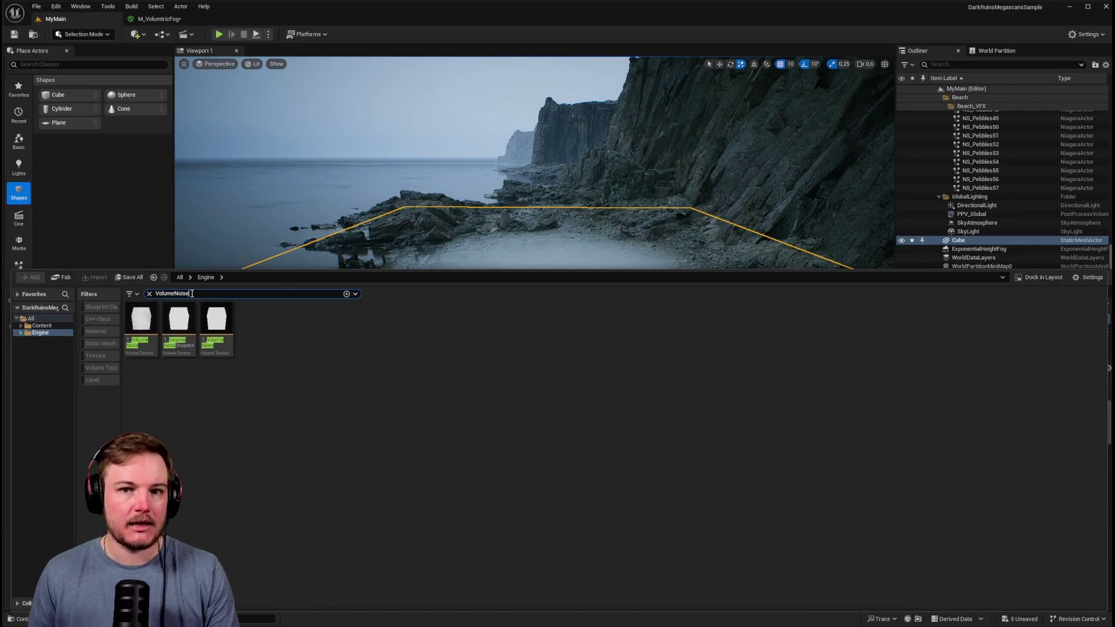
{"action": "left_click", "coordinate": [211, 323]}
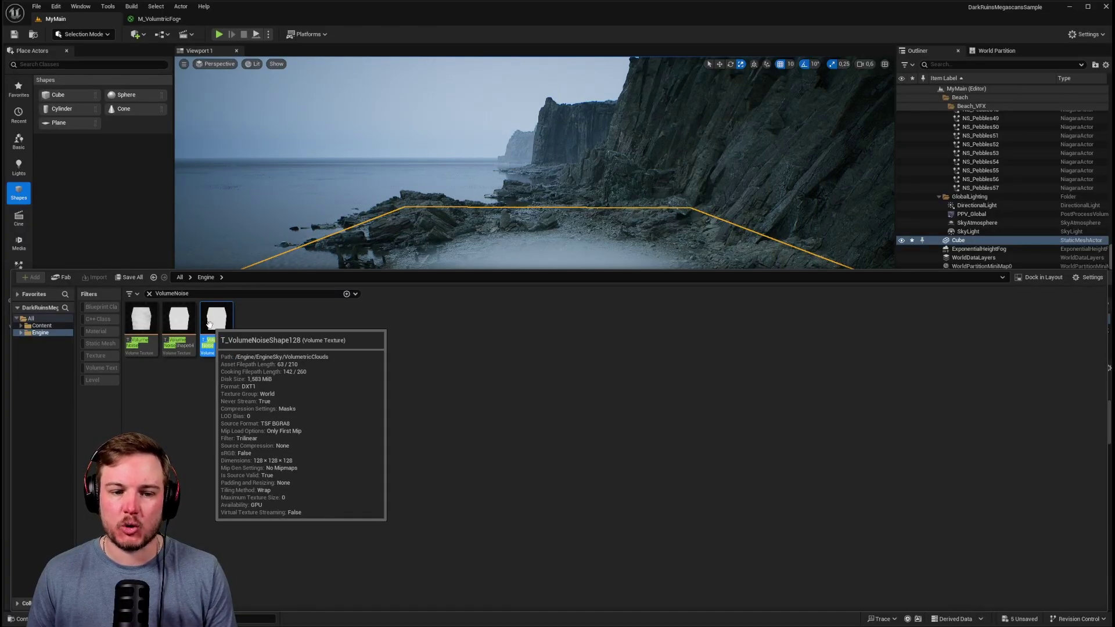
Step: Add the T_VolumeNoiseShape128 texture to the fog material graph and feed its UVs with Absolute World Position through a new Divide node
{"action": "left_click_drag", "start_coordinate": [209, 323], "coordinate": [737, 406]}
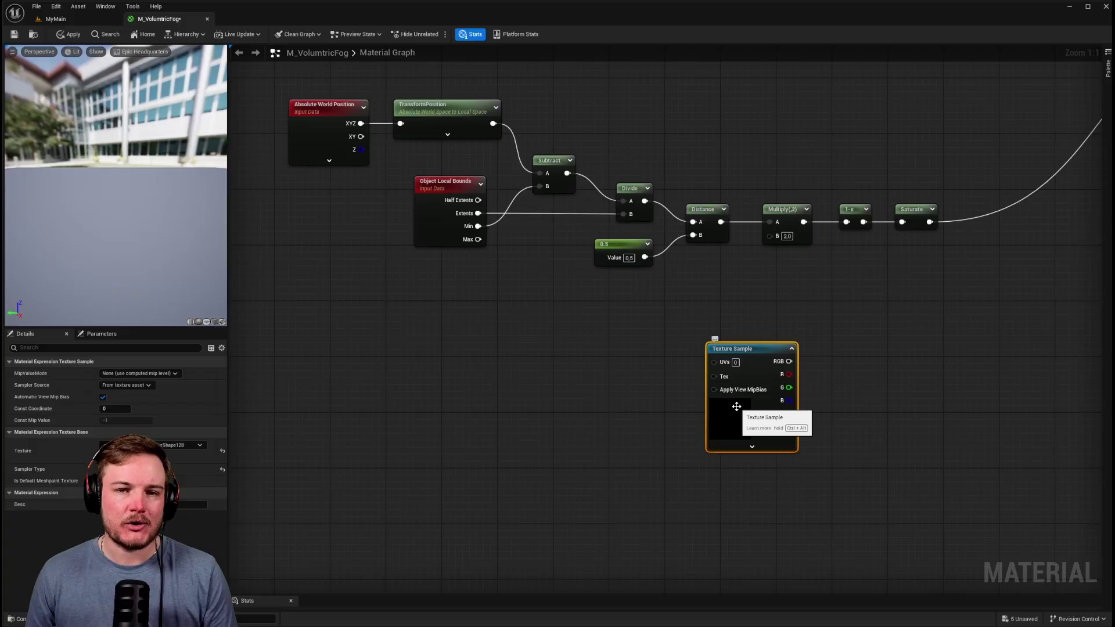
{"action": "left_click", "coordinate": [626, 402]}
{"action": "left_click", "coordinate": [569, 365]}
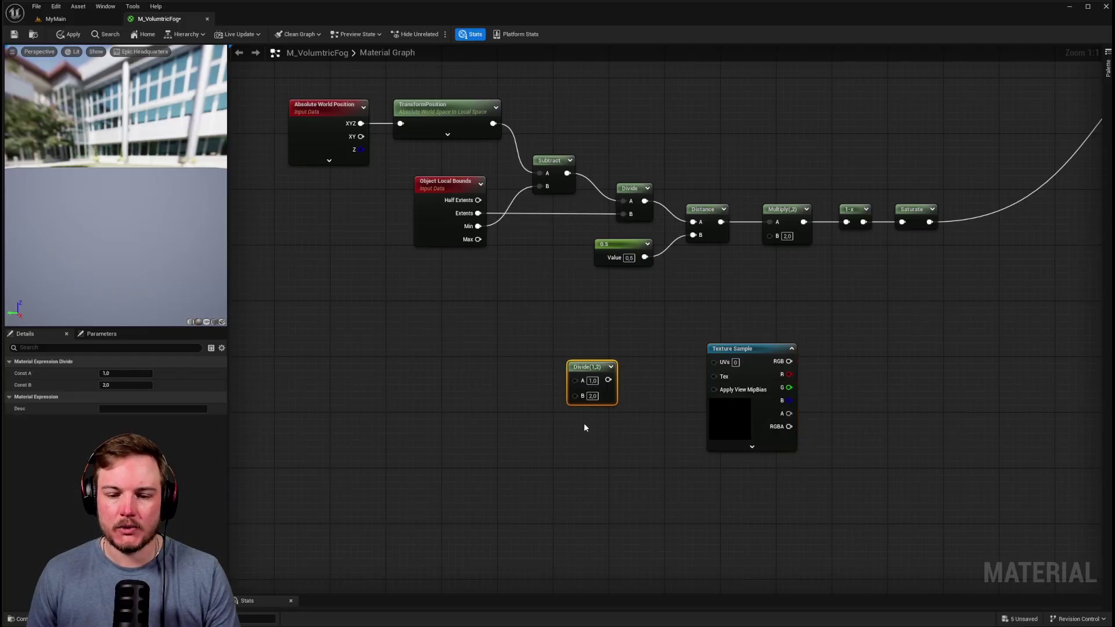
{"action": "left_click_drag", "start_coordinate": [607, 379], "coordinate": [713, 362]}
{"action": "right_click_drag", "start_coordinate": [580, 360], "coordinate": [629, 391]}
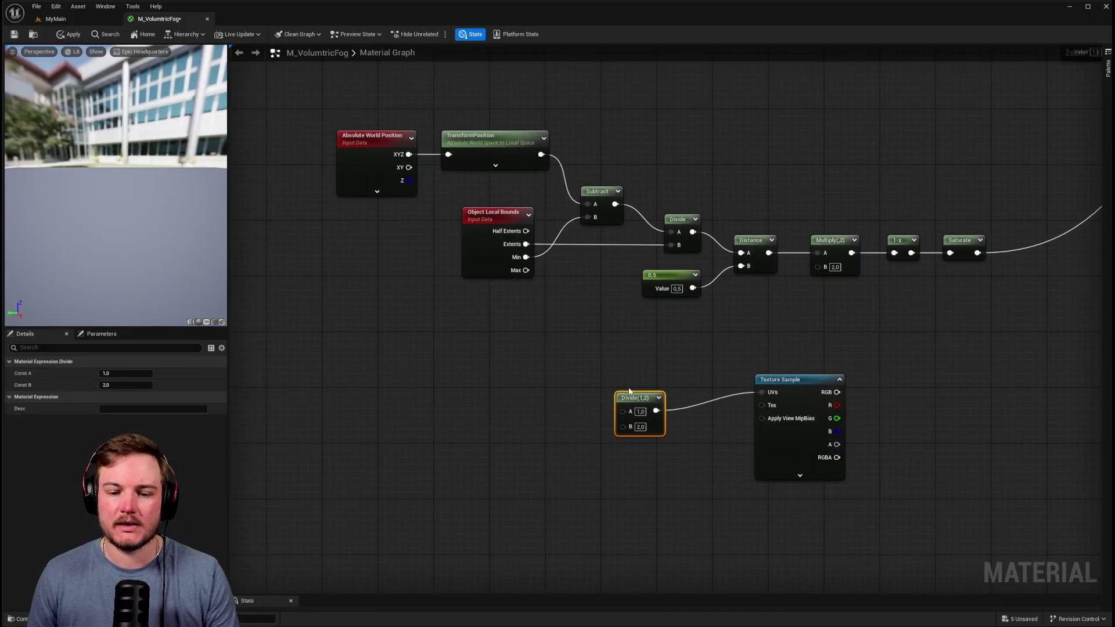
{"action": "left_click_drag", "start_coordinate": [623, 411], "coordinate": [408, 156]}
{"action": "right_click_drag", "start_coordinate": [532, 391], "coordinate": [584, 385]}
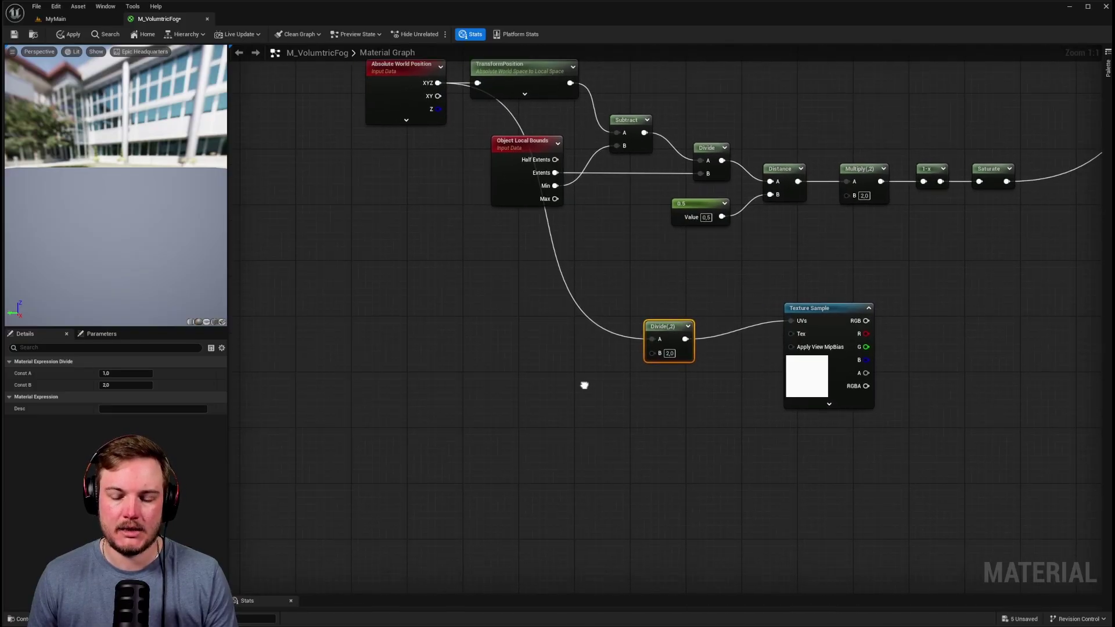
Step: Add a Constant node with the value 2500 and connect it to the B input of the noise texture's Divide node
{"action": "left_click", "coordinate": [523, 385]}
{"action": "left_click", "coordinate": [598, 500]}
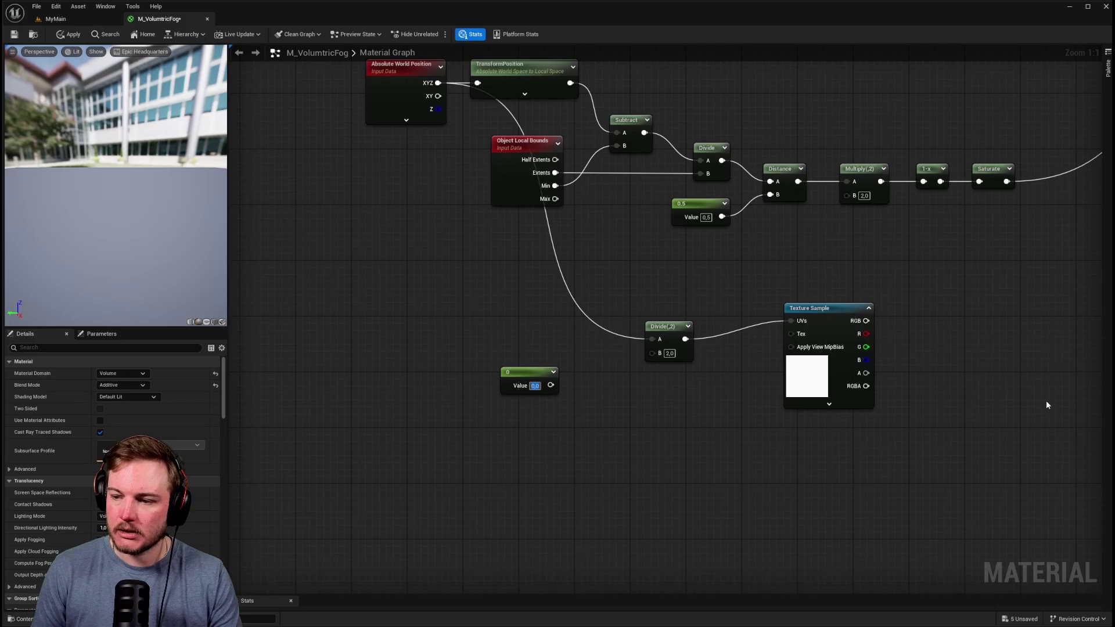
{"action": "type", "text": "2500"}
{"action": "key", "text": "Return"}
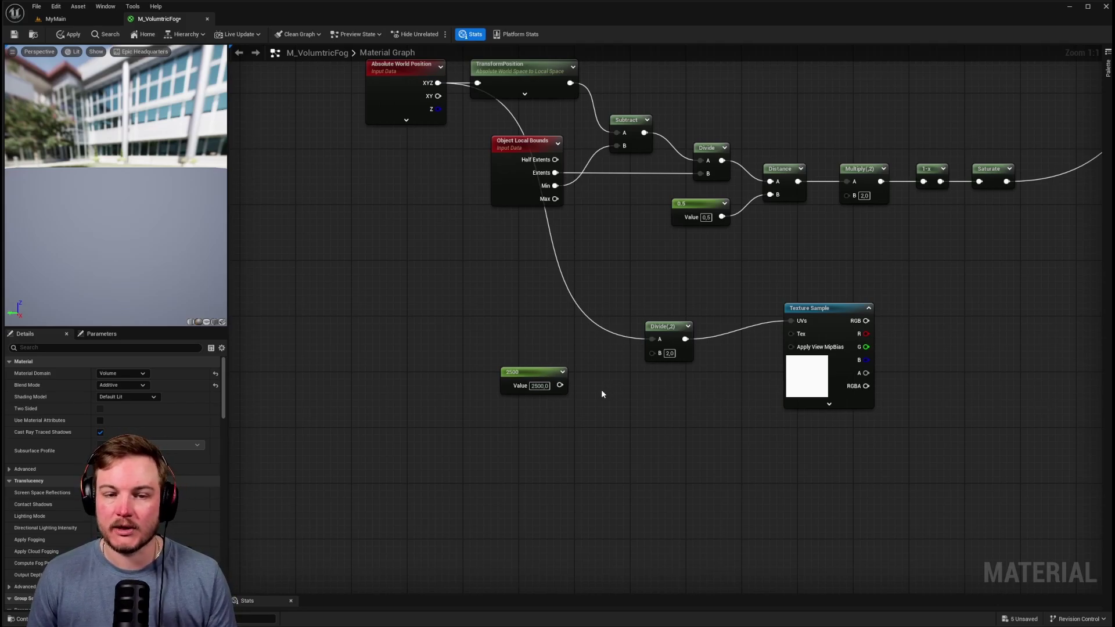
{"action": "left_click_drag", "start_coordinate": [560, 386], "coordinate": [644, 353]}
{"action": "left_click", "coordinate": [543, 372]}
{"action": "right_click_drag", "start_coordinate": [544, 372], "coordinate": [327, 371]}
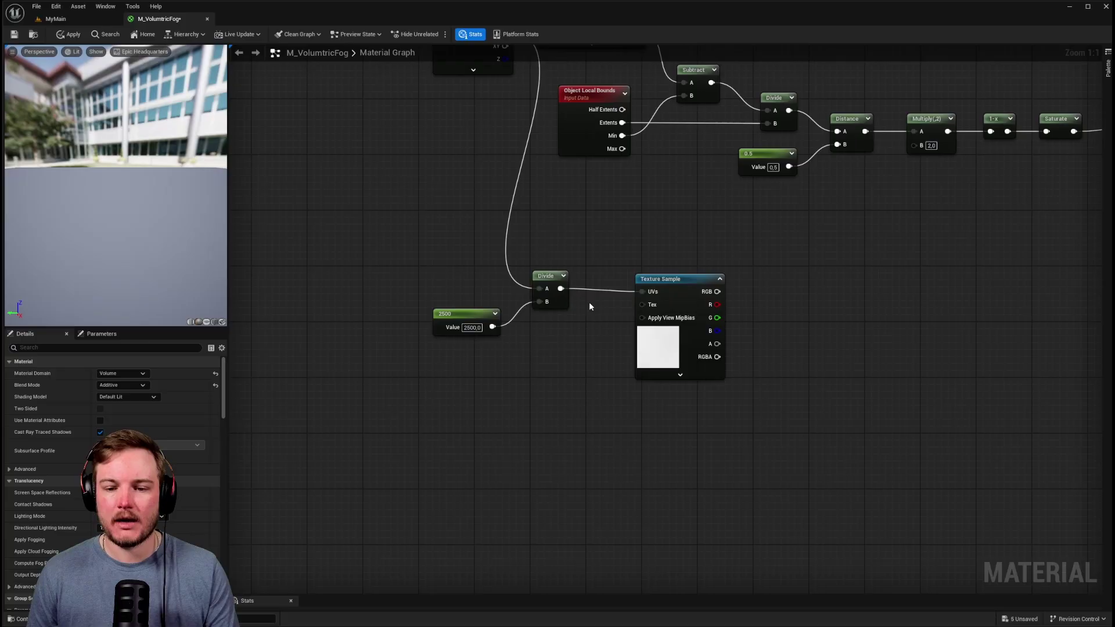
Step: Add a Power node fed by the red channel of the noise Texture Sample
{"action": "right_click_drag", "start_coordinate": [831, 332], "coordinate": [706, 288]}
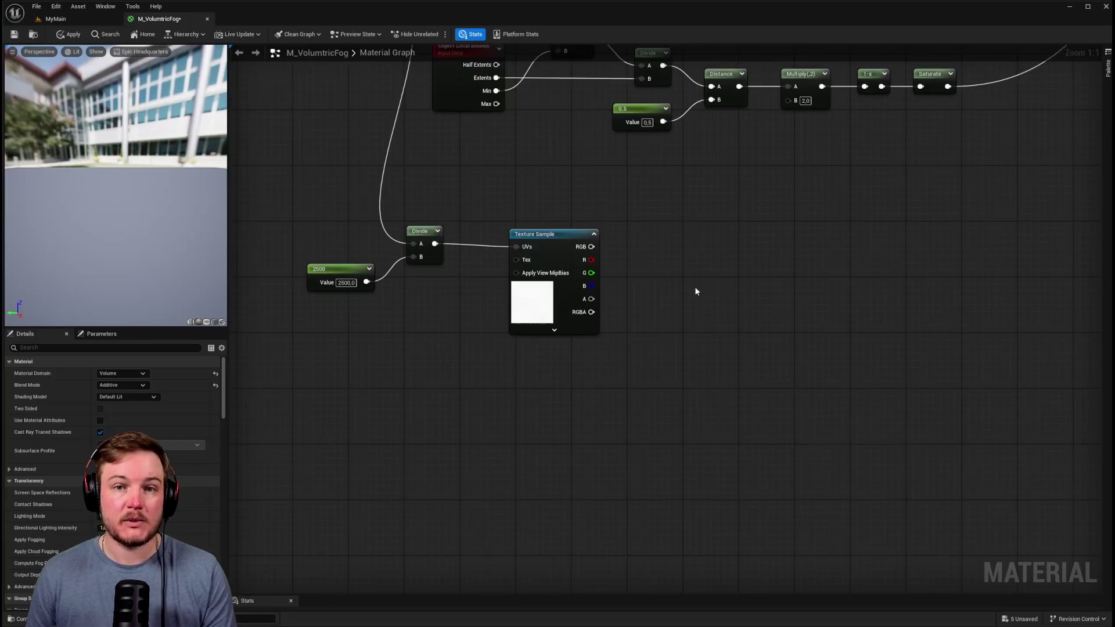
{"action": "left_click_drag", "start_coordinate": [591, 260], "coordinate": [665, 261]}
{"action": "type", "text": "p"}
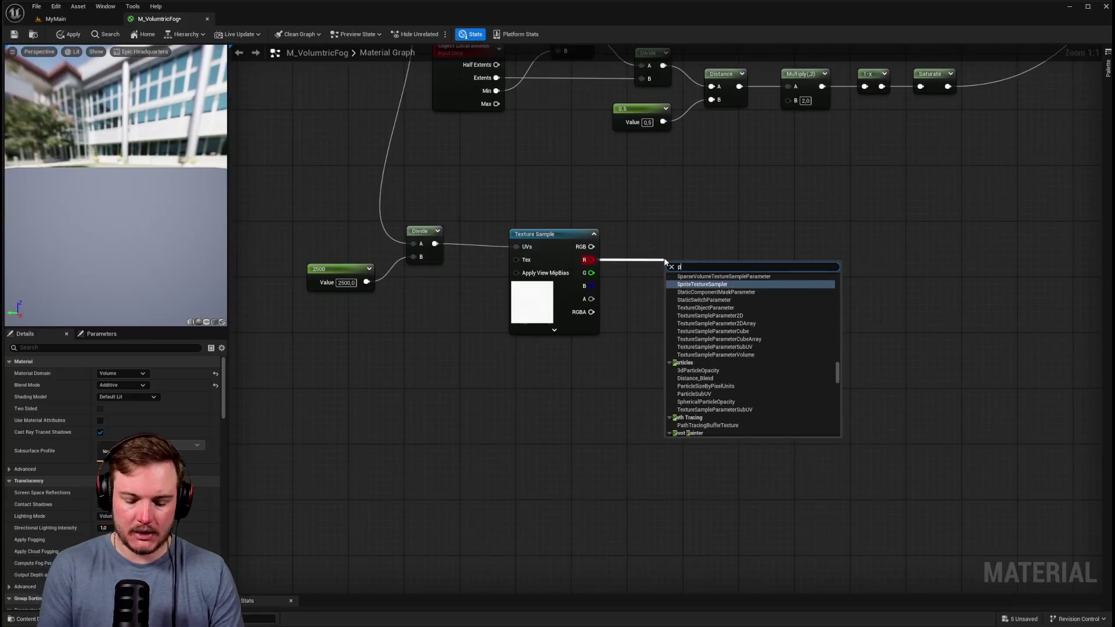
{"action": "type", "text": "ower"}
{"action": "key", "text": "Return"}
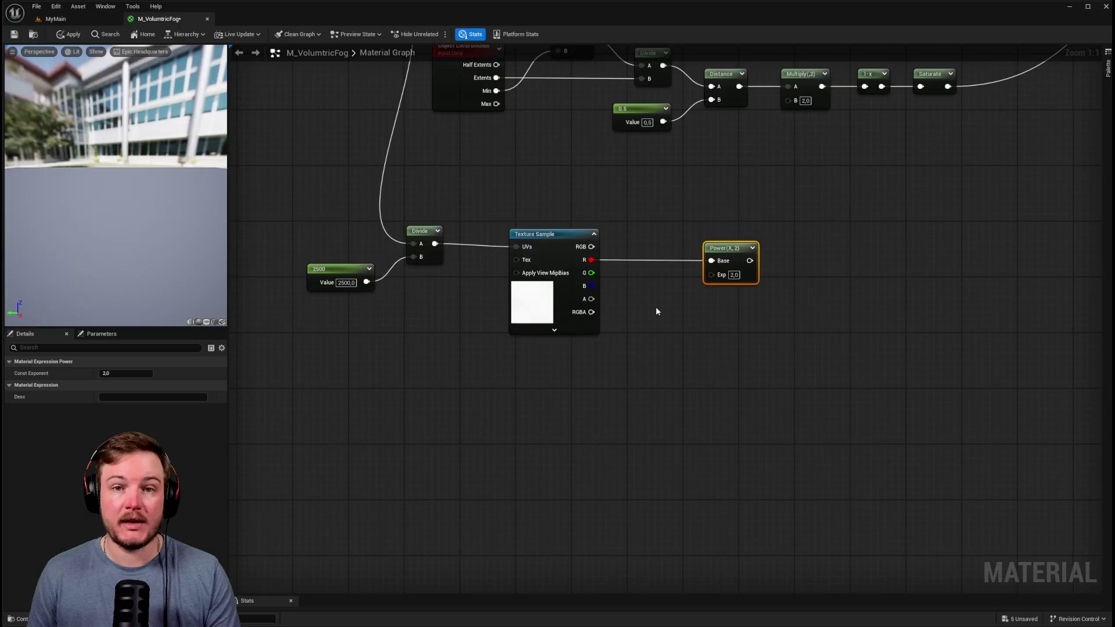
Step: Attach a Constant node with the value 10 to the Power node's Exp input
{"action": "left_click_drag", "start_coordinate": [711, 275], "coordinate": [657, 306]}
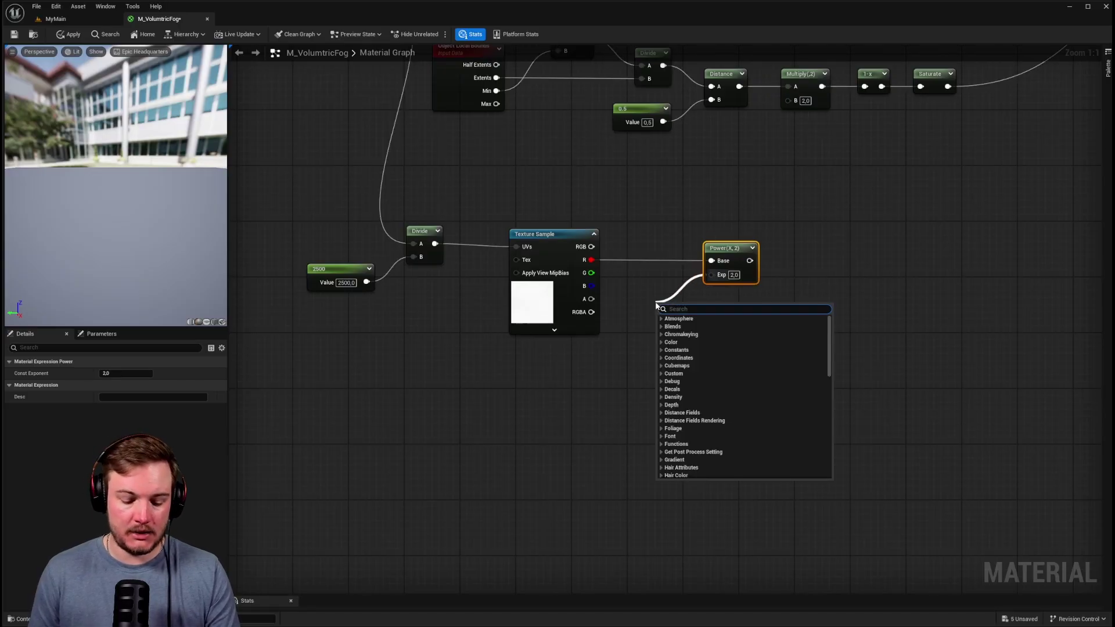
{"action": "type", "text": "const"}
{"action": "key", "text": "Return"}
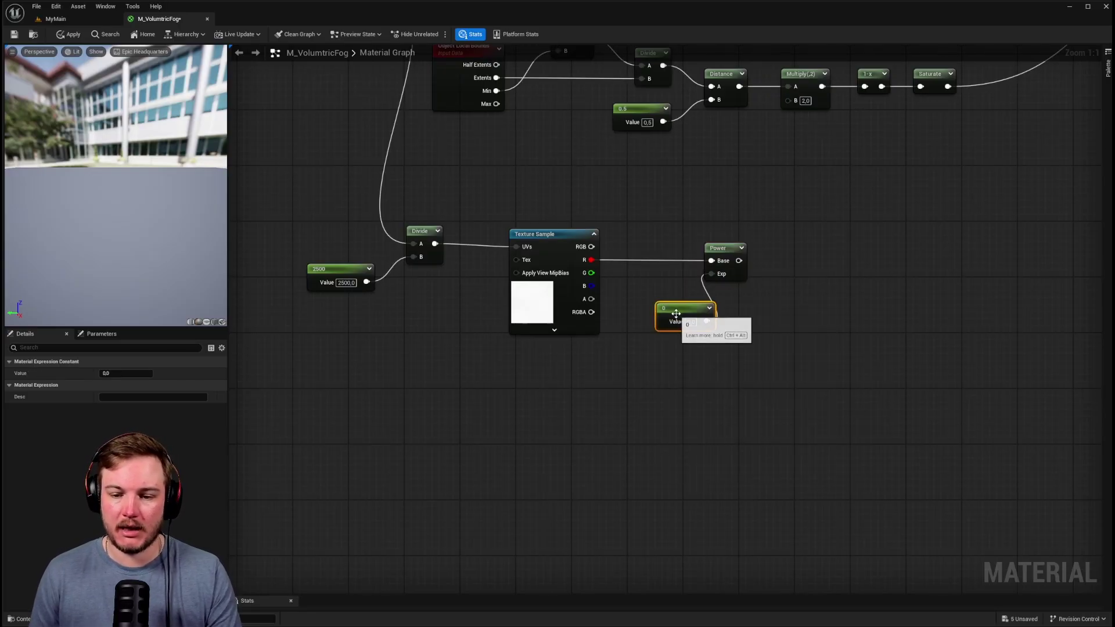
{"action": "left_click", "coordinate": [660, 296]}
{"action": "type", "text": "10"}
{"action": "key", "text": "Return"}
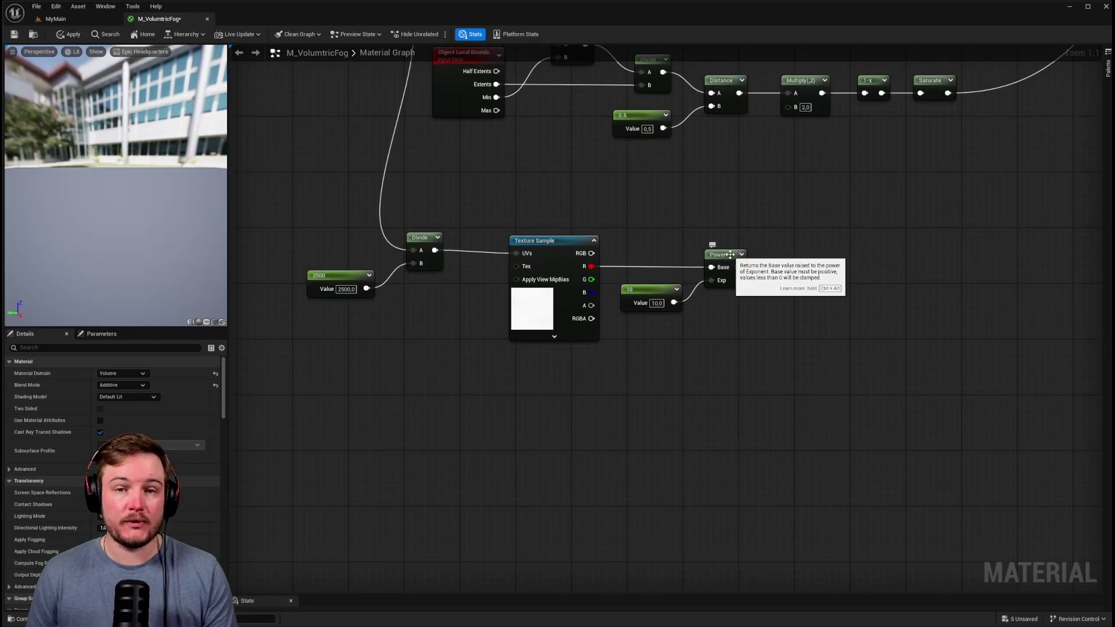
Step: Add a Saturate node fed by the Power node's output
{"action": "left_click_drag", "start_coordinate": [738, 267], "coordinate": [802, 263]}
{"action": "type", "text": "sa"}
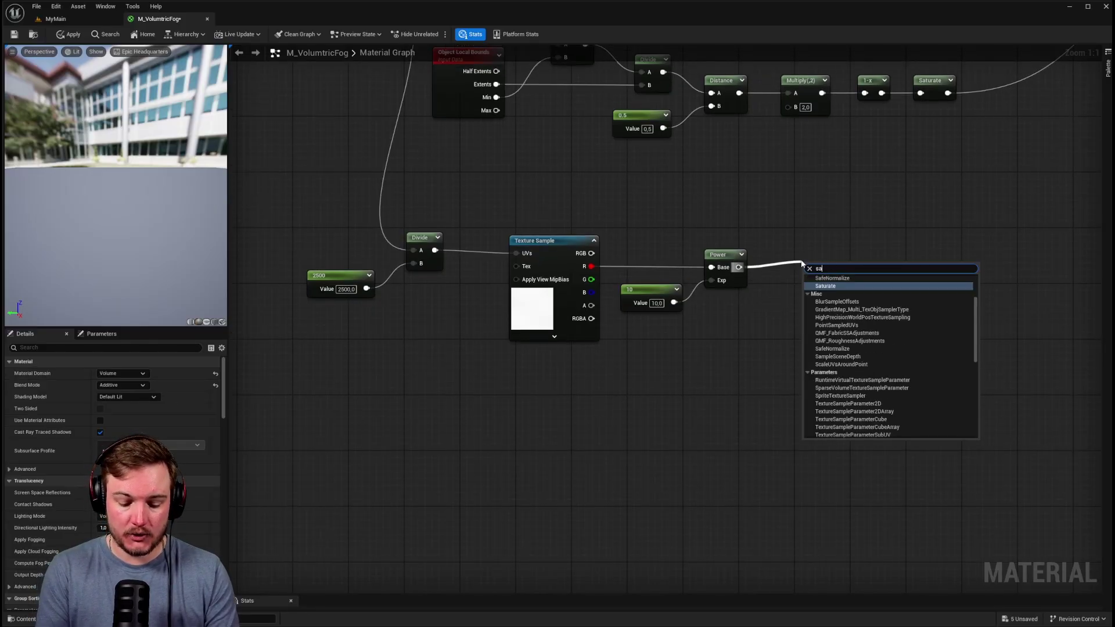
{"action": "type", "text": "tur"}
{"action": "key", "text": "Return"}
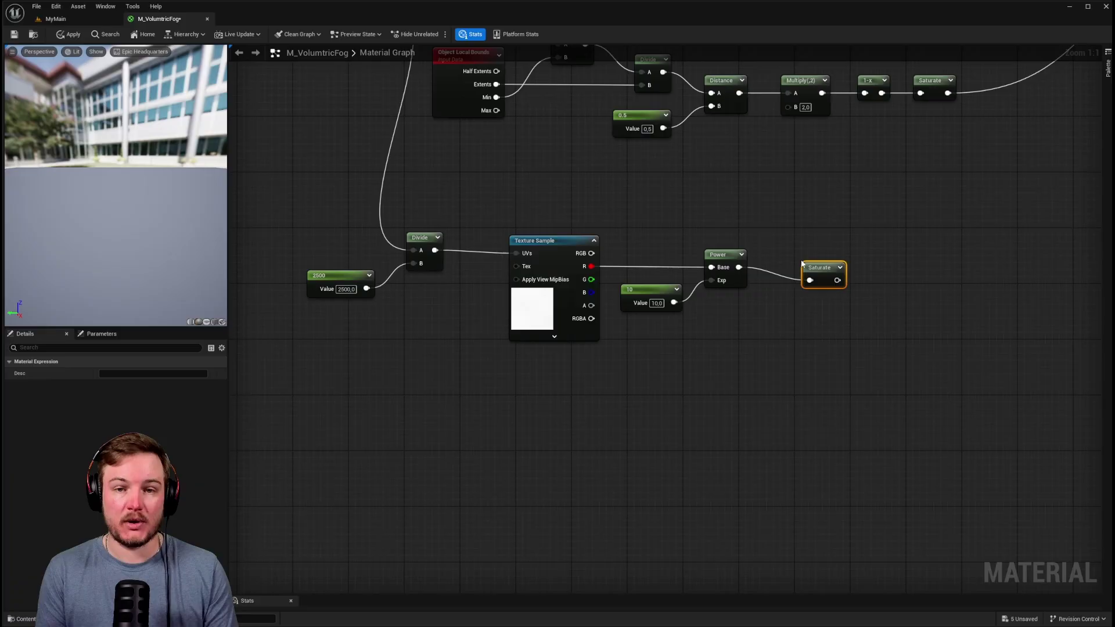
Step: Multiply the spherical falloff's Saturate output by the noise chain's Saturate output in a new Multiply node and connect the result to the material's Extinction input
{"action": "right_click_drag", "start_coordinate": [802, 263], "coordinate": [570, 350]}
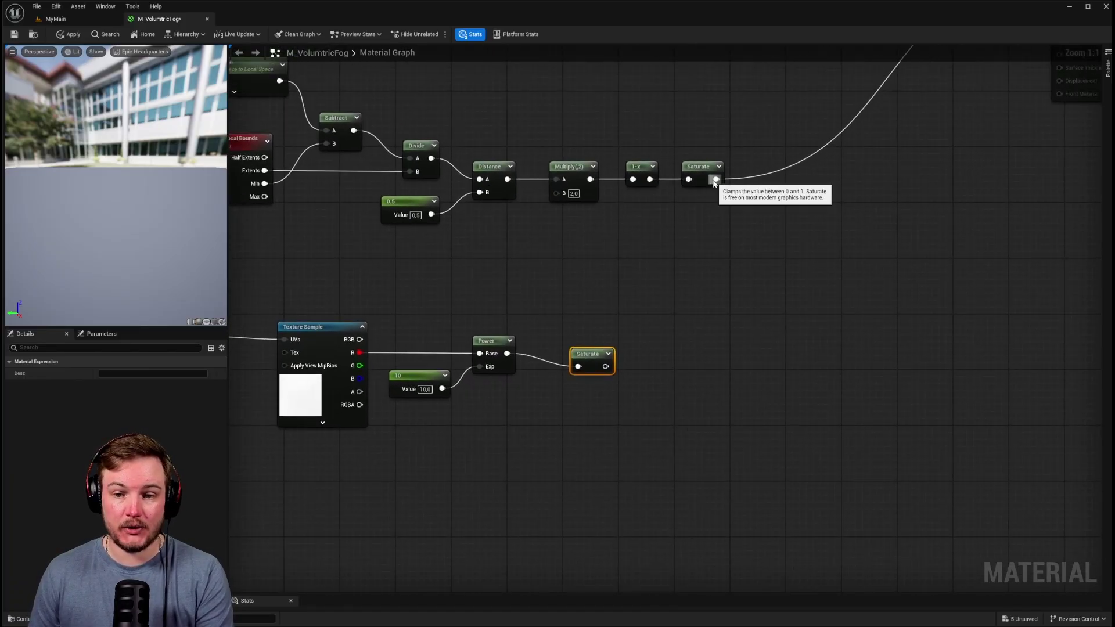
{"action": "left_click_drag", "start_coordinate": [716, 179], "coordinate": [805, 256]}
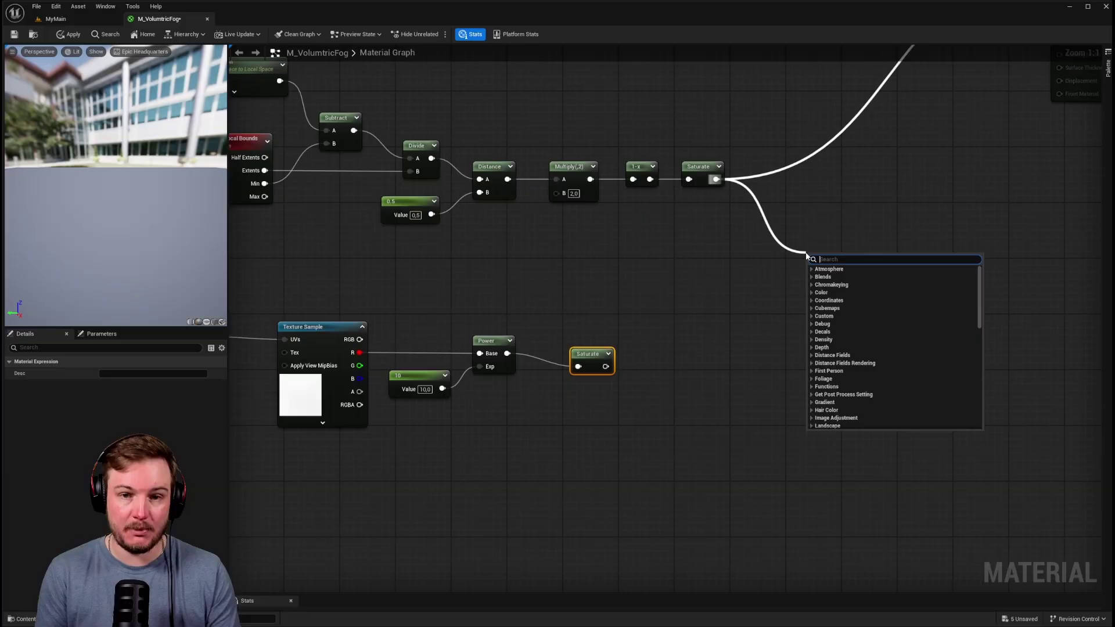
{"action": "type", "text": "mult"}
{"action": "key", "text": "Return"}
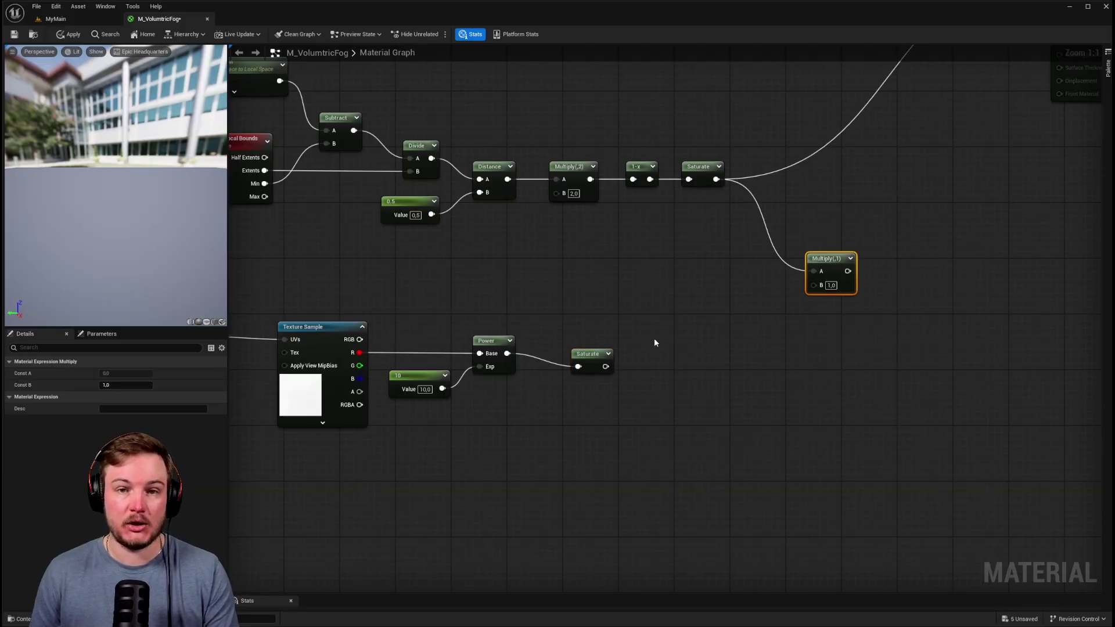
{"action": "left_click_drag", "start_coordinate": [591, 353], "coordinate": [813, 285]}
{"action": "right_click_drag", "start_coordinate": [927, 264], "coordinate": [738, 376]}
{"action": "left_click_drag", "start_coordinate": [650, 383], "coordinate": [869, 87]}
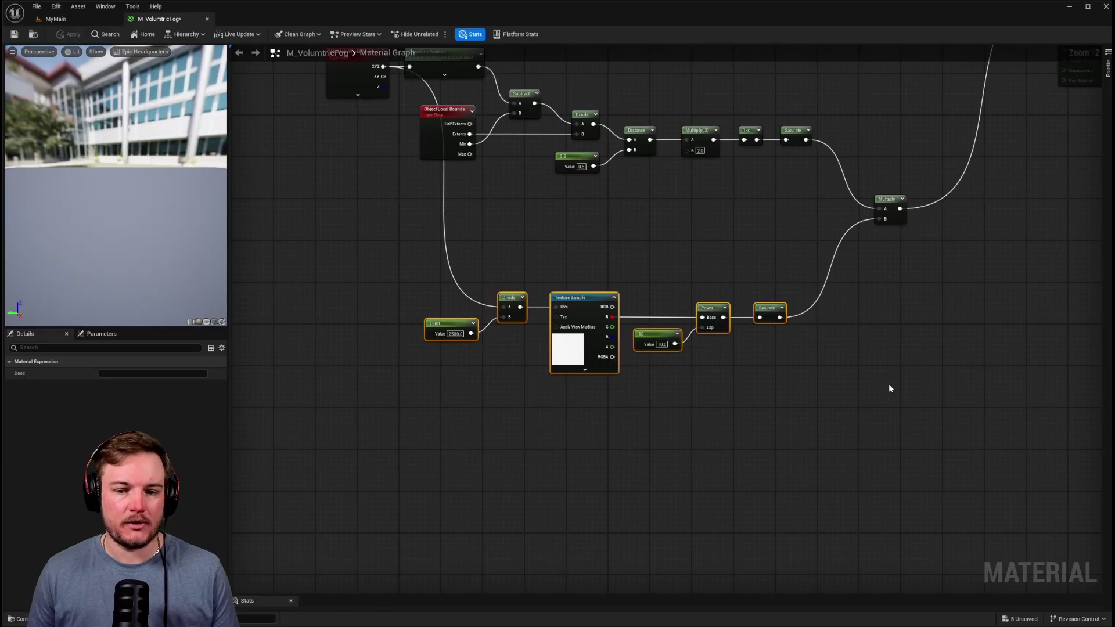
Step: Duplicate the whole noise chain, from the 2500 constant to Saturate, twice and stack the copies below the original
{"action": "right_click_drag", "start_coordinate": [890, 375], "coordinate": [891, 358]}
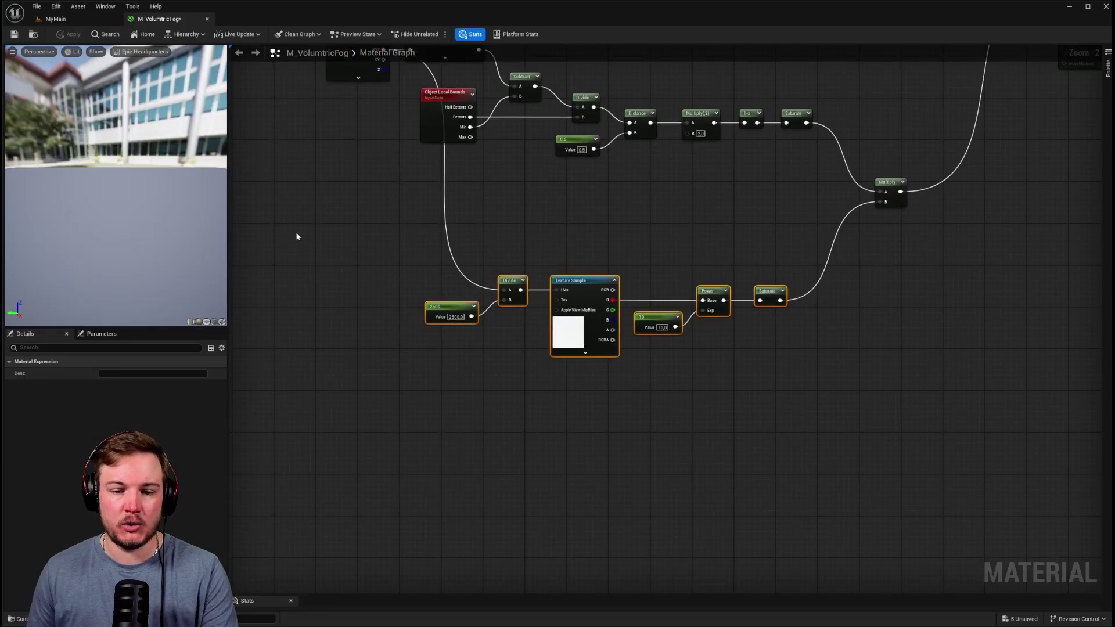
{"action": "right_click_drag", "start_coordinate": [353, 239], "coordinate": [418, 225]}
{"action": "left_click_drag", "start_coordinate": [389, 217], "coordinate": [888, 384]}
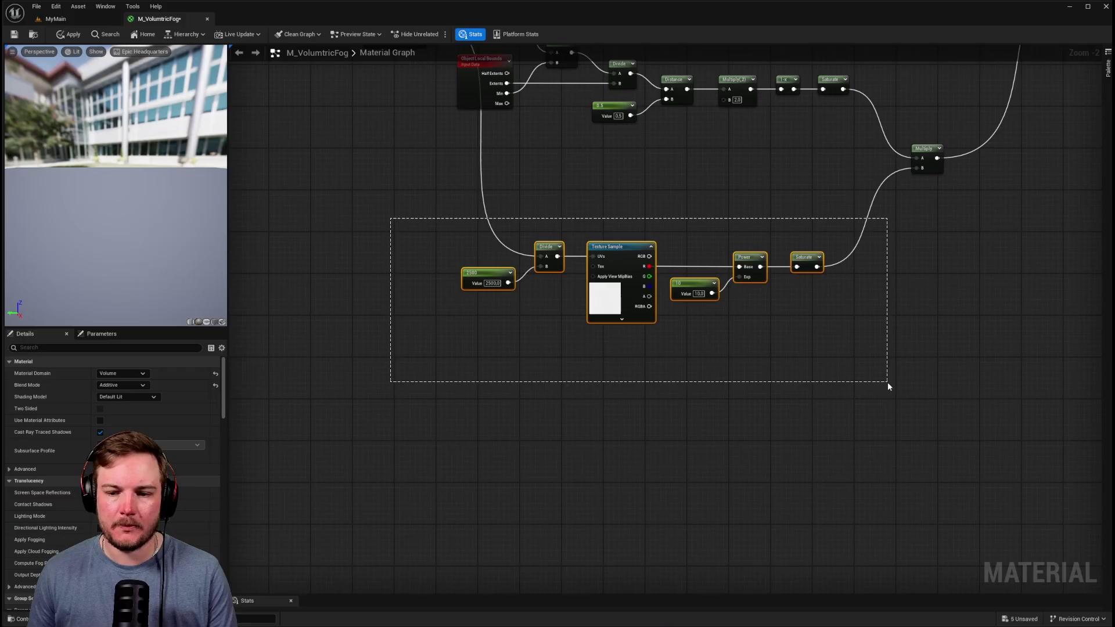
{"action": "key", "text": "ctrl+d"}
{"action": "left_click_drag", "start_coordinate": [709, 409], "coordinate": [632, 378]}
{"action": "right_click_drag", "start_coordinate": [653, 524], "coordinate": [674, 439]}
{"action": "key", "text": "ctrl+d"}
{"action": "left_click_drag", "start_coordinate": [675, 438], "coordinate": [655, 422]}
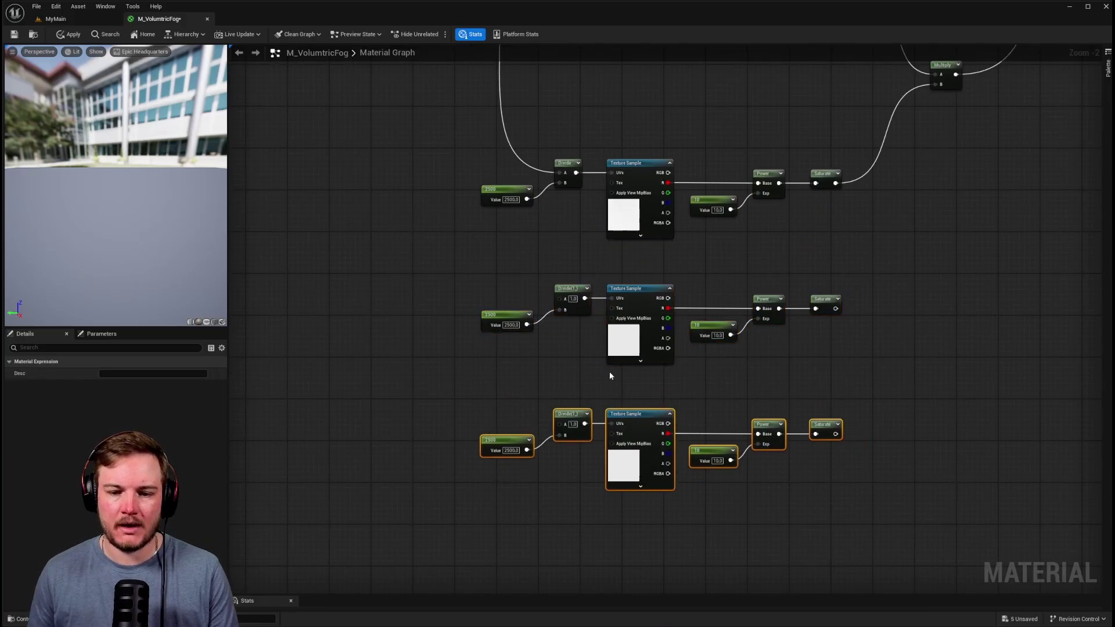
Step: Connect the Absolute World Position XYZ output to the A input of the Divide node in both duplicated noise chains
{"action": "right_click_drag", "start_coordinate": [608, 371], "coordinate": [607, 519]}
{"action": "left_click_drag", "start_coordinate": [446, 86], "coordinate": [569, 449]}
{"action": "scroll", "coordinate": [569, 449], "scroll_direction": "down", "scroll_amount": 1}
{"action": "right_click_drag", "start_coordinate": [569, 450], "coordinate": [554, 392]}
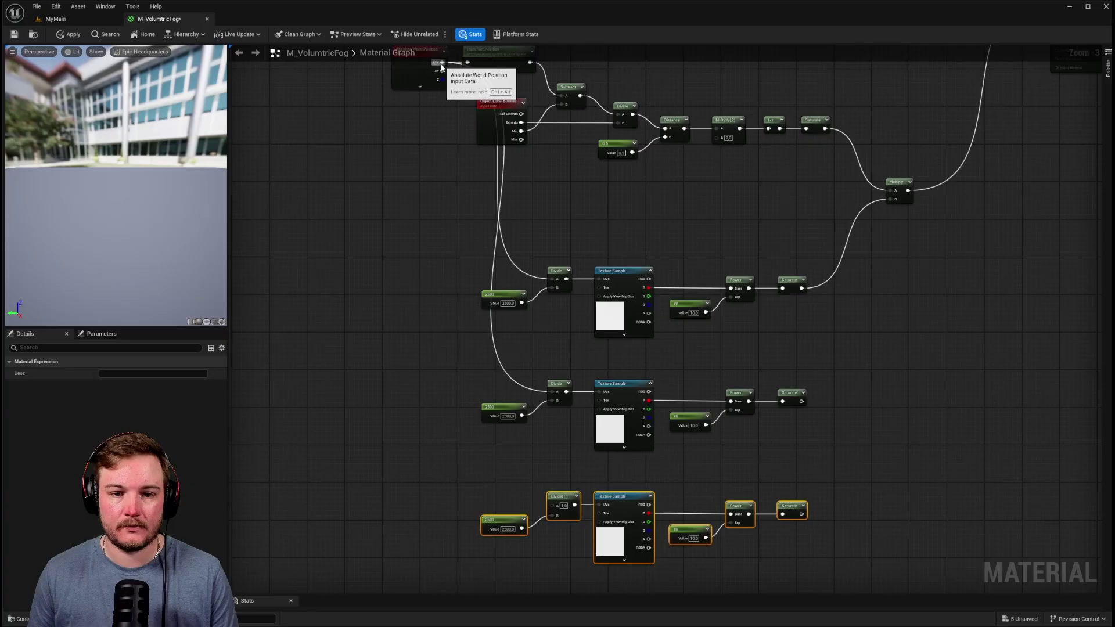
{"action": "left_click_drag", "start_coordinate": [441, 64], "coordinate": [552, 505]}
{"action": "right_click_drag", "start_coordinate": [785, 430], "coordinate": [765, 352]}
{"action": "left_click", "coordinate": [765, 353]}
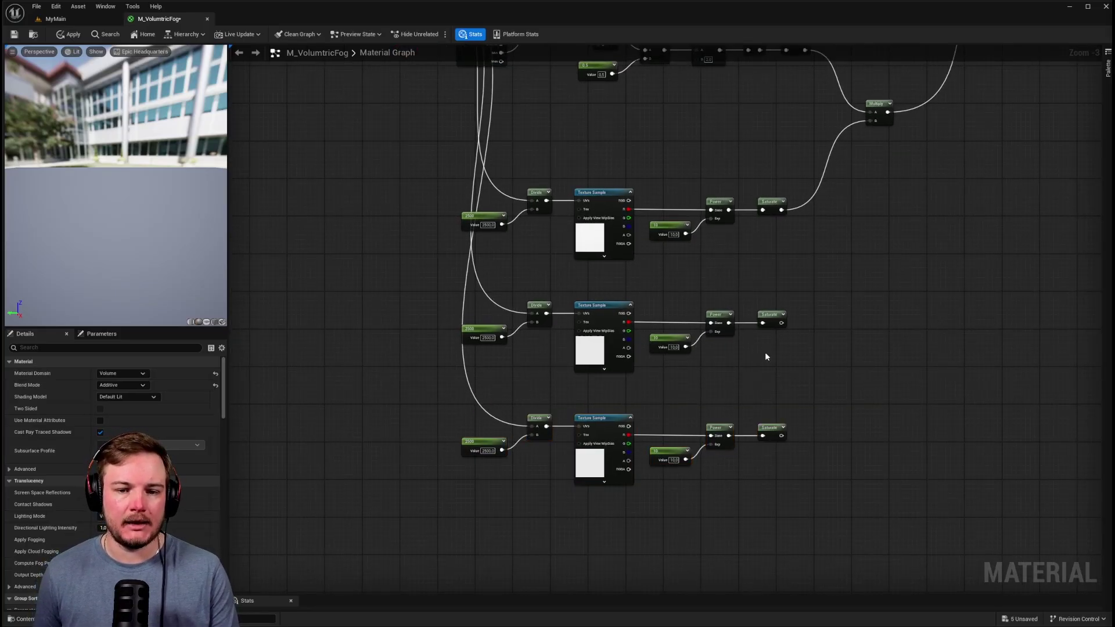
Step: Set the divisor constant to 1800 in the second noise chain and 1200 in the third
{"action": "scroll", "coordinate": [494, 358], "scroll_direction": "up", "scroll_amount": 3}
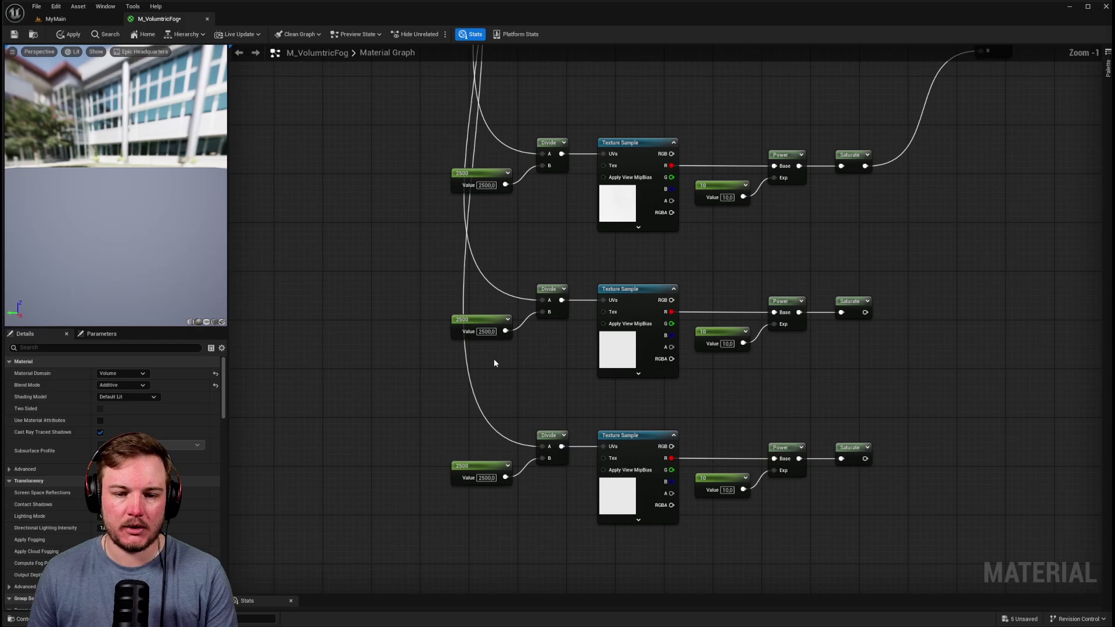
{"action": "left_click", "coordinate": [484, 326]}
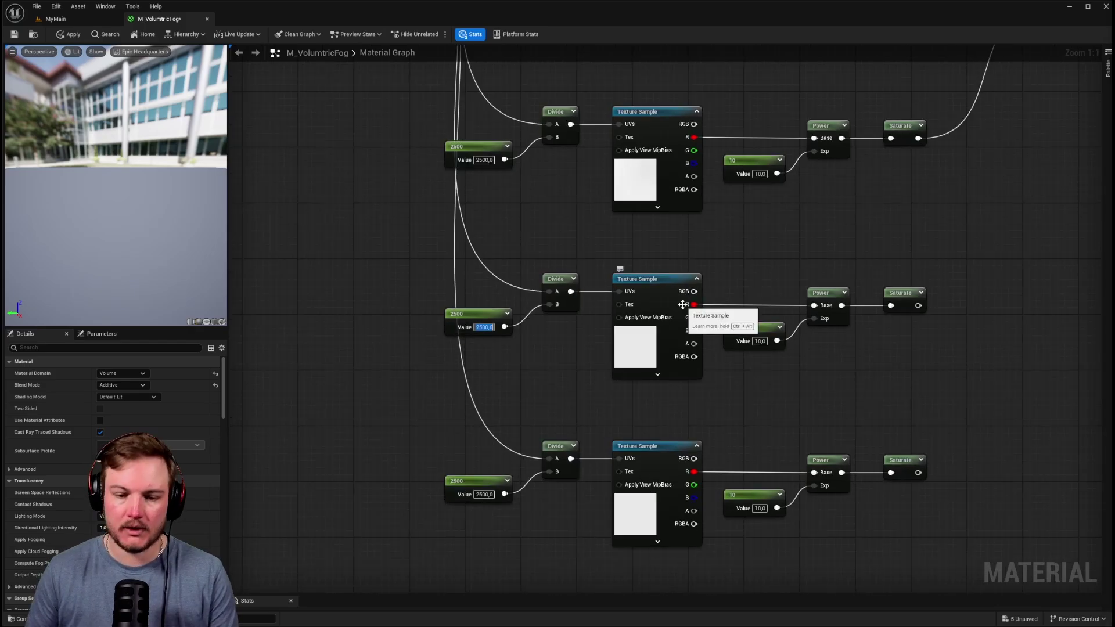
{"action": "type", "text": "1800"}
{"action": "key", "text": "Return"}
{"action": "left_click", "coordinate": [483, 494]}
{"action": "type", "text": "1200"}
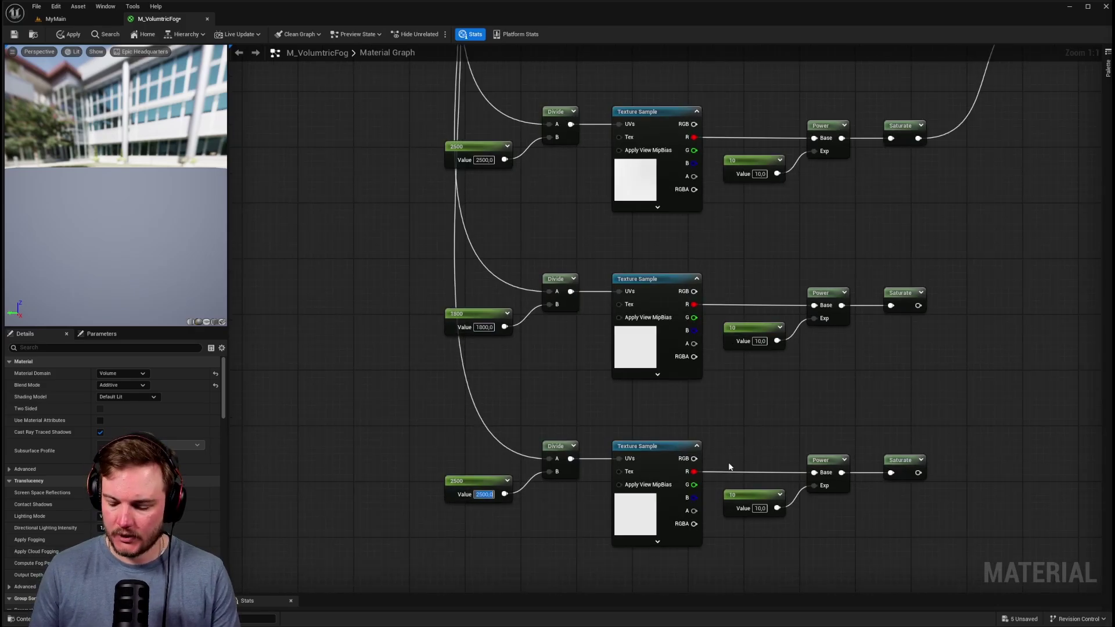
{"action": "key", "text": "Return"}
Step: Multiply the first and second noise chains' Saturate outputs in a new Multiply node placed between the two chains
{"action": "scroll", "coordinate": [736, 221], "scroll_direction": "down", "scroll_amount": 1}
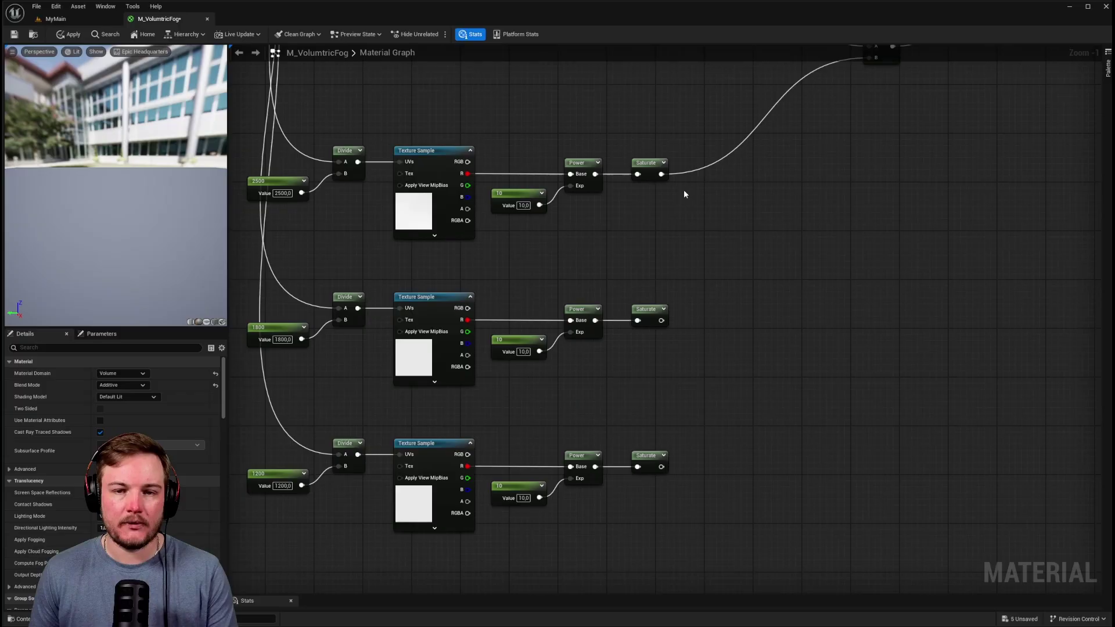
{"action": "left_click_drag", "start_coordinate": [661, 174], "coordinate": [794, 247]}
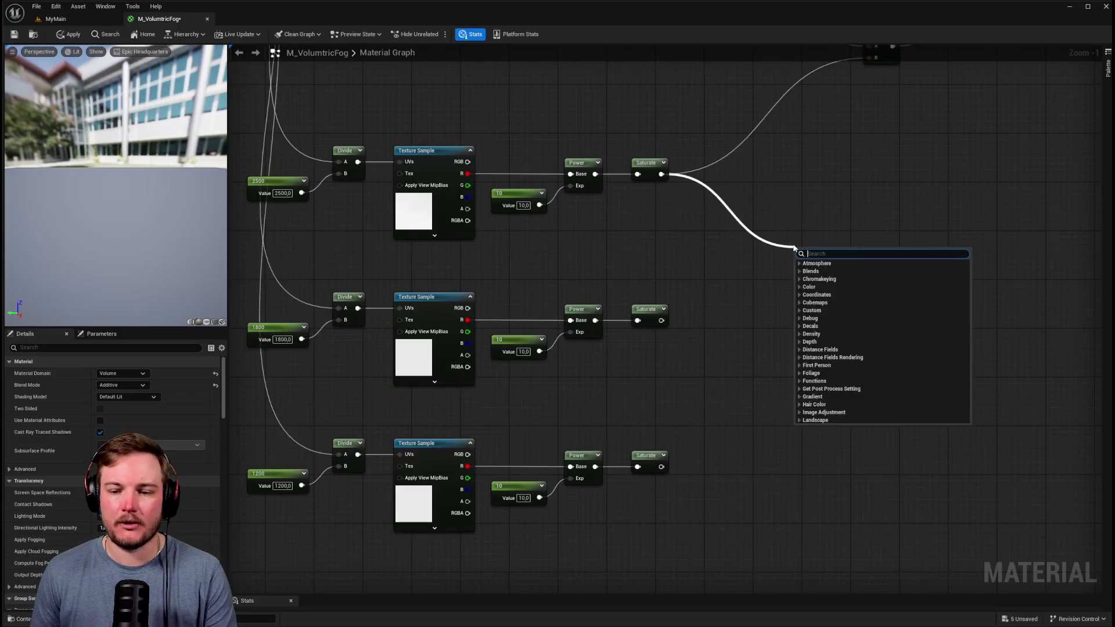
{"action": "type", "text": "mul"}
{"action": "key", "text": "Return"}
{"action": "left_click_drag", "start_coordinate": [661, 321], "coordinate": [799, 276]}
{"action": "left_click_drag", "start_coordinate": [810, 256], "coordinate": [762, 241]}
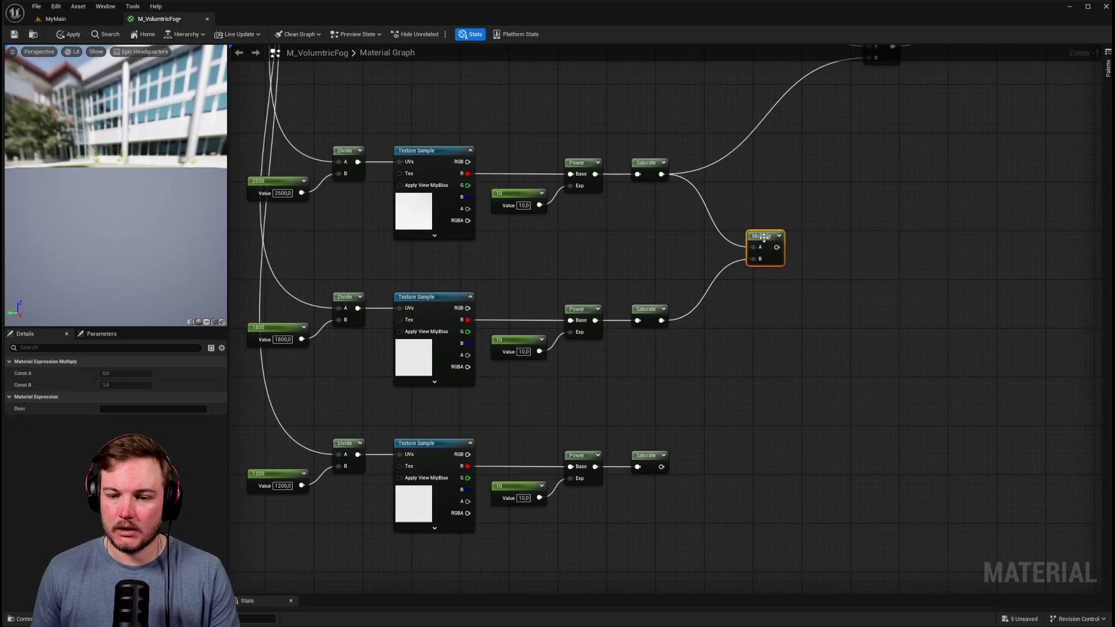
{"action": "left_click", "coordinate": [836, 329]}
Step: Multiply the combined noise by the third chain's Saturate output and connect the result to the B input of the Multiply node feeding Extinction
{"action": "left_click_drag", "start_coordinate": [776, 247], "coordinate": [661, 467]}
{"action": "right_click_drag", "start_coordinate": [888, 301], "coordinate": [694, 407]}
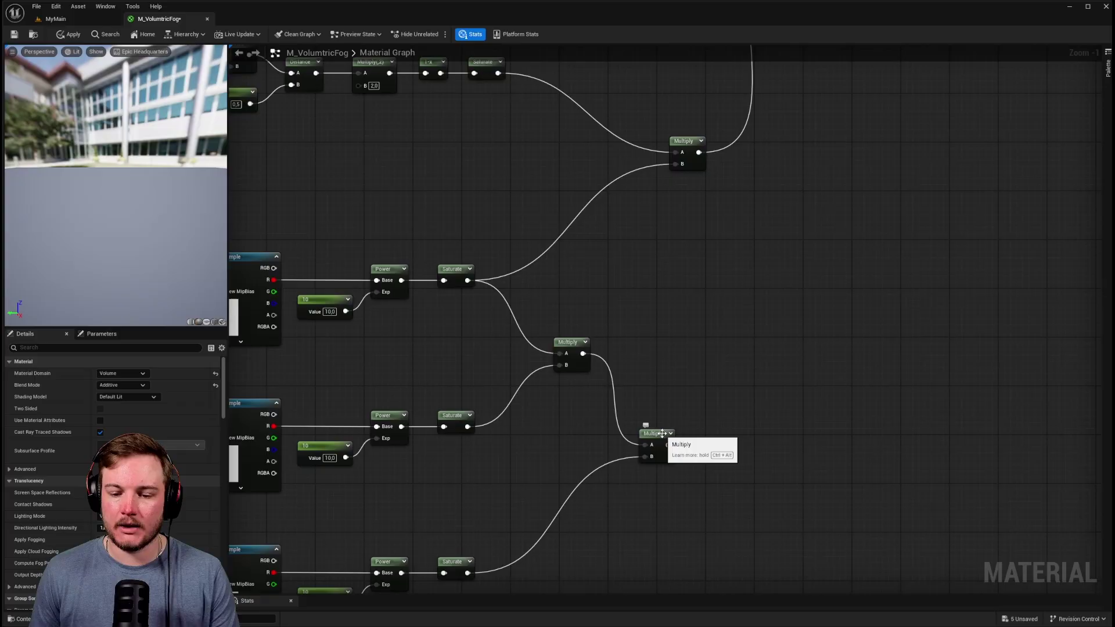
{"action": "left_click_drag", "start_coordinate": [664, 438], "coordinate": [676, 165]}
{"action": "right_click_drag", "start_coordinate": [684, 184], "coordinate": [741, 371]}
{"action": "left_click_drag", "start_coordinate": [715, 312], "coordinate": [659, 251]}
{"action": "right_click_drag", "start_coordinate": [561, 288], "coordinate": [737, 261]}
{"action": "right_click_drag", "start_coordinate": [761, 309], "coordinate": [791, 91]}
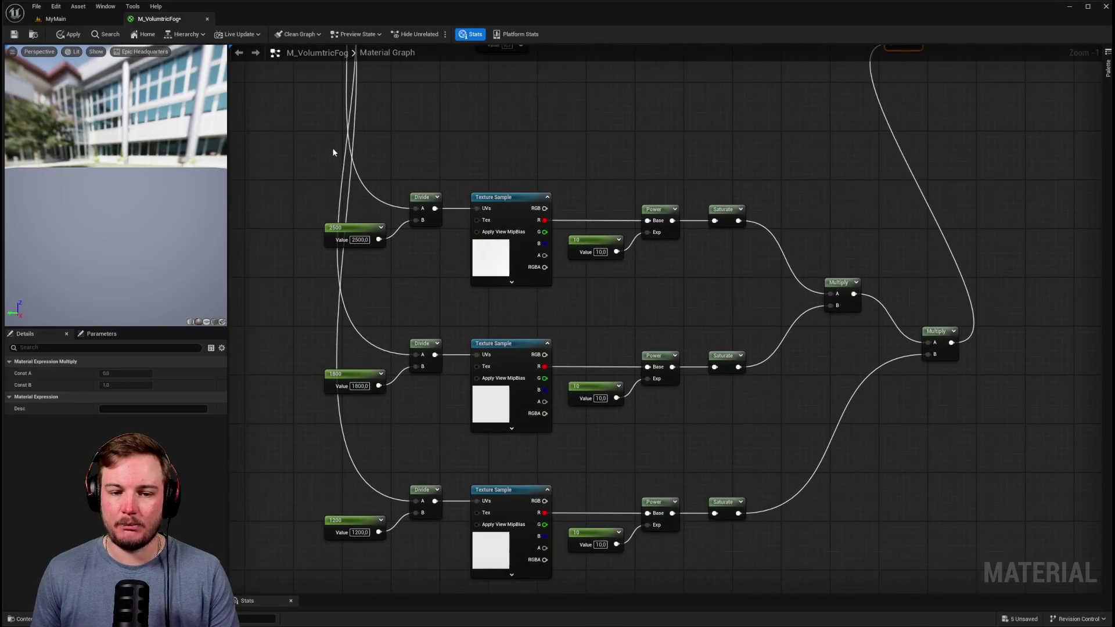
{"action": "left_click_drag", "start_coordinate": [309, 156], "coordinate": [982, 567]}
{"action": "right_click_drag", "start_coordinate": [971, 61], "coordinate": [796, 392]}
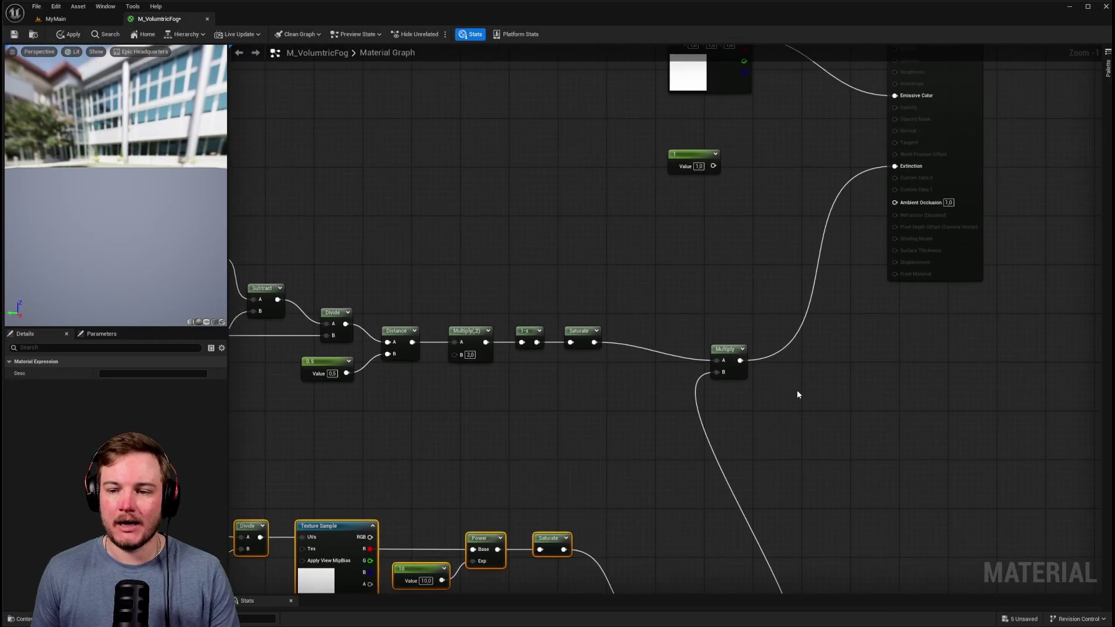
Step: Delete the unused Constant node with the value 1 below the white colour constant
{"action": "right_click_drag", "start_coordinate": [842, 212], "coordinate": [773, 259]}
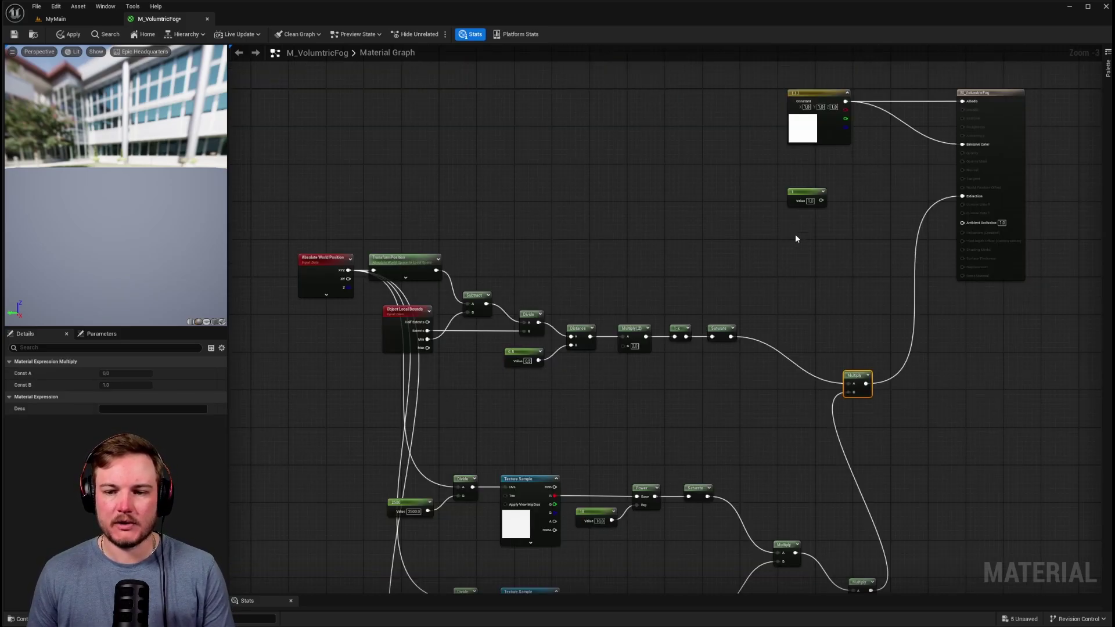
{"action": "left_click_drag", "start_coordinate": [754, 162], "coordinate": [830, 225]}
{"action": "key", "text": "Delete"}
{"action": "right_click_drag", "start_coordinate": [830, 225], "coordinate": [702, 342]}
{"action": "scroll", "coordinate": [720, 296], "scroll_direction": "up", "scroll_amount": 3}
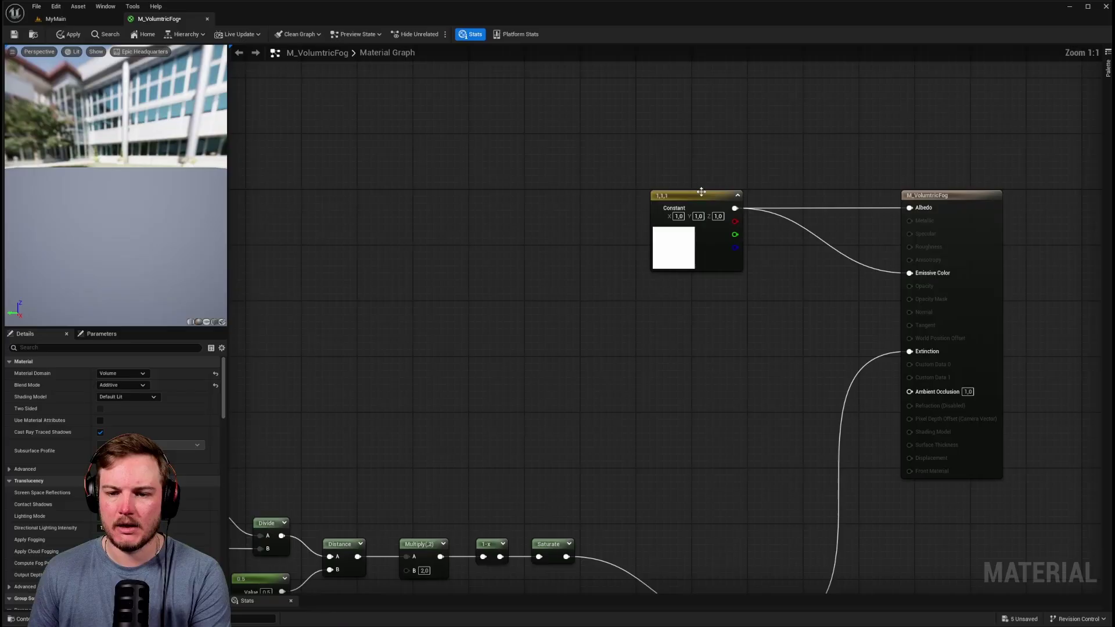
Step: Convert the white colour constant feeding Albedo and Emissive Color into a parameter named FogColor
{"action": "right_click", "coordinate": [701, 194]}
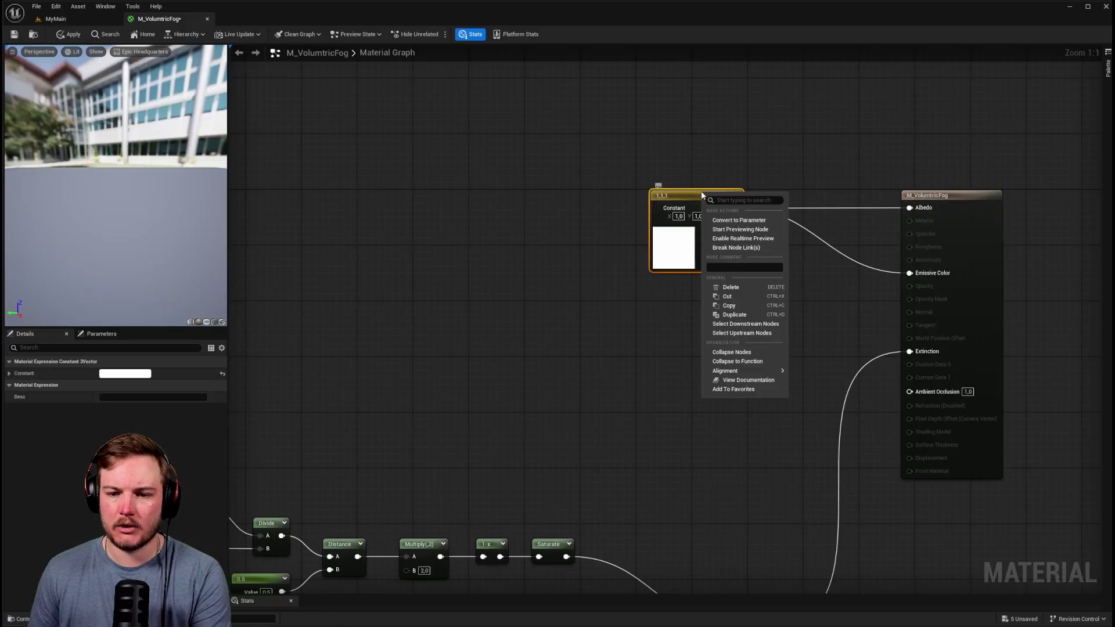
{"action": "left_click", "coordinate": [731, 222]}
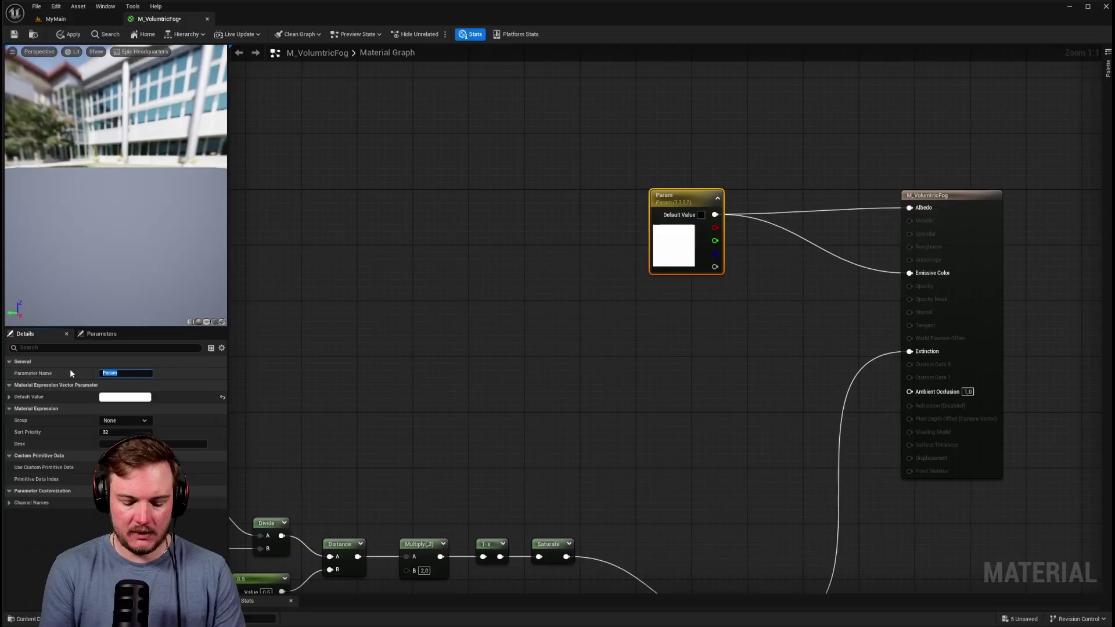
{"action": "type", "text": "FogColo"}
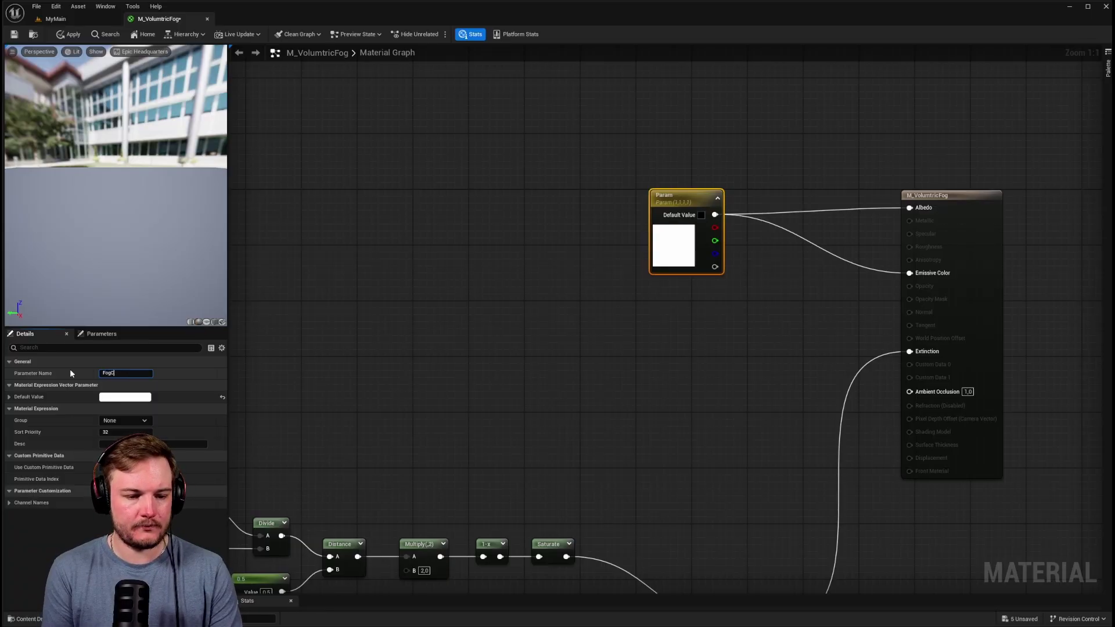
{"action": "type", "text": "r"}
{"action": "key", "text": "Return"}
Step: Convert the 2500 divisor constant in the first noise chain into a parameter named Large Detail Tiling
{"action": "right_click_drag", "start_coordinate": [368, 411], "coordinate": [712, 46]}
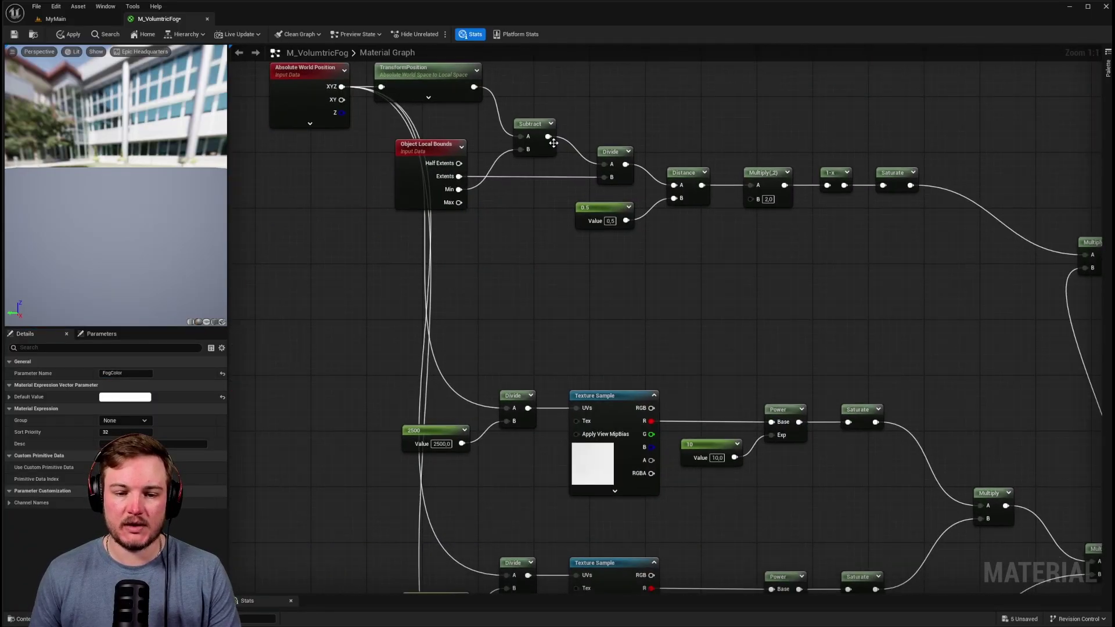
{"action": "right_click_drag", "start_coordinate": [513, 209], "coordinate": [507, 206]}
{"action": "right_click_drag", "start_coordinate": [381, 393], "coordinate": [411, 176]}
{"action": "right_click_drag", "start_coordinate": [377, 253], "coordinate": [398, 179]}
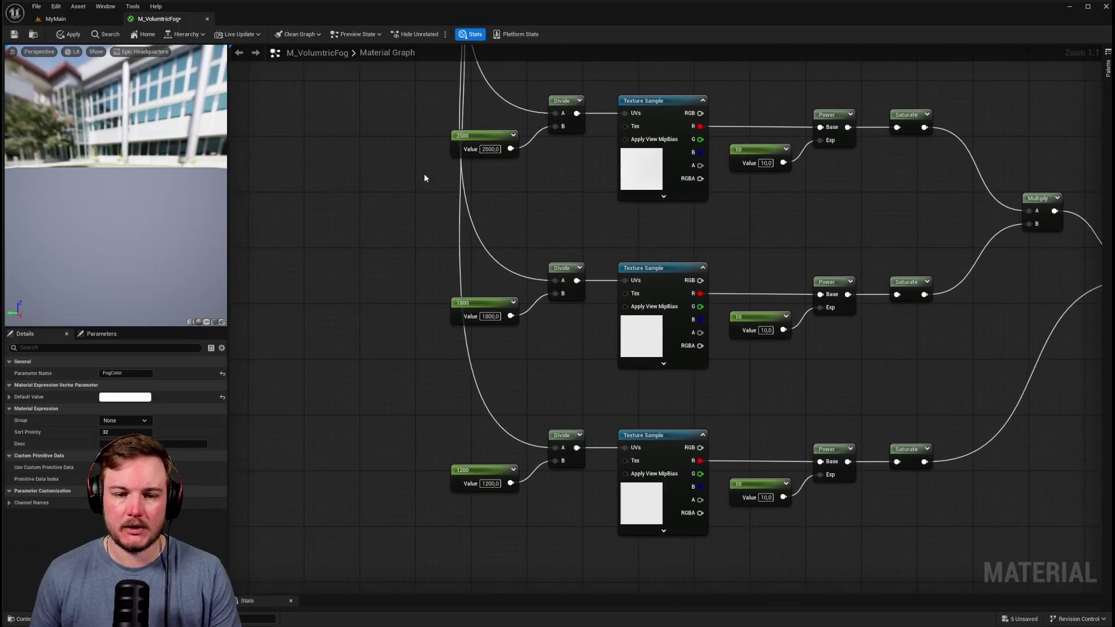
{"action": "right_click", "coordinate": [472, 135]}
{"action": "left_click", "coordinate": [496, 165]}
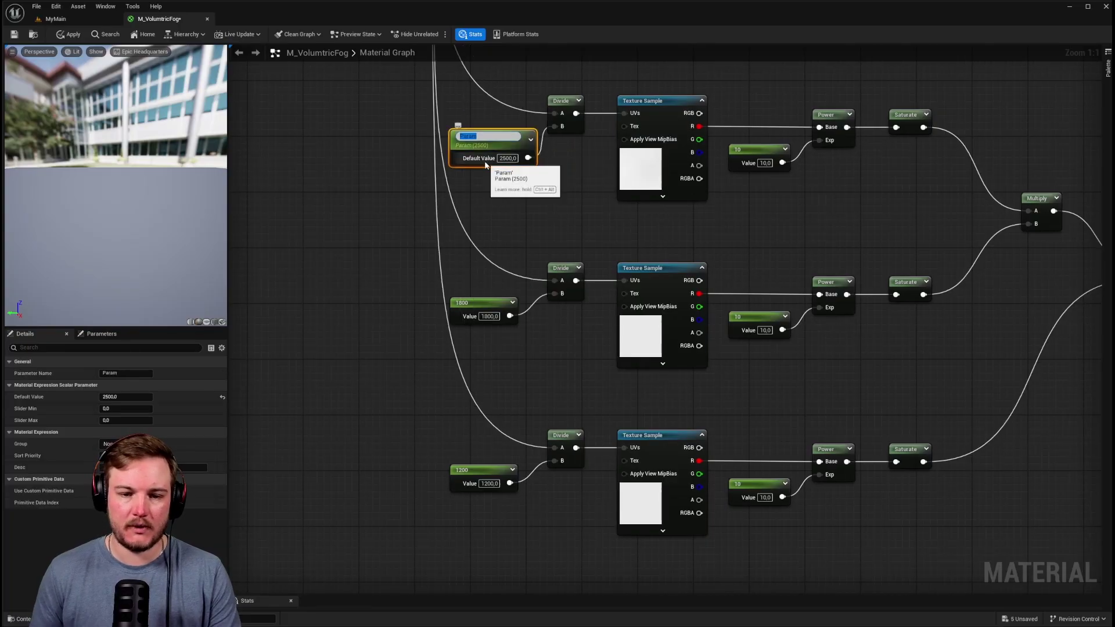
{"action": "type", "text": "Large Detai"}
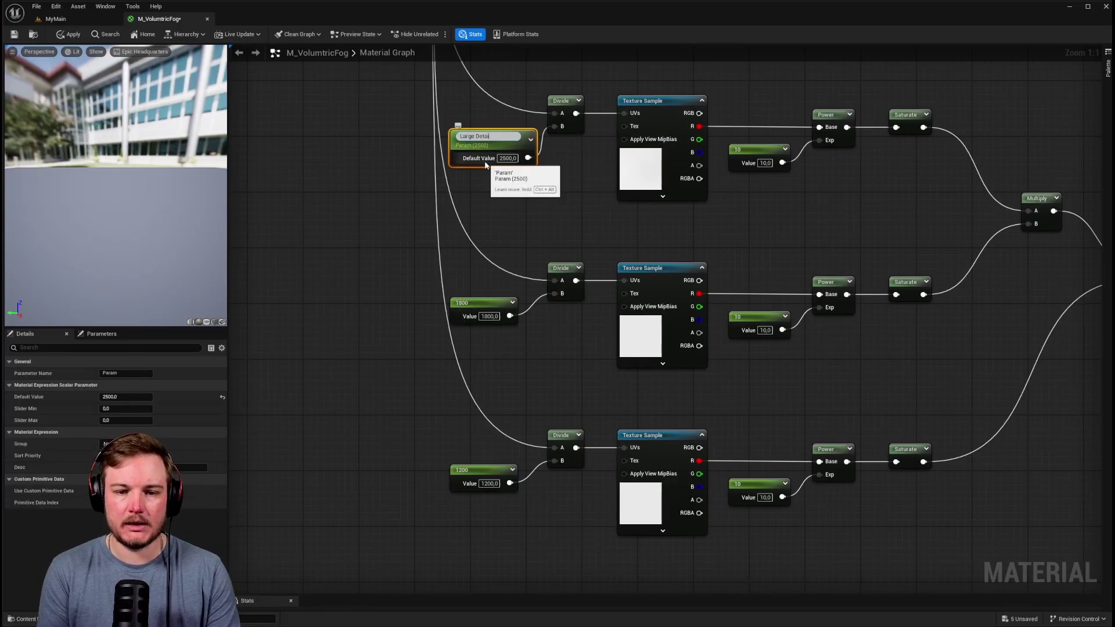
{"action": "type", "text": "l Tiling"}
{"action": "key", "text": "Return"}
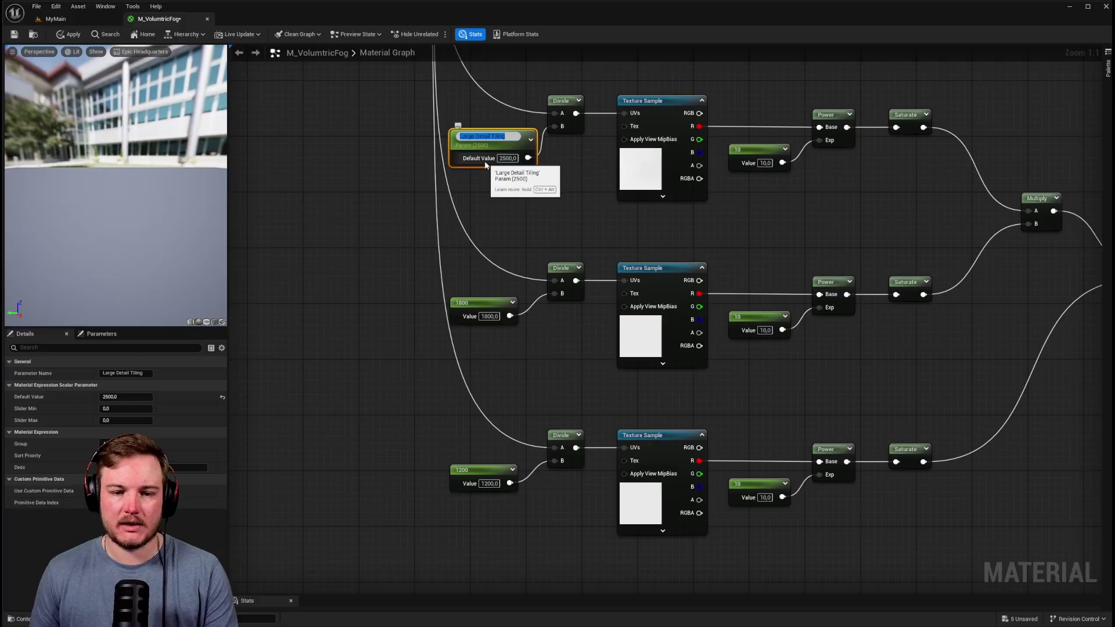
Step: Convert the 1800 divisor constant in the second noise chain into a parameter named Medium Detail Tiling
{"action": "left_click", "coordinate": [483, 307]}
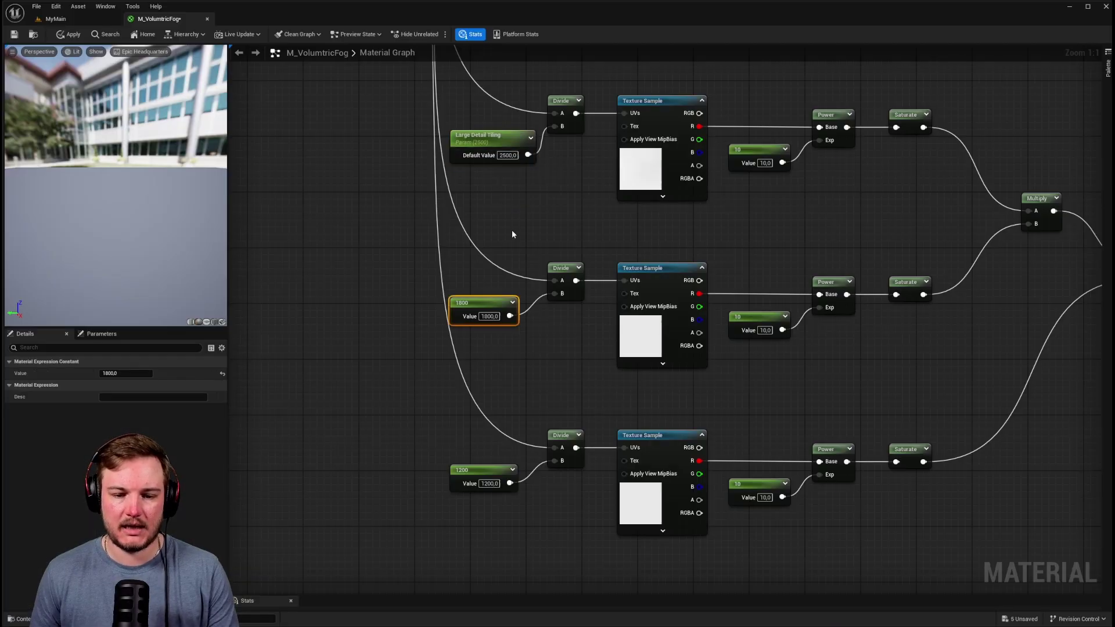
{"action": "right_click", "coordinate": [475, 310]}
{"action": "left_click", "coordinate": [511, 331]}
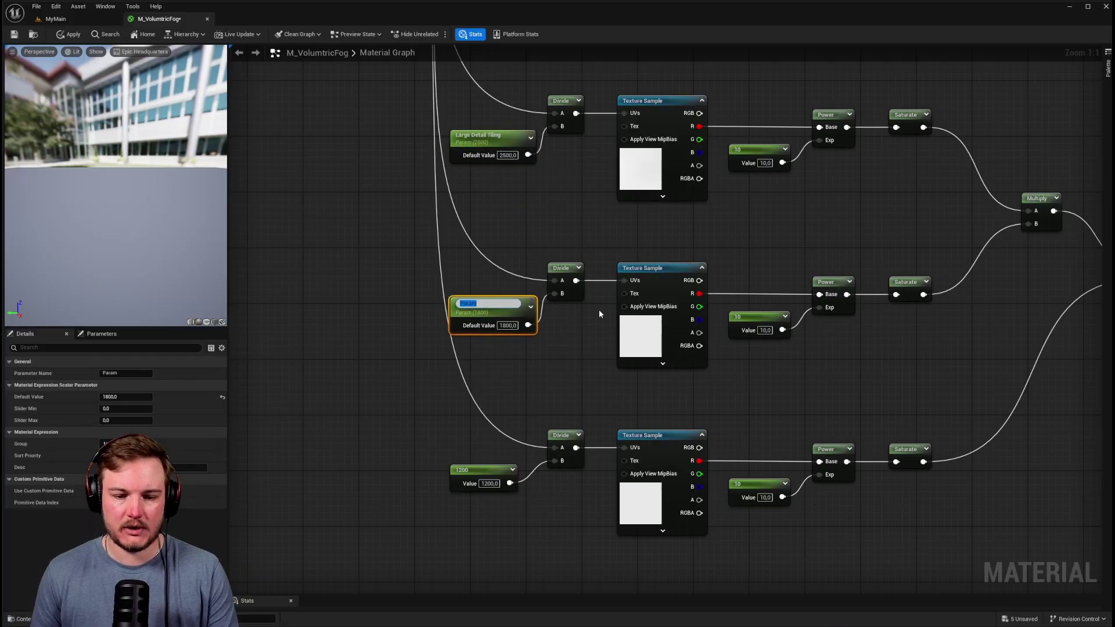
{"action": "type", "text": "Large Detail Tiling"}
{"action": "key", "text": "ctrl+shift+Right"}
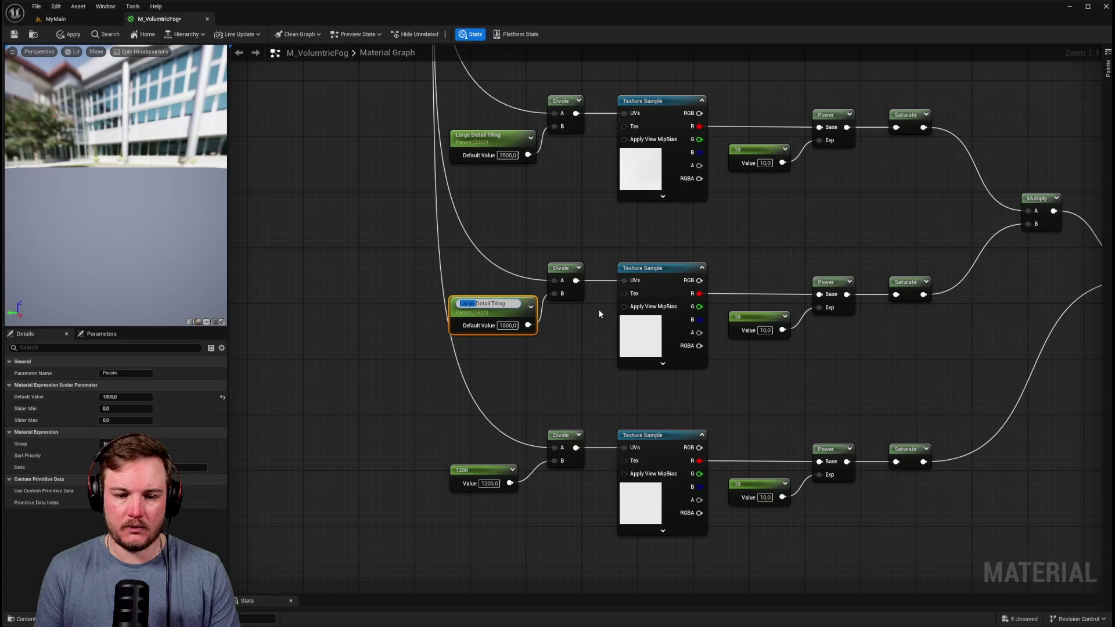
{"action": "type", "text": "Medi"}
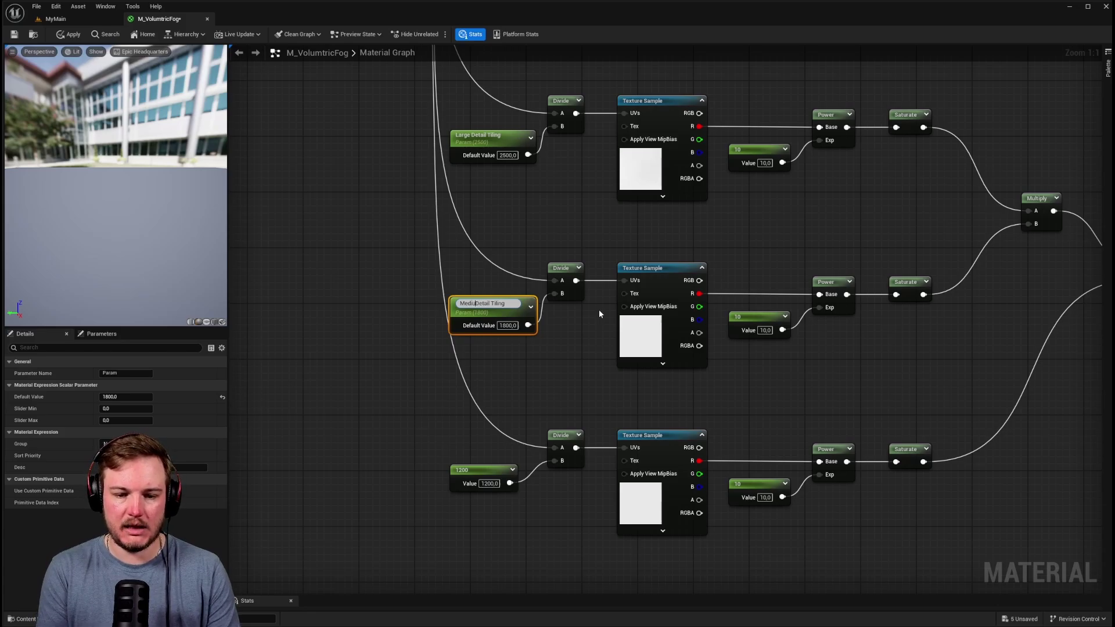
{"action": "type", "text": "um"}
{"action": "key", "text": "Return"}
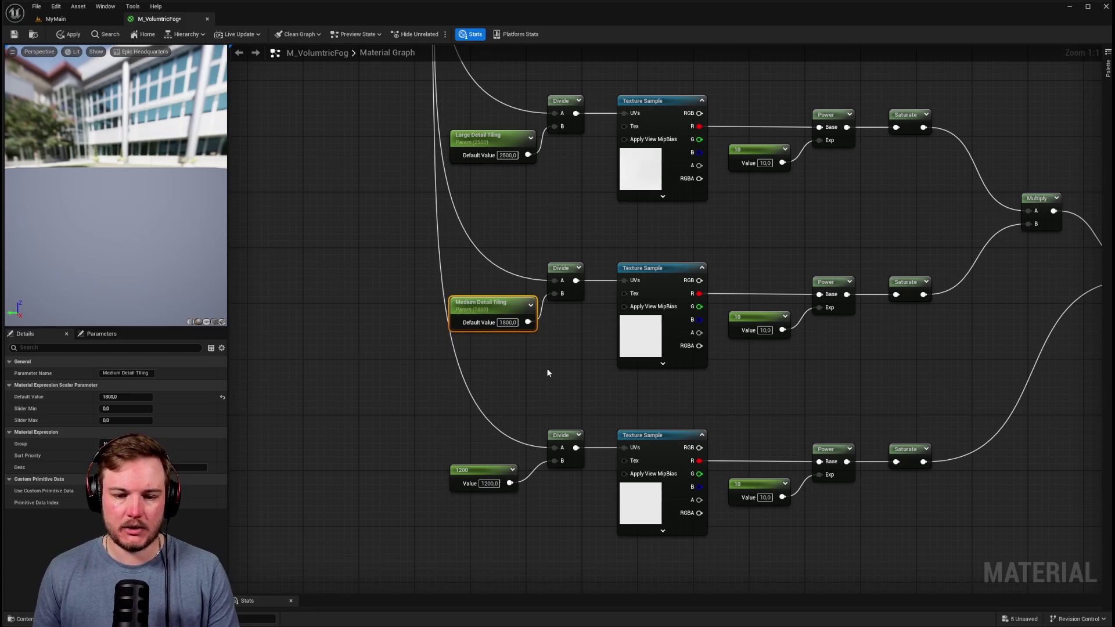
Step: Convert the 1200 divisor constant in the third noise chain into a parameter named Small Detail Tiling
{"action": "right_click_drag", "start_coordinate": [497, 406], "coordinate": [521, 320]}
{"action": "right_click", "coordinate": [504, 389]}
{"action": "left_click", "coordinate": [538, 413]}
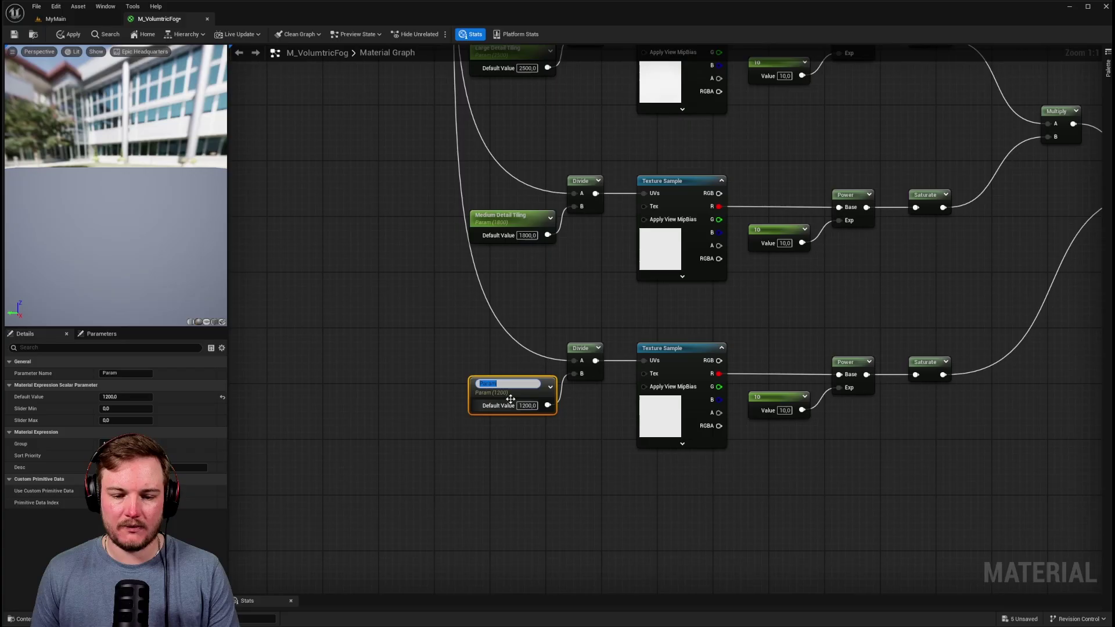
{"action": "type", "text": "Large Detail Tiling"}
{"action": "key", "text": "BackSpace"}
{"action": "key", "text": "BackSpace"}
{"action": "key", "text": "BackSpace"}
{"action": "key", "text": "BackSpace"}
{"action": "key", "text": "BackSpace"}
{"action": "type", "text": "Small"}
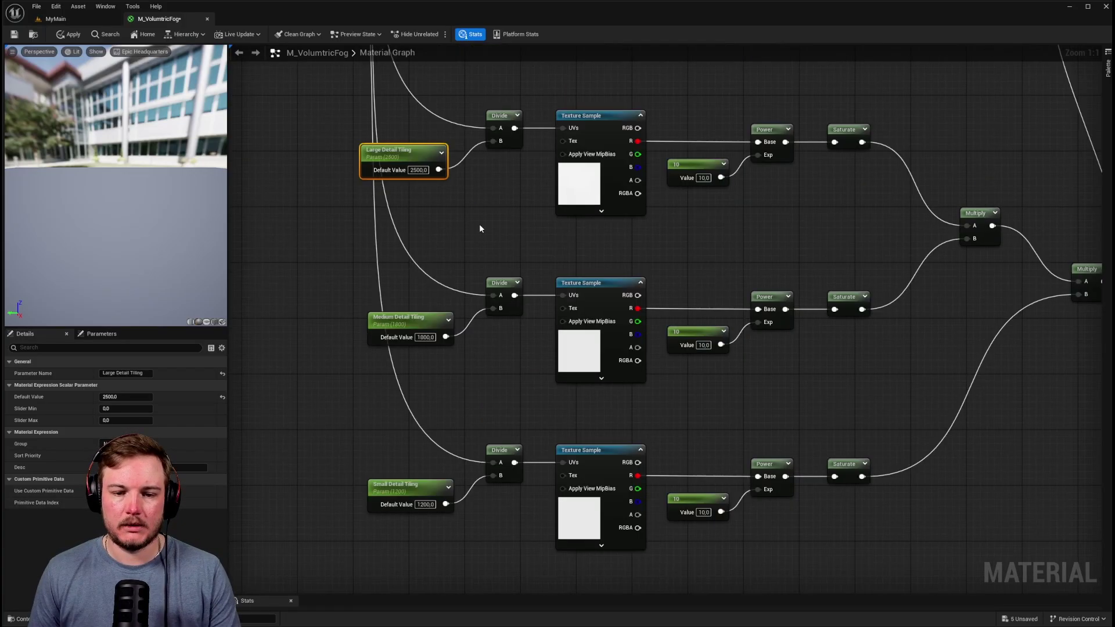
Step: Convert the three exponent constants feeding the Power nodes of the noise chains into parameters together
{"action": "right_click_drag", "start_coordinate": [691, 165], "coordinate": [532, 147]}
{"action": "right_click", "coordinate": [532, 148]}
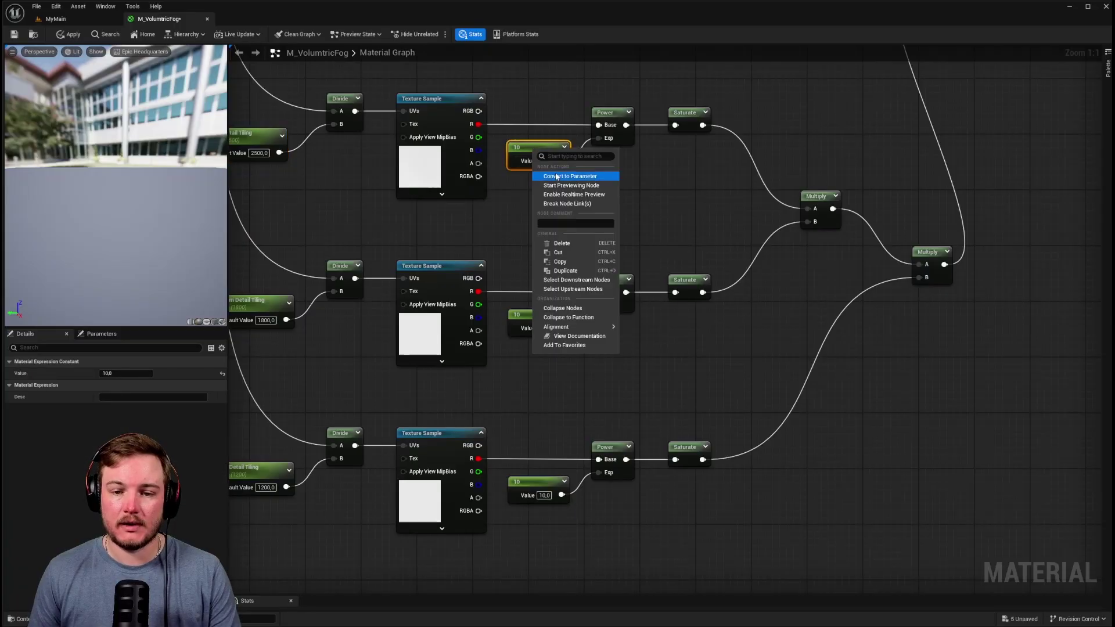
{"action": "left_click", "coordinate": [503, 137]}
{"action": "left_click_drag", "start_coordinate": [503, 139], "coordinate": [552, 506]}
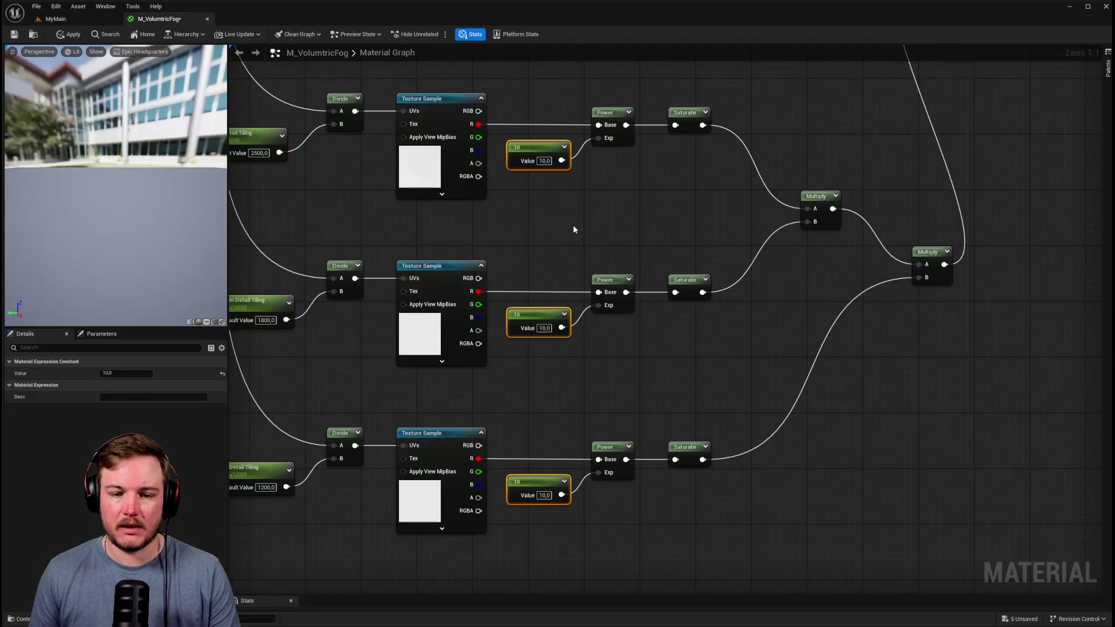
{"action": "right_click", "coordinate": [545, 152]}
{"action": "left_click", "coordinate": [560, 178]}
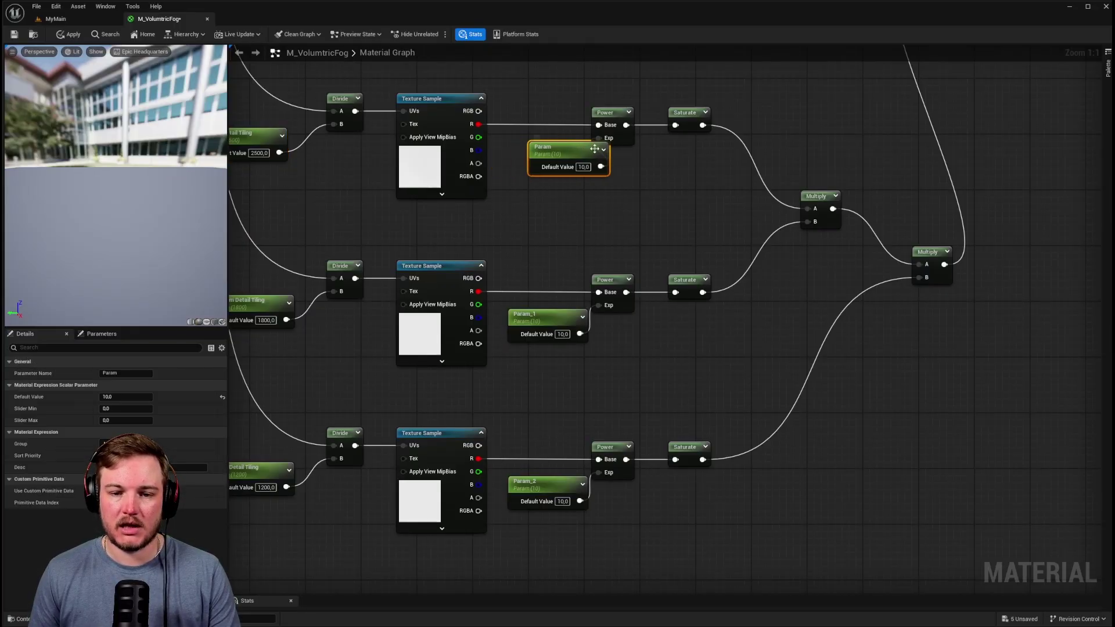
Step: Rename the first noise chain's exponent parameter Large Power and the second chain's Medium Power
{"action": "double_click", "coordinate": [551, 153]}
{"action": "type", "text": "Large P"}
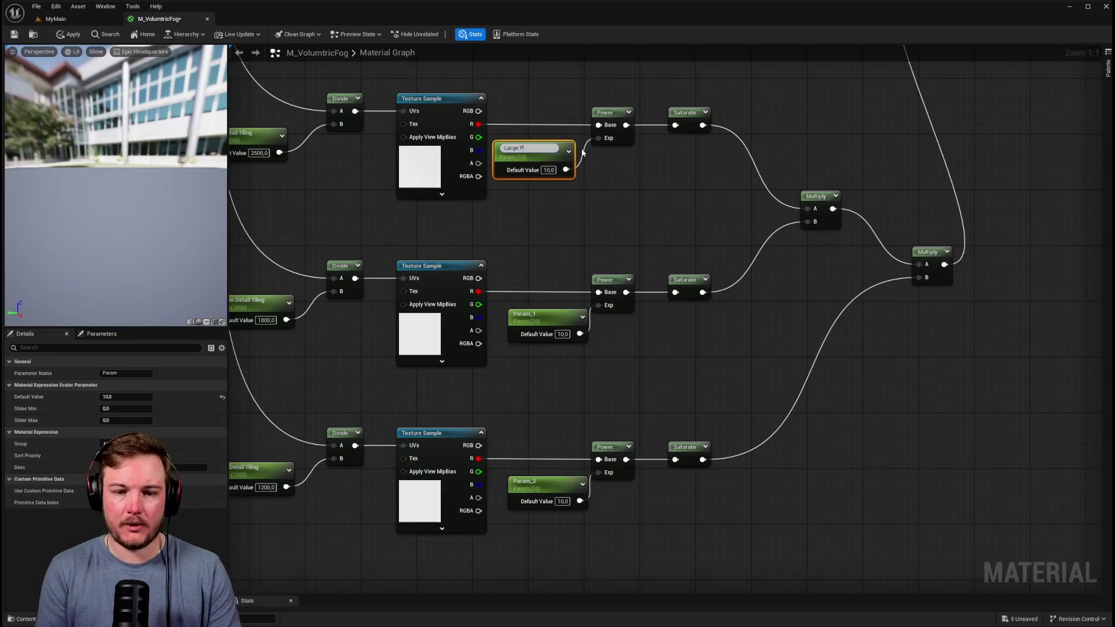
{"action": "type", "text": "ower"}
{"action": "key", "text": "Return"}
{"action": "double_click", "coordinate": [525, 313]}
{"action": "type", "text": "Medium Power"}
{"action": "key", "text": "Return"}
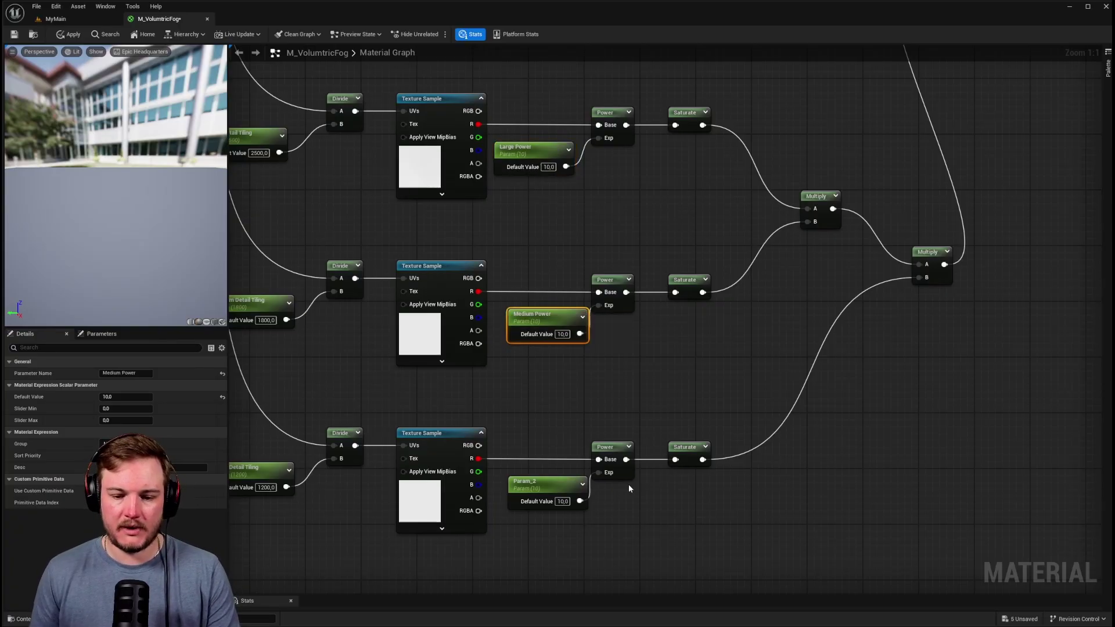
Step: Rename the third noise chain's exponent parameter Small Power
{"action": "left_click", "coordinate": [556, 488]}
{"action": "double_click", "coordinate": [556, 486]}
{"action": "type", "text": "Small"}
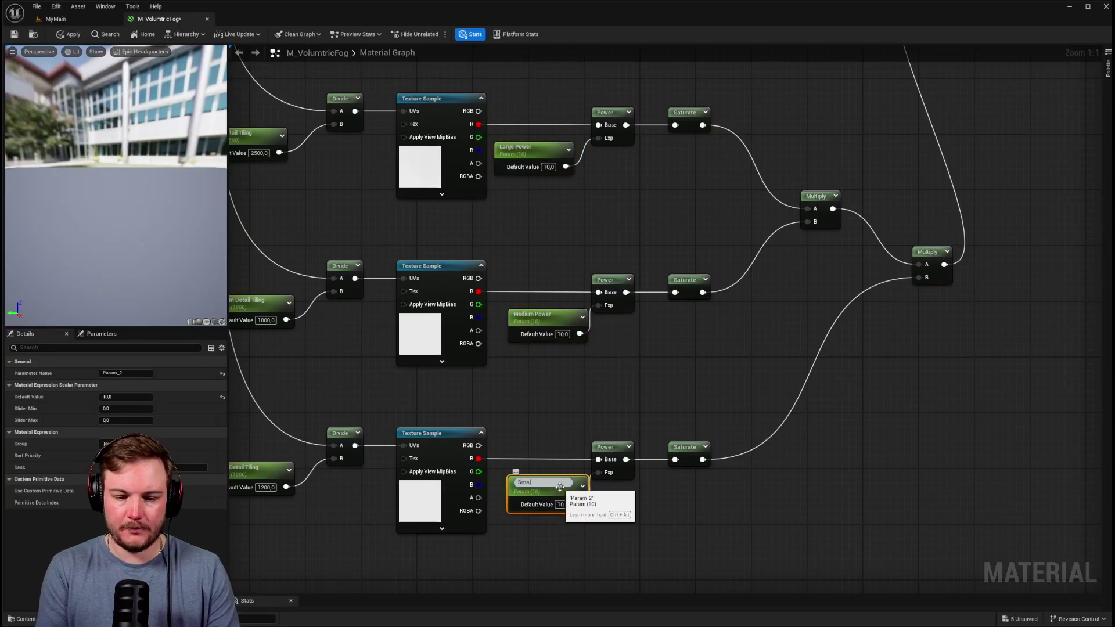
{"action": "type", "text": "Power"}
{"action": "key", "text": "Return"}
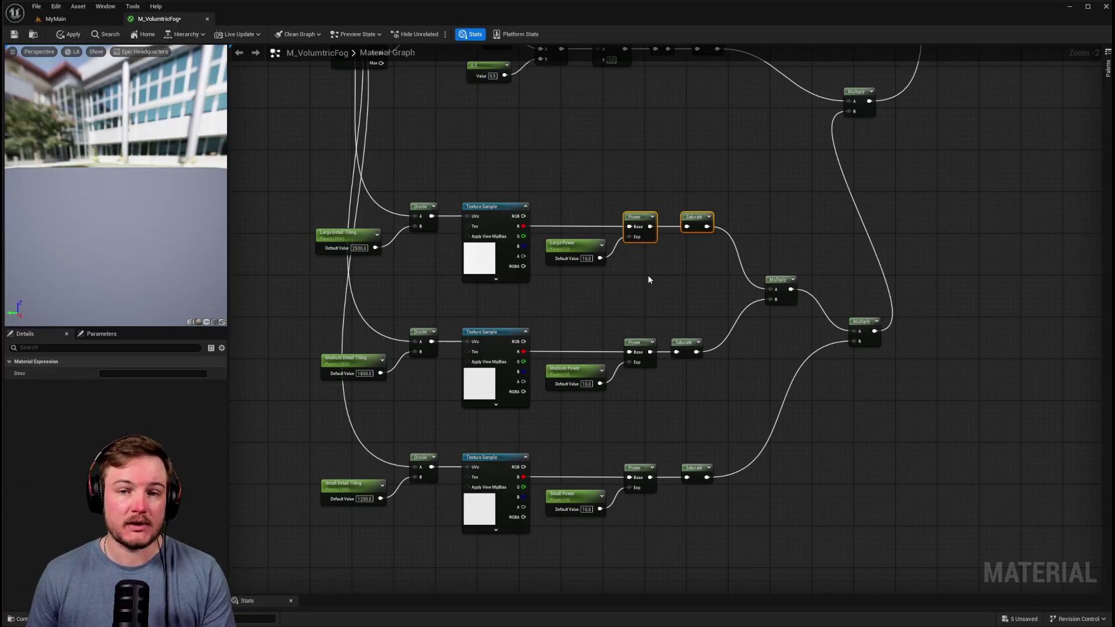
{"action": "left_click", "coordinate": [648, 279]}
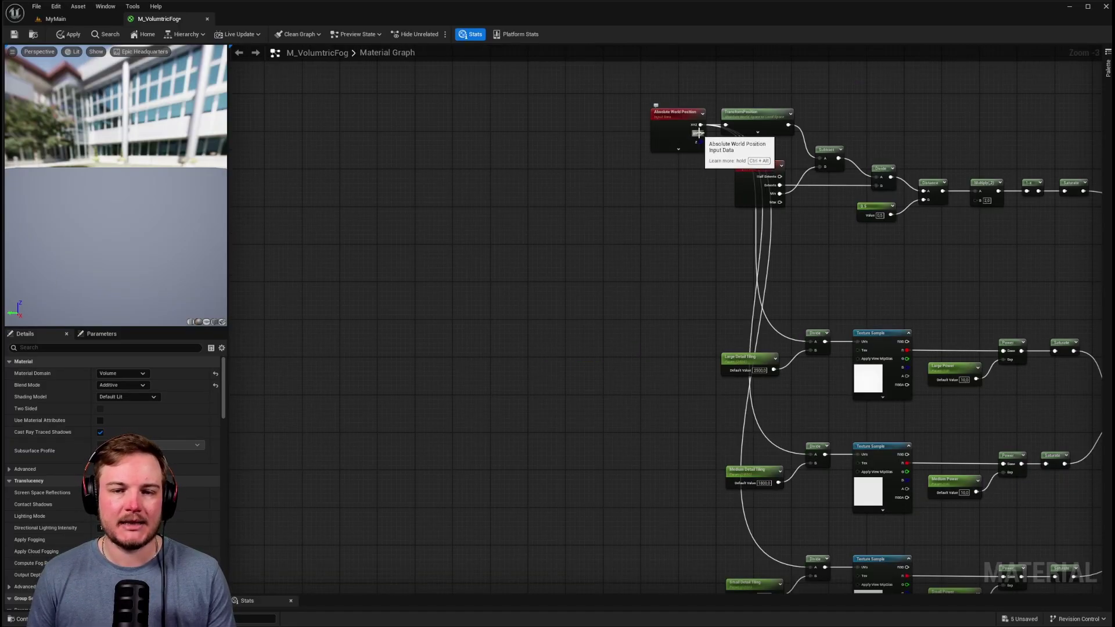
Step: Add a Panner node in the empty area before the noise chains, fed by Absolute World Position's XY output
{"action": "left_click_drag", "start_coordinate": [700, 133], "coordinate": [524, 329]}
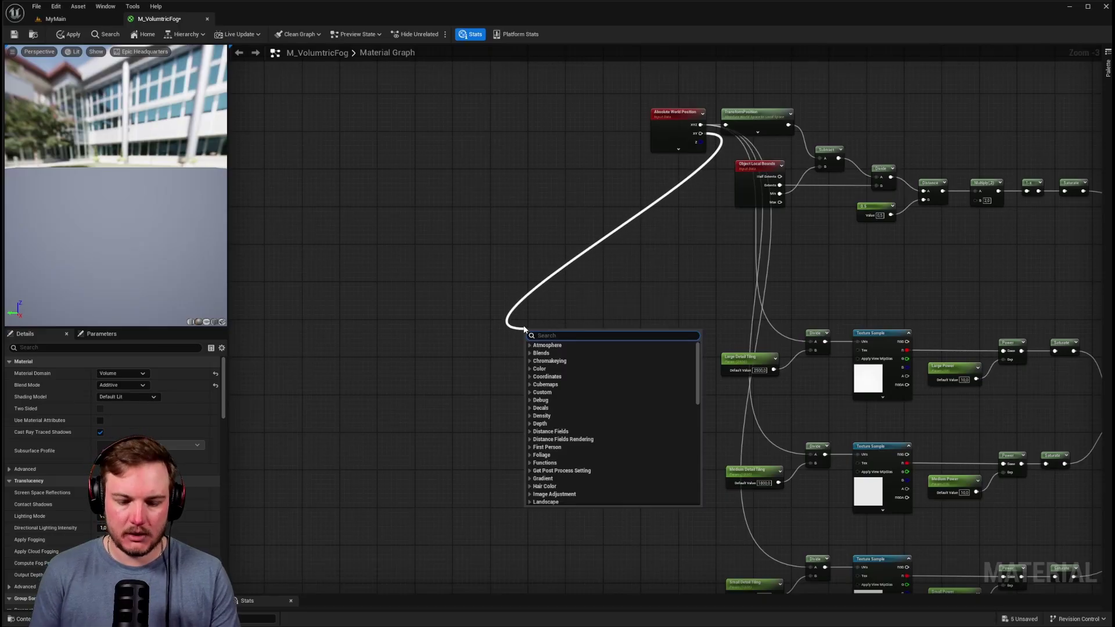
{"action": "type", "text": "panner"}
{"action": "key", "text": "Return"}
Step: Add a scalar parameter named SpeedInX before the Panner and set its default value to 50
{"action": "scroll", "coordinate": [522, 332], "scroll_direction": "up", "scroll_amount": 3}
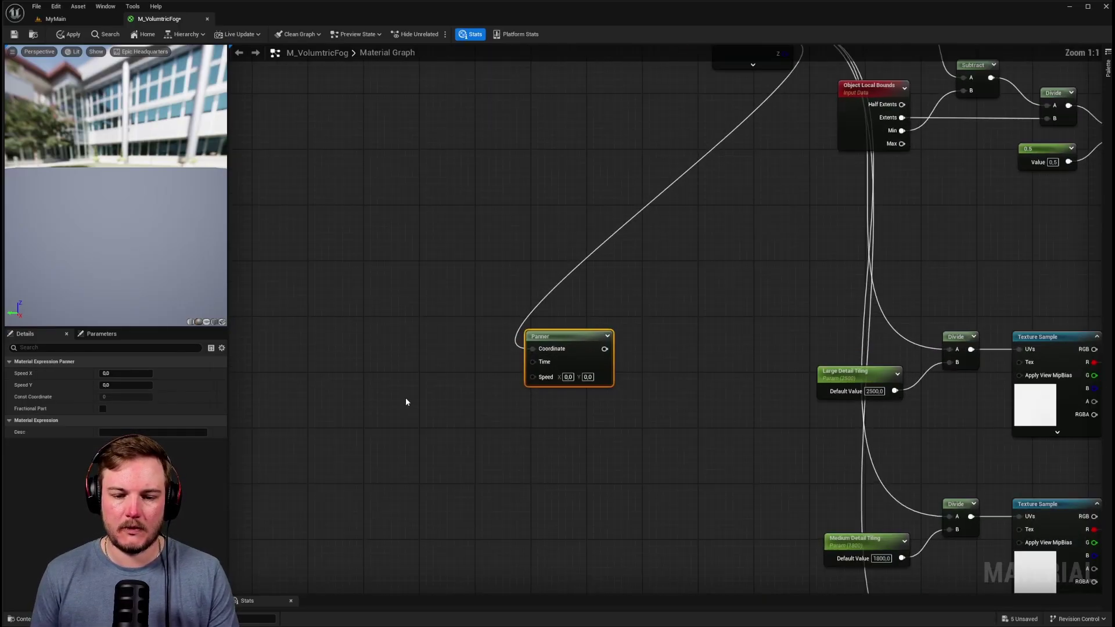
{"action": "right_click_drag", "start_coordinate": [405, 397], "coordinate": [496, 368]}
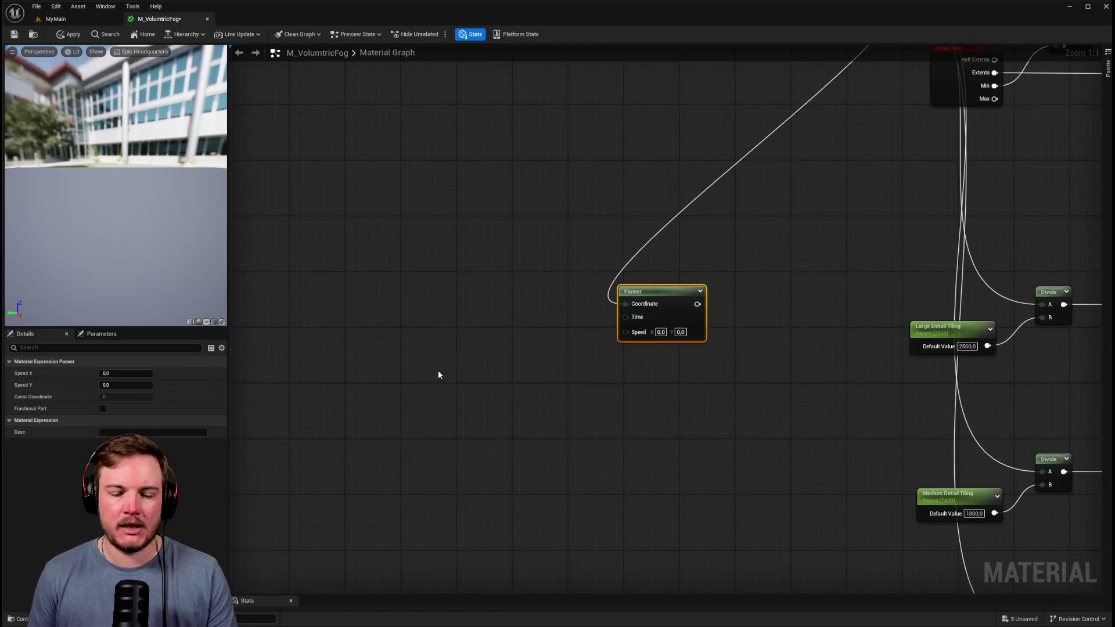
{"action": "left_click", "coordinate": [420, 348]}
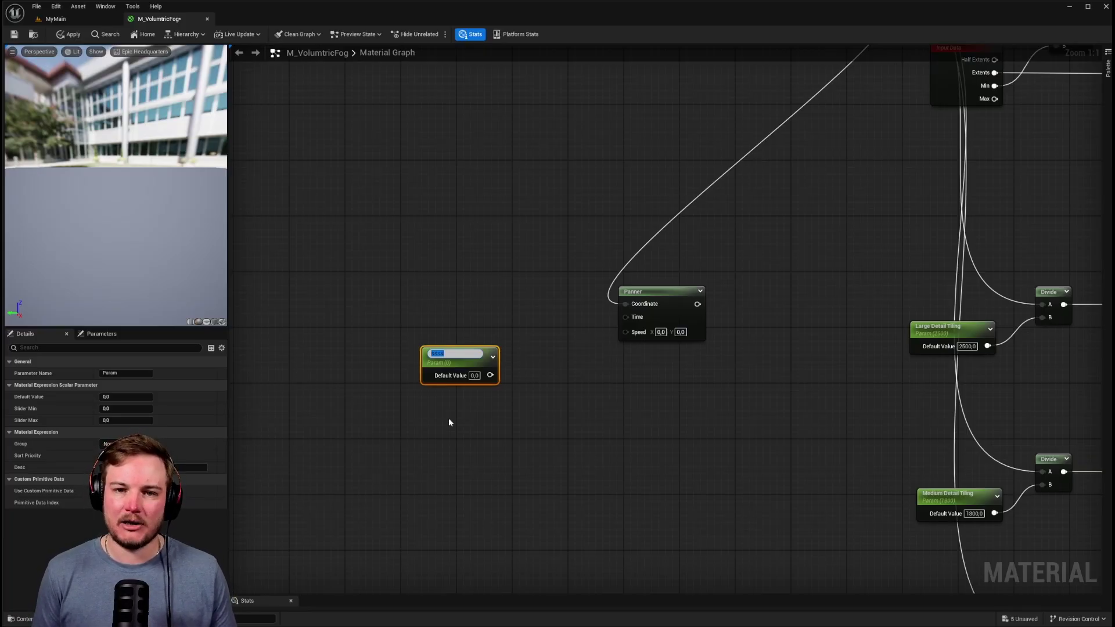
{"action": "type", "text": "S"}
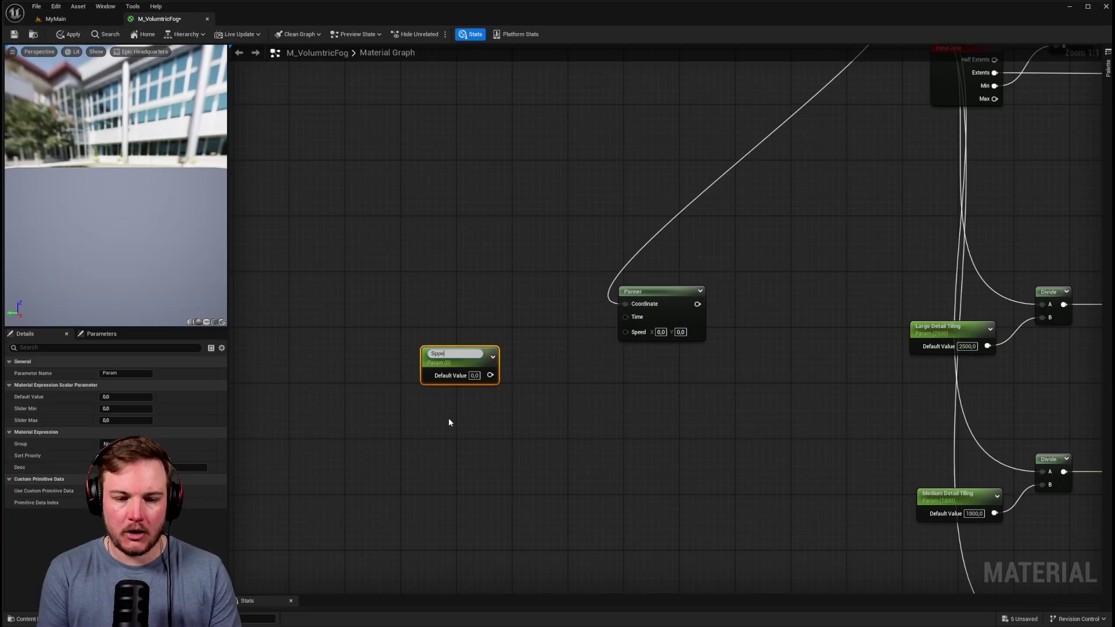
{"action": "type", "text": "peedIN"}
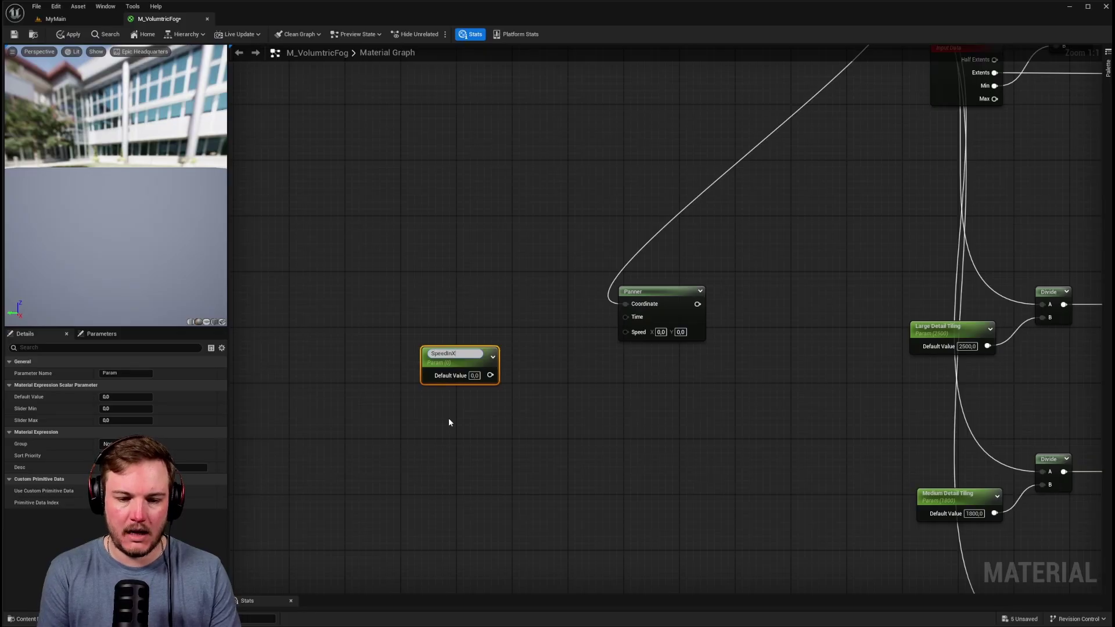
{"action": "type", "text": "X"}
{"action": "left_click", "coordinate": [449, 422]}
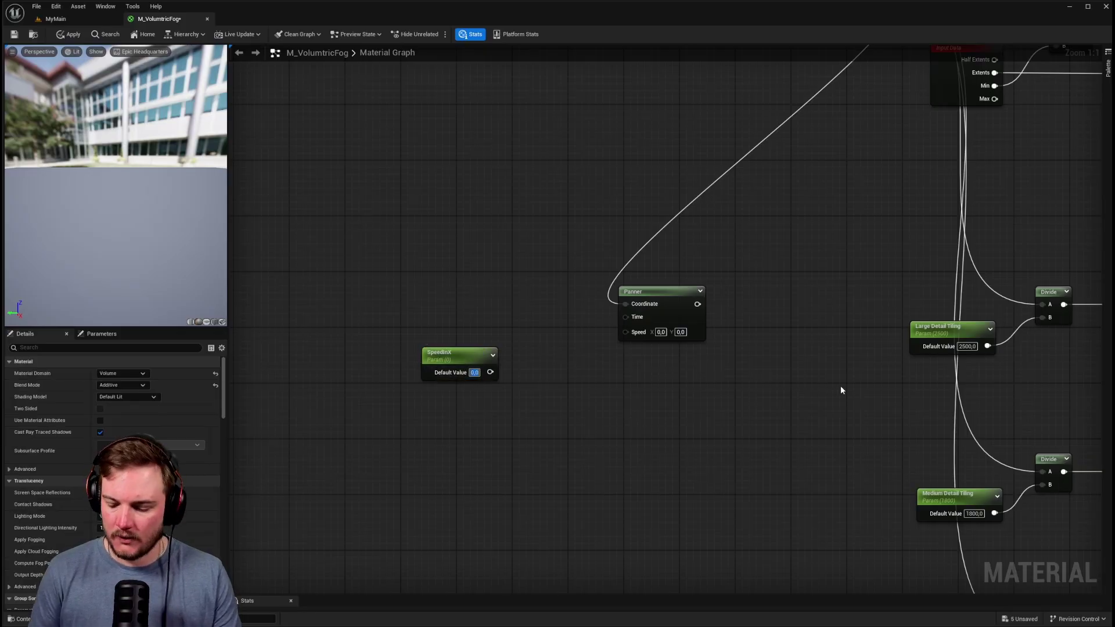
{"action": "type", "text": "50"}
{"action": "key", "text": "Return"}
Step: Add a scalar parameter named SpeedInY below SpeedInX and set its default value to 250
{"action": "right_click_drag", "start_coordinate": [498, 501], "coordinate": [503, 440]}
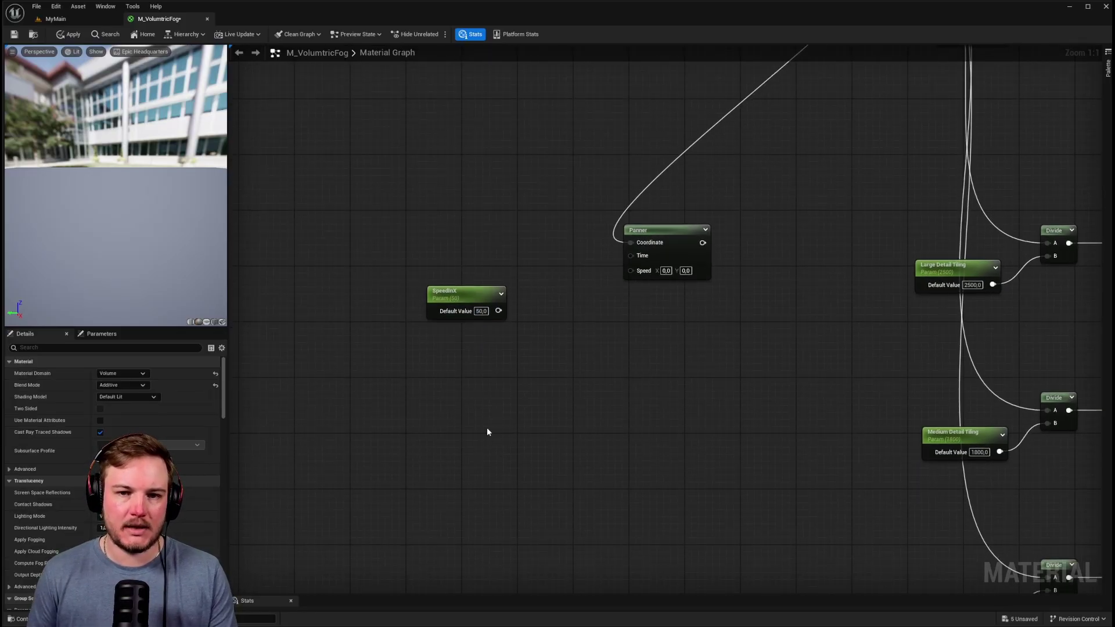
{"action": "left_click", "coordinate": [463, 423]}
{"action": "type", "text": "Spe"}
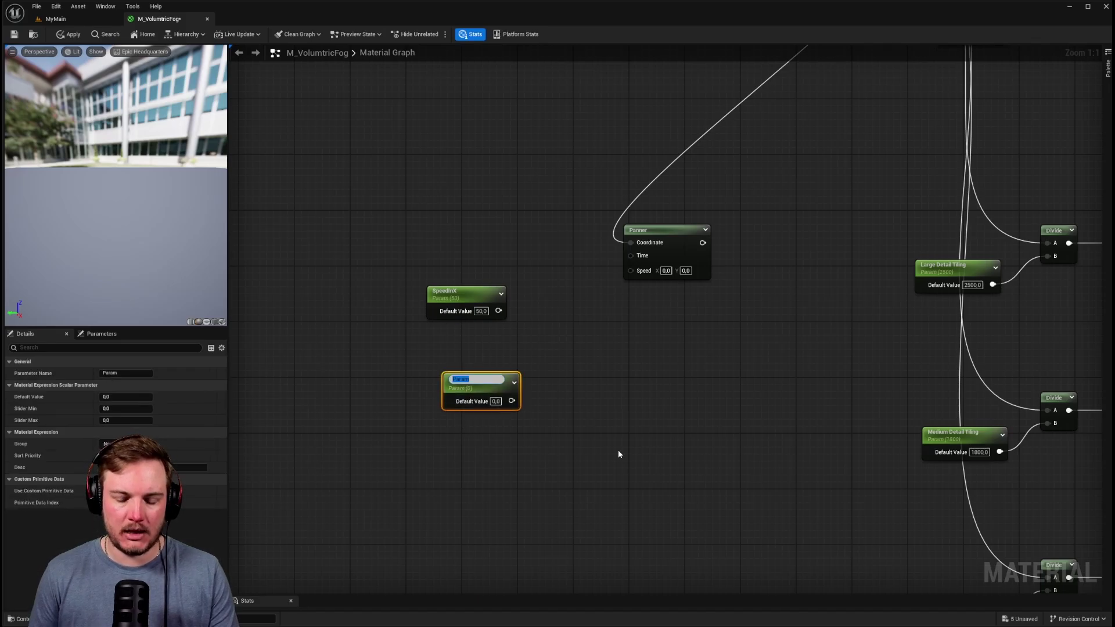
{"action": "type", "text": "edInY"}
{"action": "key", "text": "Return"}
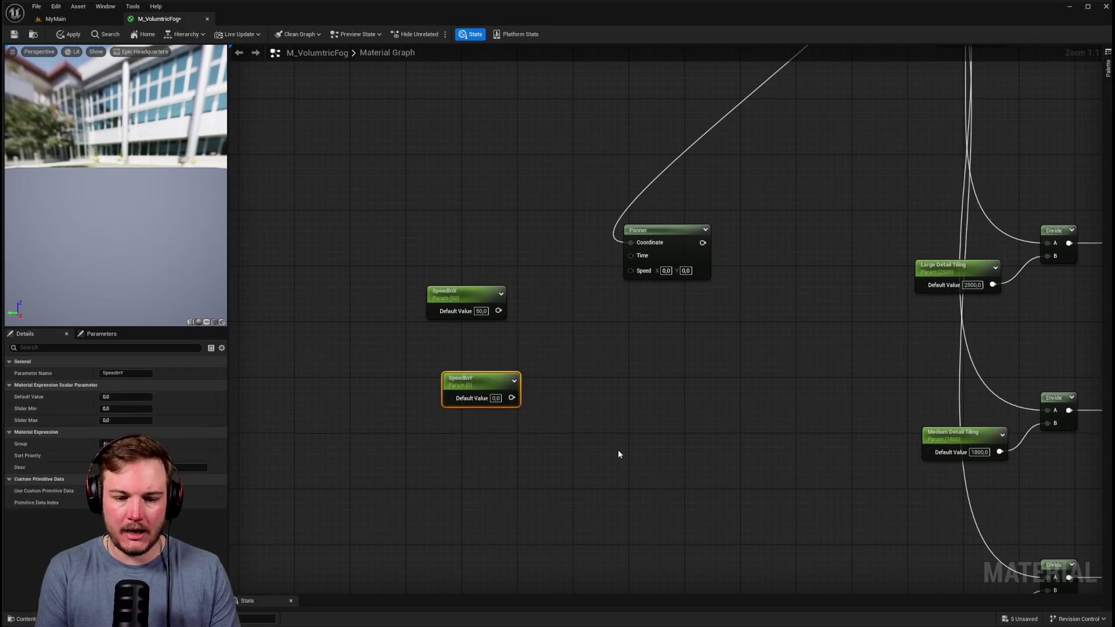
{"action": "left_click", "coordinate": [495, 398]}
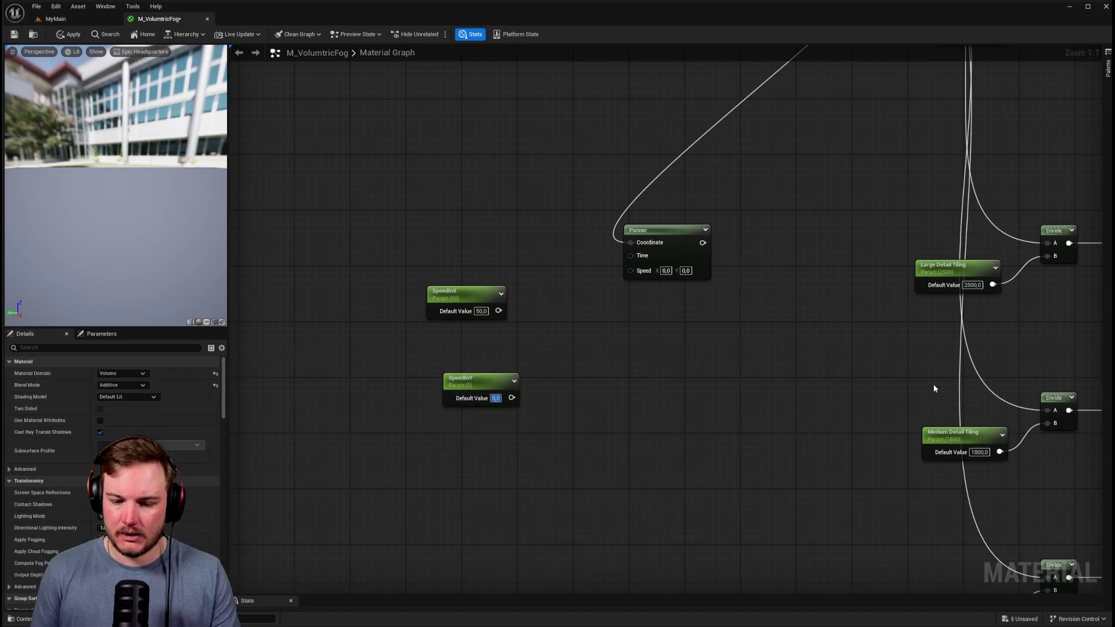
{"action": "type", "text": "250"}
{"action": "key", "text": "Return"}
Step: Move the SpeedInX and SpeedInY parameter nodes close together, stacked with SpeedInX on top
{"action": "right_click_drag", "start_coordinate": [488, 366], "coordinate": [597, 410]}
{"action": "left_click_drag", "start_coordinate": [598, 423], "coordinate": [562, 401]}
{"action": "left_click_drag", "start_coordinate": [566, 339], "coordinate": [544, 361]}
{"action": "right_click_drag", "start_coordinate": [582, 382], "coordinate": [533, 363]}
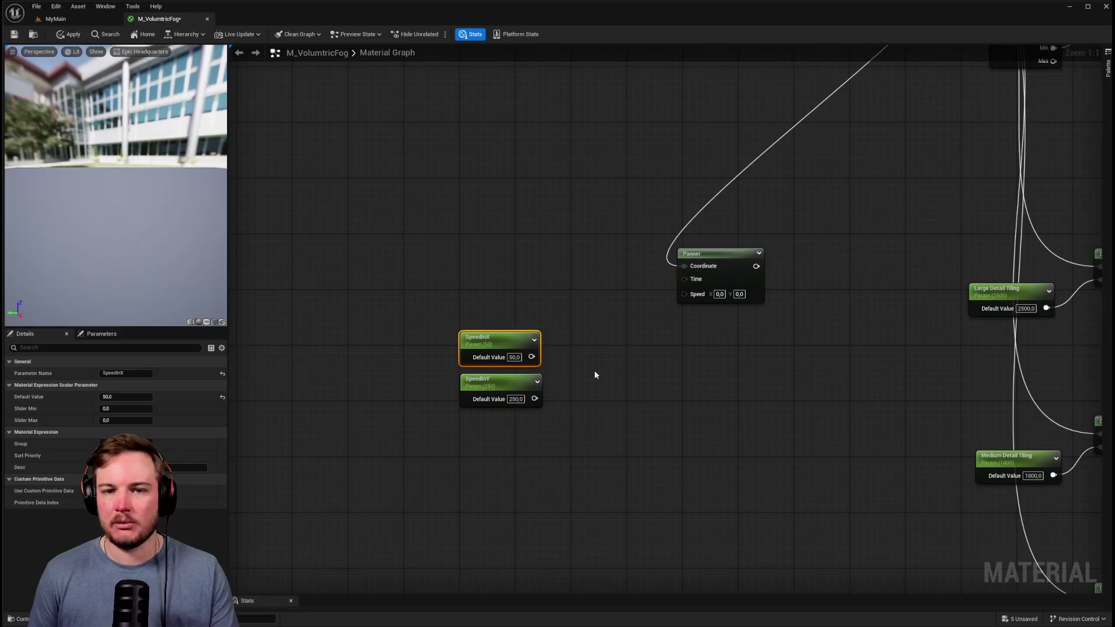
Step: Add an AppendVector node that combines SpeedInX as A and SpeedInY as B
{"action": "left_click", "coordinate": [560, 304]}
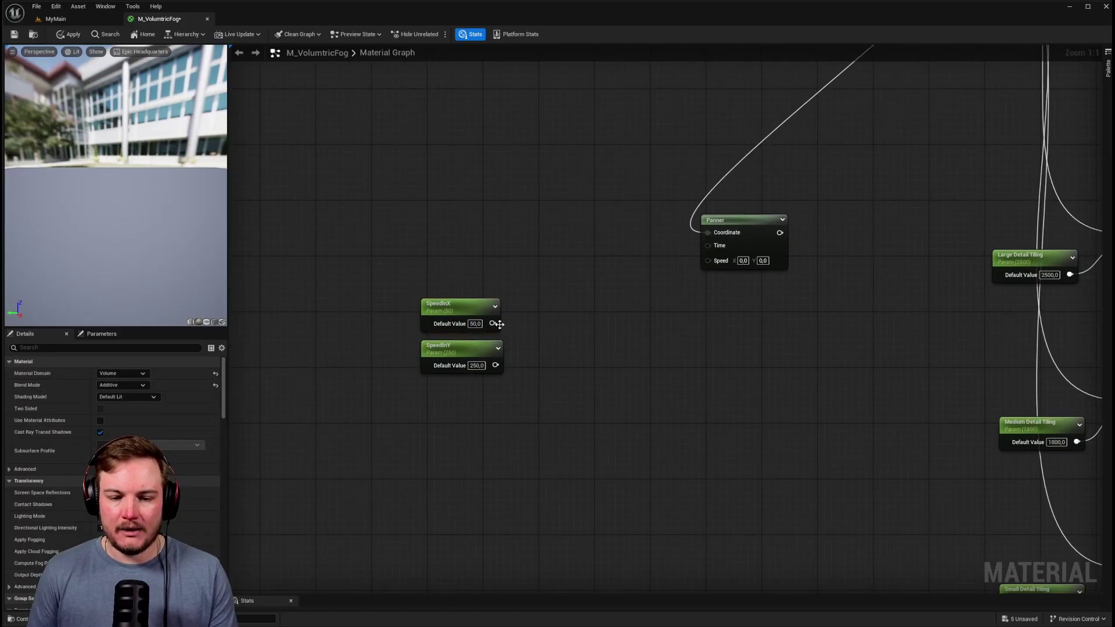
{"action": "left_click_drag", "start_coordinate": [498, 323], "coordinate": [537, 326]}
{"action": "type", "text": "ap"}
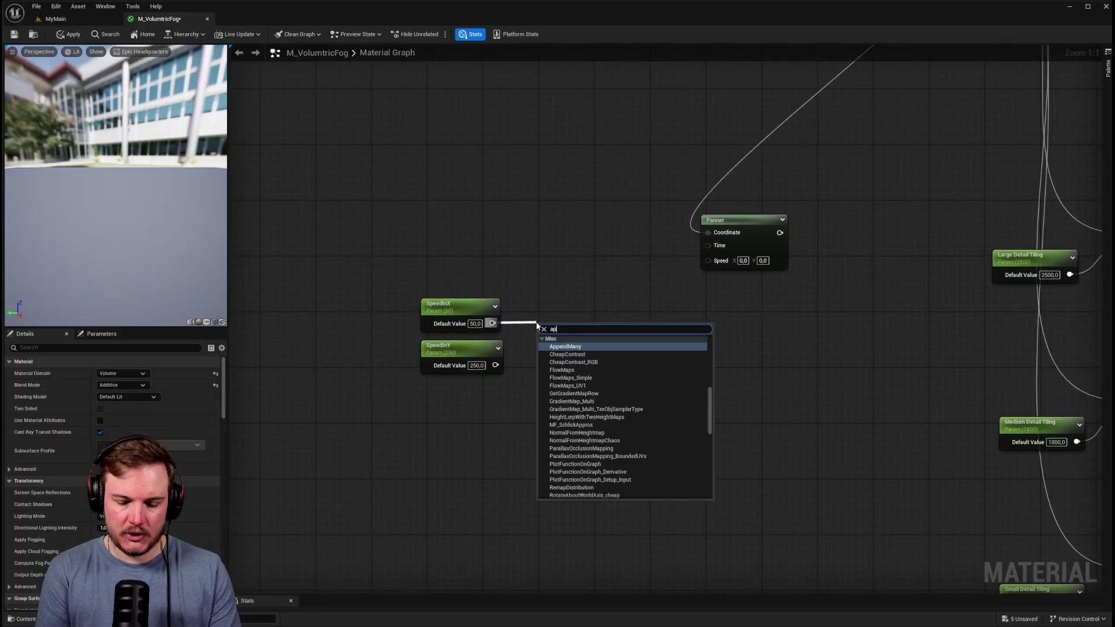
{"action": "type", "text": "pend"}
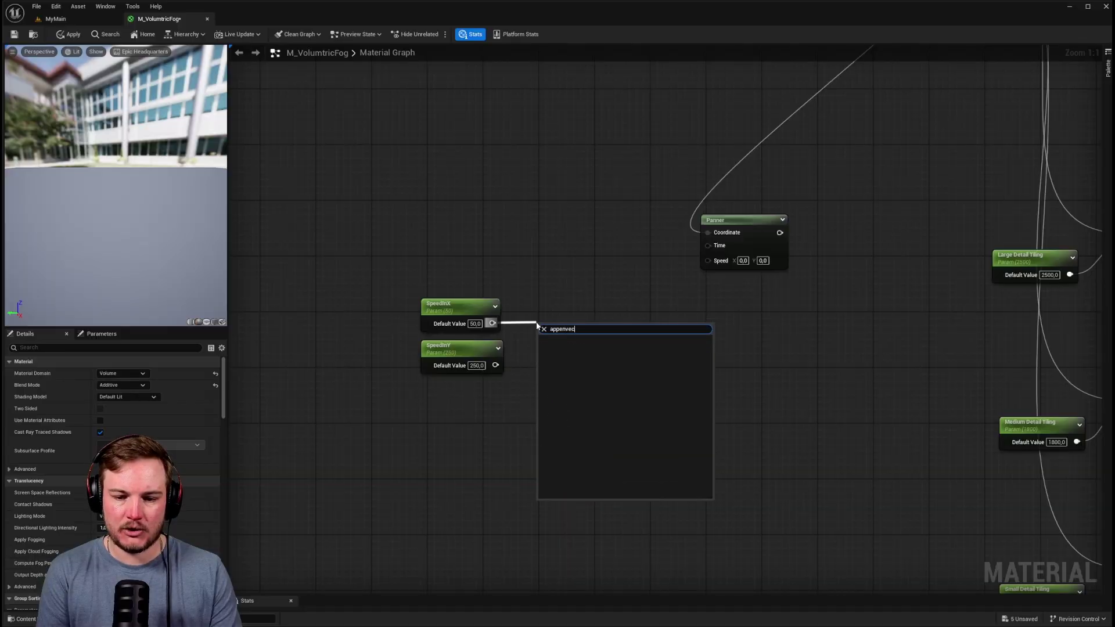
{"action": "left_click", "coordinate": [566, 346]}
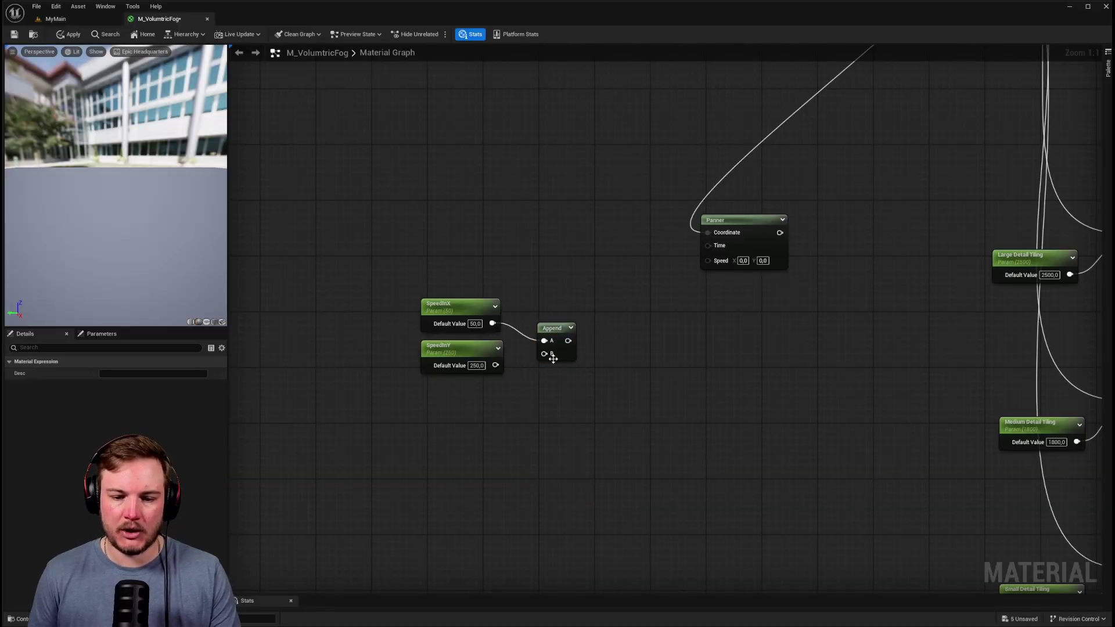
{"action": "left_click_drag", "start_coordinate": [544, 353], "coordinate": [495, 365]}
{"action": "left_click_drag", "start_coordinate": [550, 330], "coordinate": [538, 315]}
{"action": "right_click_drag", "start_coordinate": [538, 315], "coordinate": [524, 356]}
Step: Connect the speed Append output to the Panner's Speed input and bring the speed nodes closer to the Panner
{"action": "left_click_drag", "start_coordinate": [542, 365], "coordinate": [694, 301]}
{"action": "left_click_drag", "start_coordinate": [446, 318], "coordinate": [605, 323]}
{"action": "right_click_drag", "start_coordinate": [855, 307], "coordinate": [601, 338]}
{"action": "left_click", "coordinate": [600, 338]}
{"action": "right_click_drag", "start_coordinate": [666, 257], "coordinate": [807, 348]}
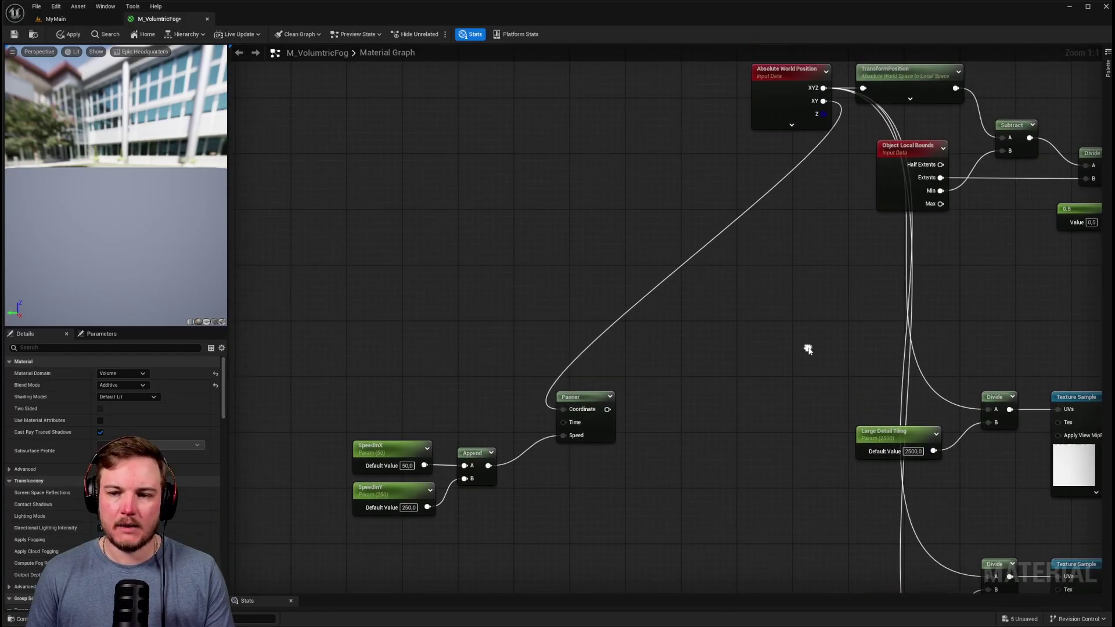
Step: Add a second AppendVector node beside the Panner, with the Panner's output as A and Absolute World Position's Z as B
{"action": "left_click_drag", "start_coordinate": [821, 114], "coordinate": [666, 480]}
{"action": "type", "text": "append"}
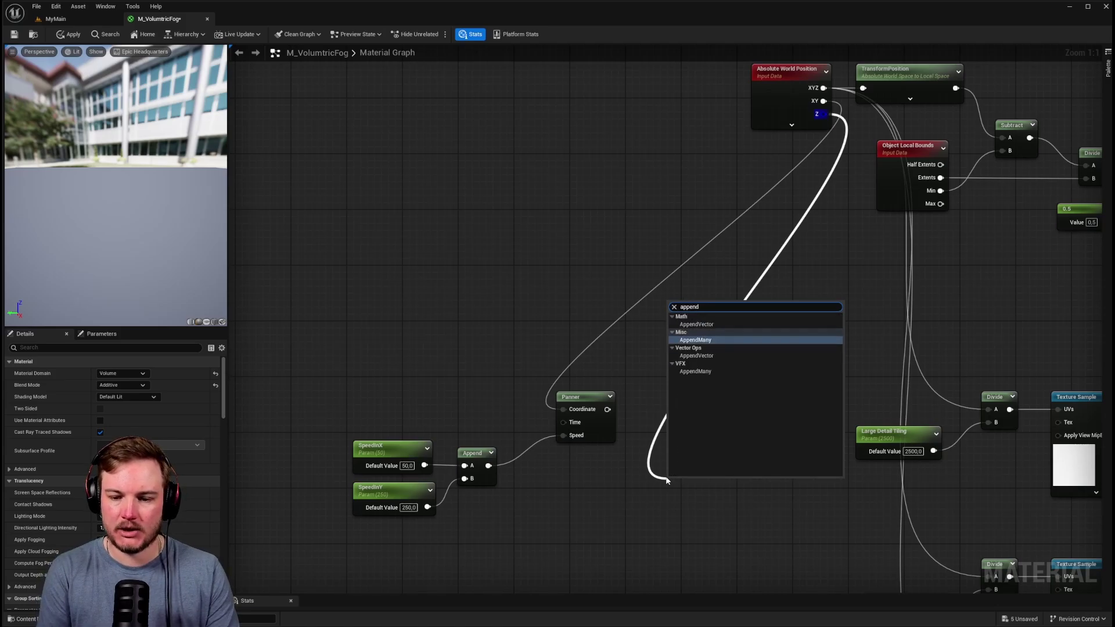
{"action": "key", "text": "Return"}
{"action": "right_click_drag", "start_coordinate": [668, 481], "coordinate": [730, 397]}
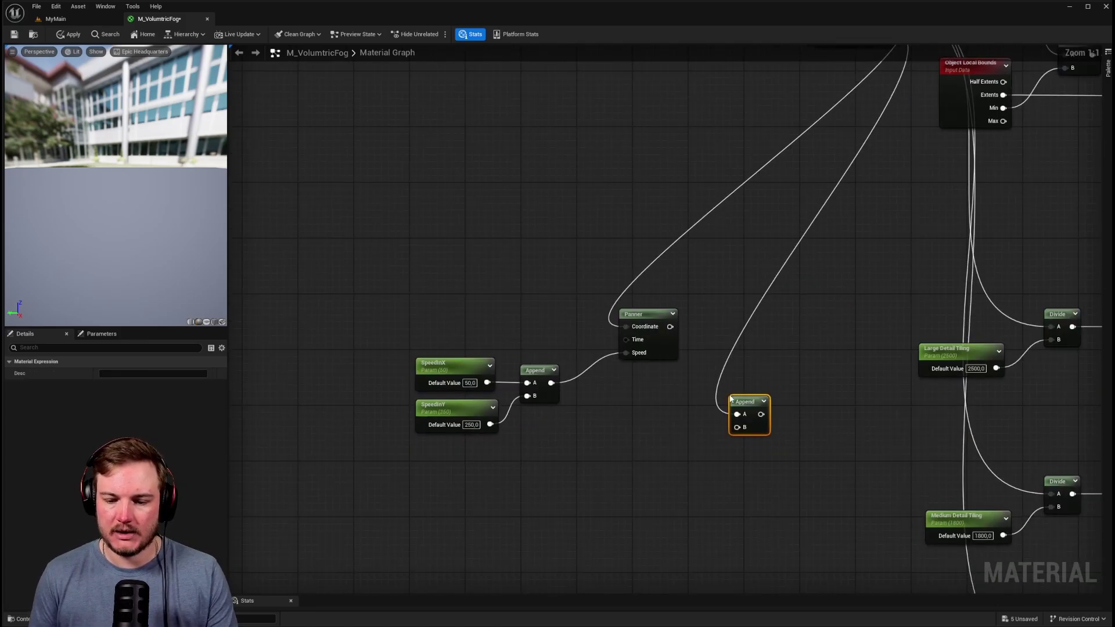
{"action": "left_click_drag", "start_coordinate": [736, 414], "coordinate": [669, 327], "text": "ctrl"}
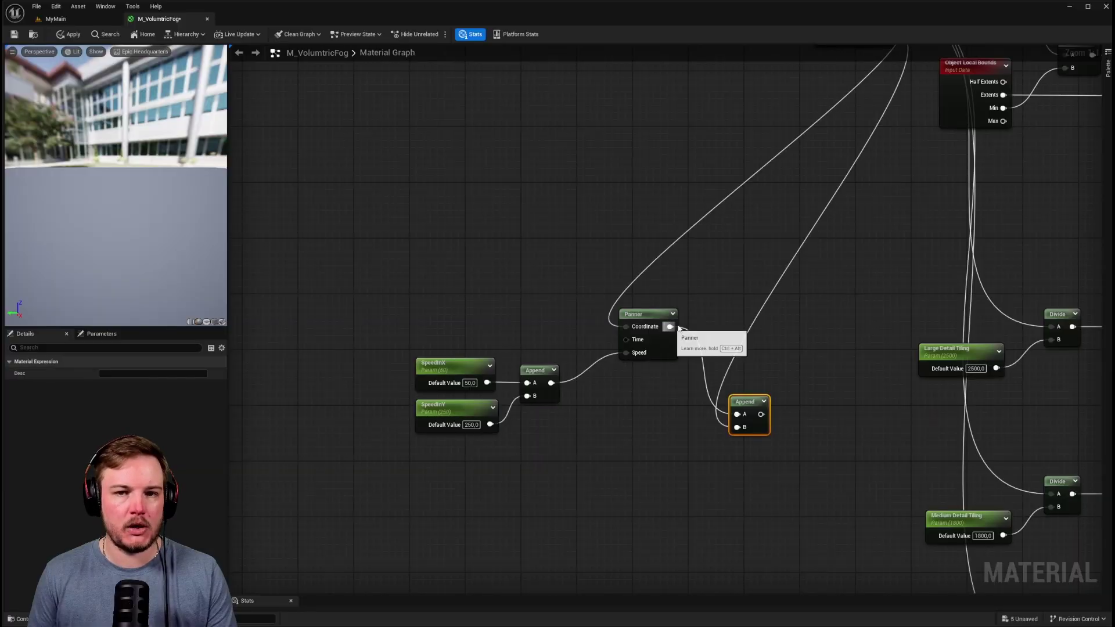
{"action": "right_click_drag", "start_coordinate": [702, 293], "coordinate": [612, 343]}
{"action": "right_click_drag", "start_coordinate": [660, 453], "coordinate": [695, 481]}
{"action": "left_click_drag", "start_coordinate": [695, 481], "coordinate": [682, 422]}
{"action": "right_click_drag", "start_coordinate": [766, 396], "coordinate": [716, 382]}
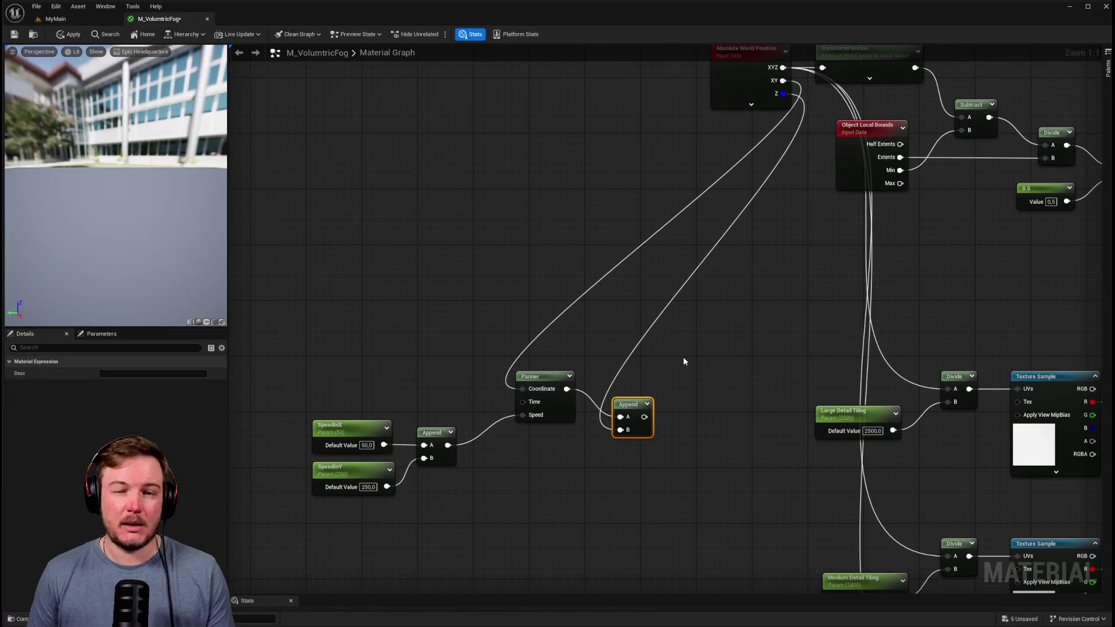
Step: Connect the second Append node's output to the A input of the Divide nodes in the large, medium and small noise chains
{"action": "right_click_drag", "start_coordinate": [682, 356], "coordinate": [601, 205]}
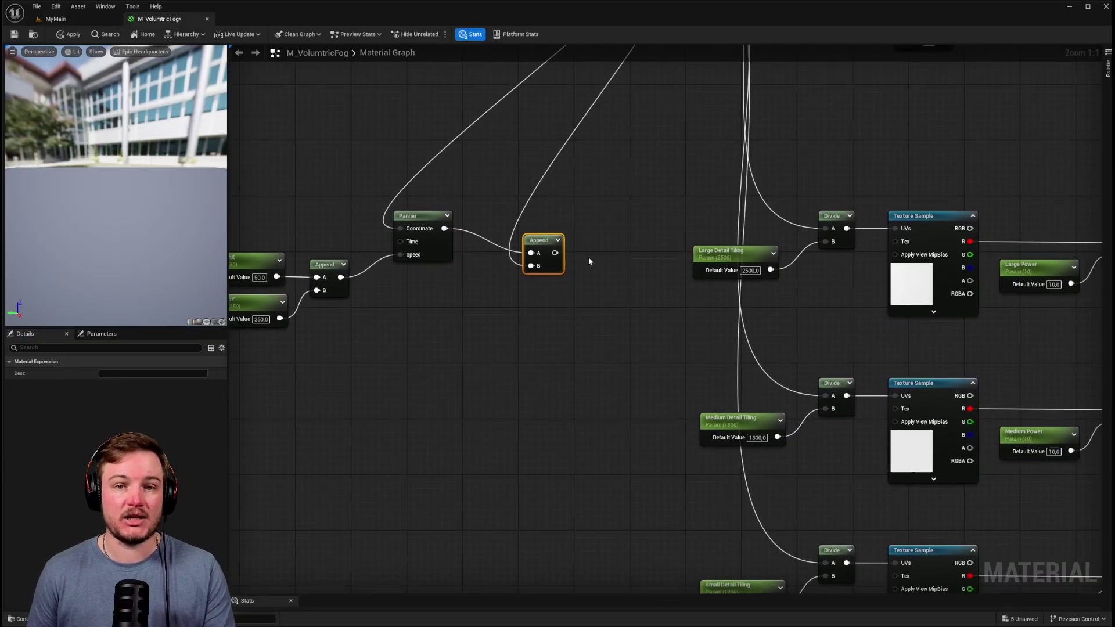
{"action": "left_click_drag", "start_coordinate": [536, 195], "coordinate": [806, 338]}
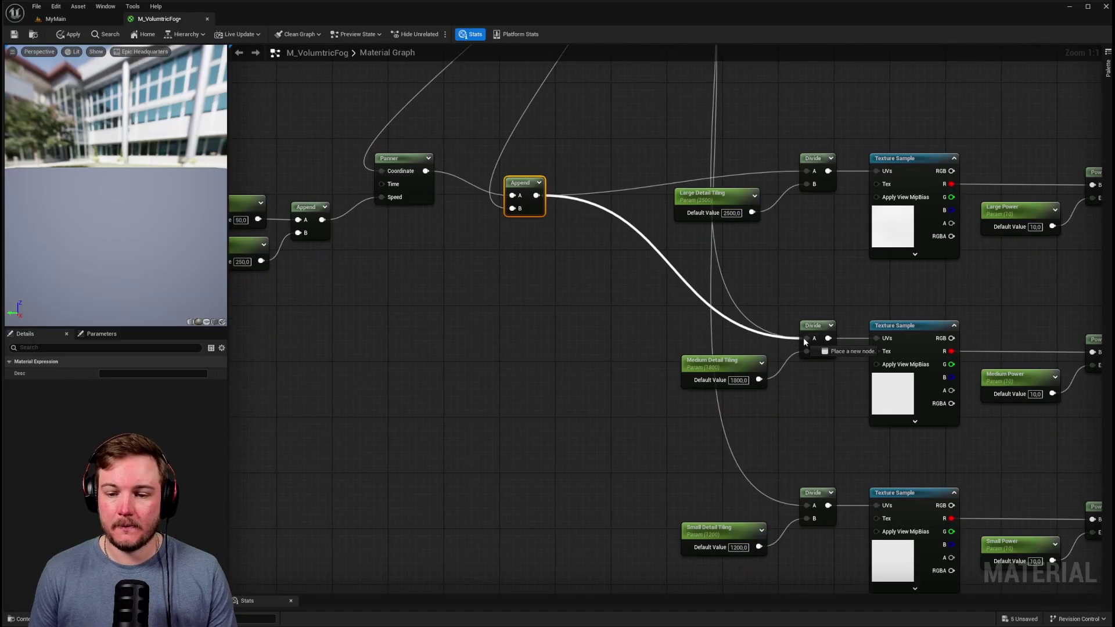
{"action": "left_click_drag", "start_coordinate": [536, 195], "coordinate": [806, 505]}
{"action": "scroll", "coordinate": [453, 434], "scroll_direction": "down", "scroll_amount": 3}
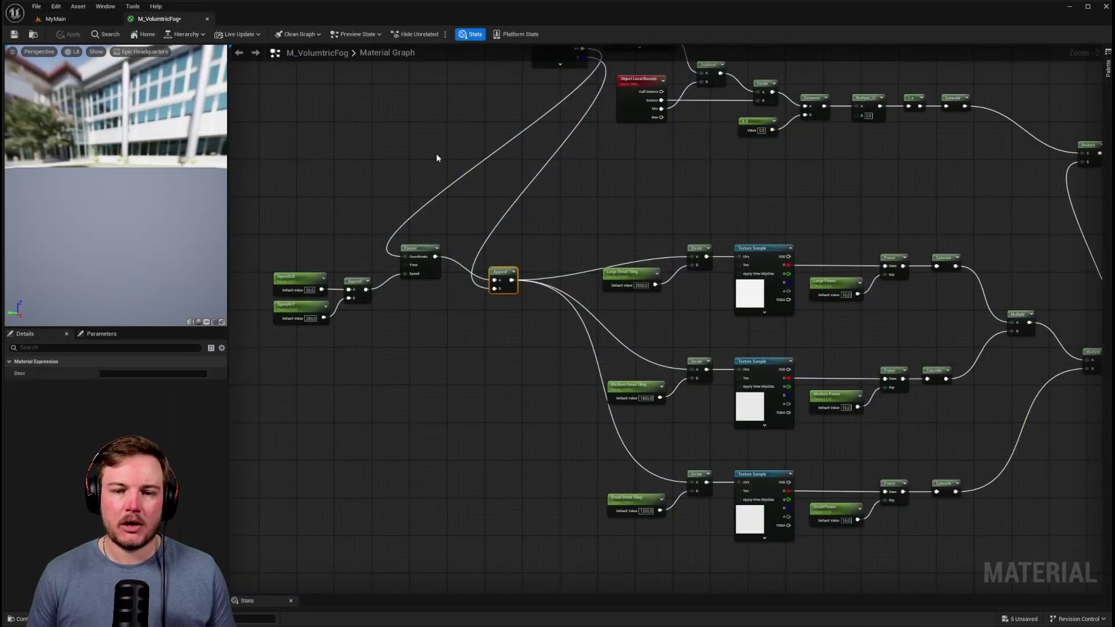
Step: Move Absolute World Position away from TransformPosition and add a named reroute declaration called Abs WP to its XYZ output
{"action": "scroll", "coordinate": [556, 230], "scroll_direction": "up", "scroll_amount": 5}
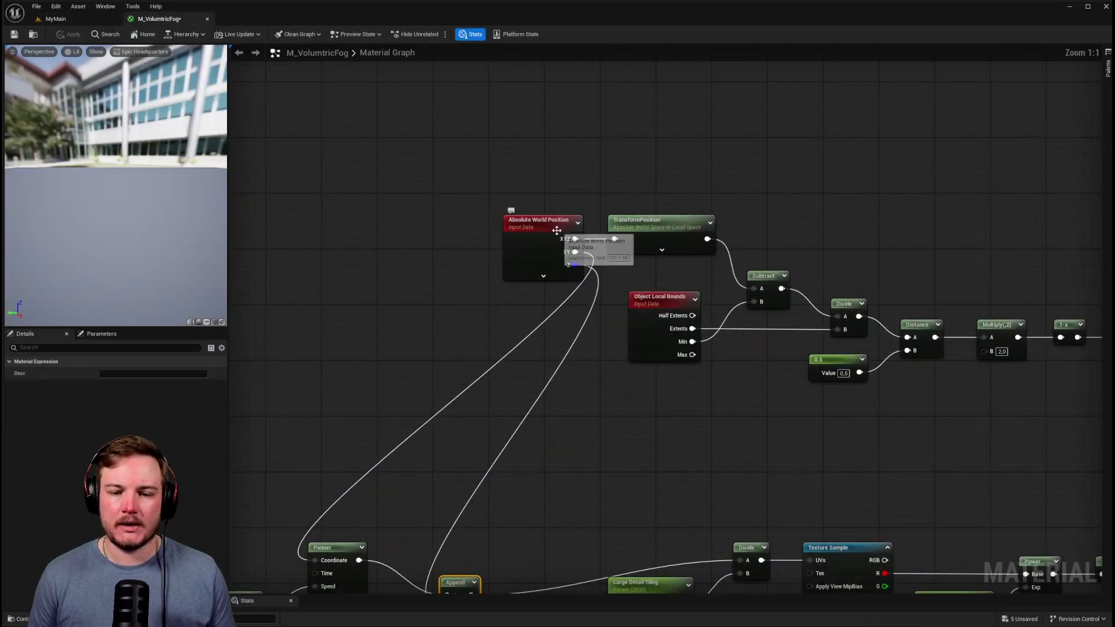
{"action": "left_click_drag", "start_coordinate": [556, 230], "coordinate": [505, 137]}
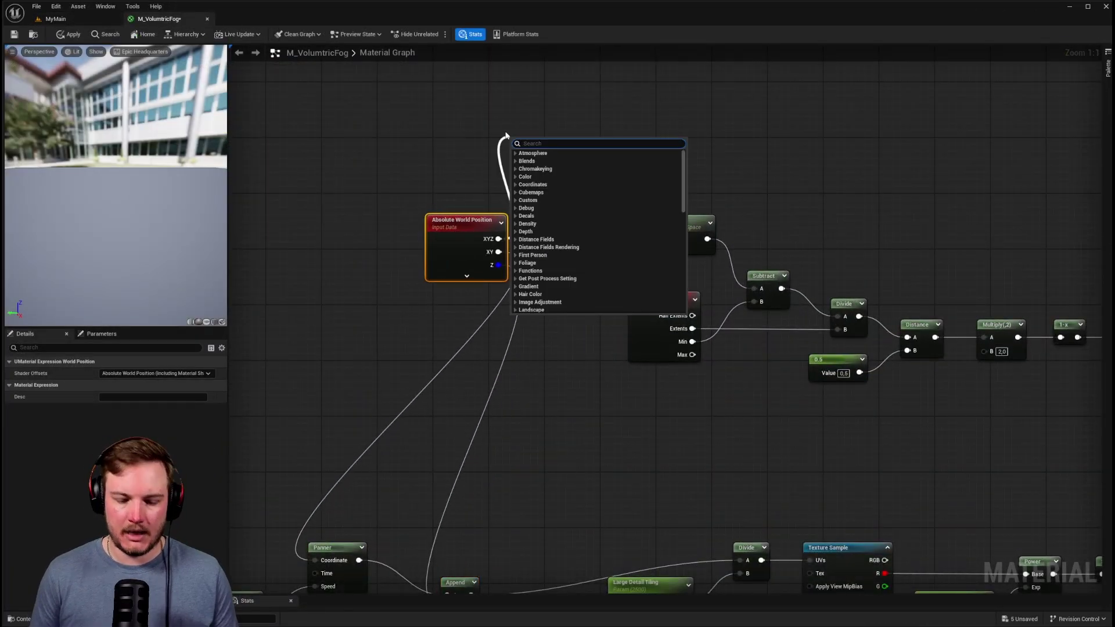
{"action": "type", "text": "rerou"}
{"action": "scroll", "coordinate": [510, 171], "scroll_direction": "down", "scroll_amount": 1}
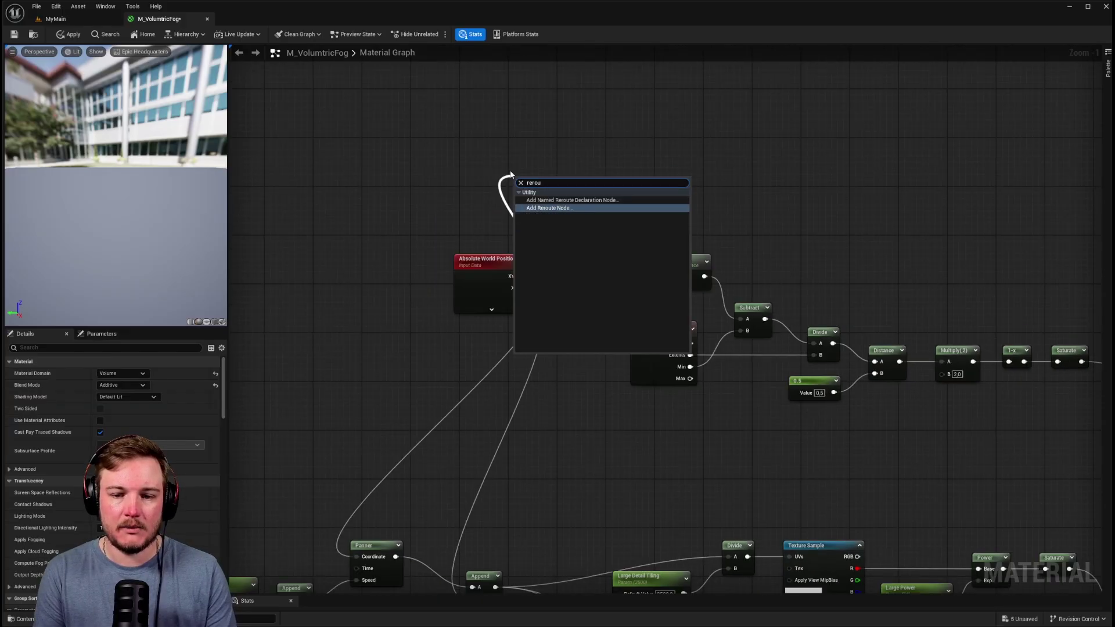
{"action": "key", "text": "Up"}
{"action": "key", "text": "Return"}
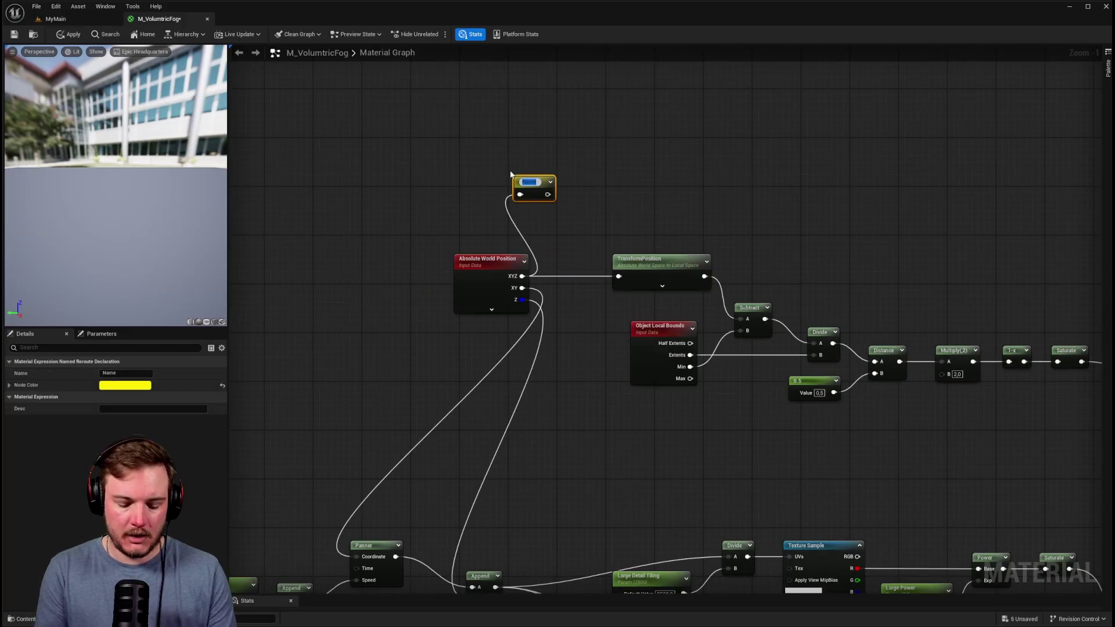
{"action": "type", "text": "Abs WP"}
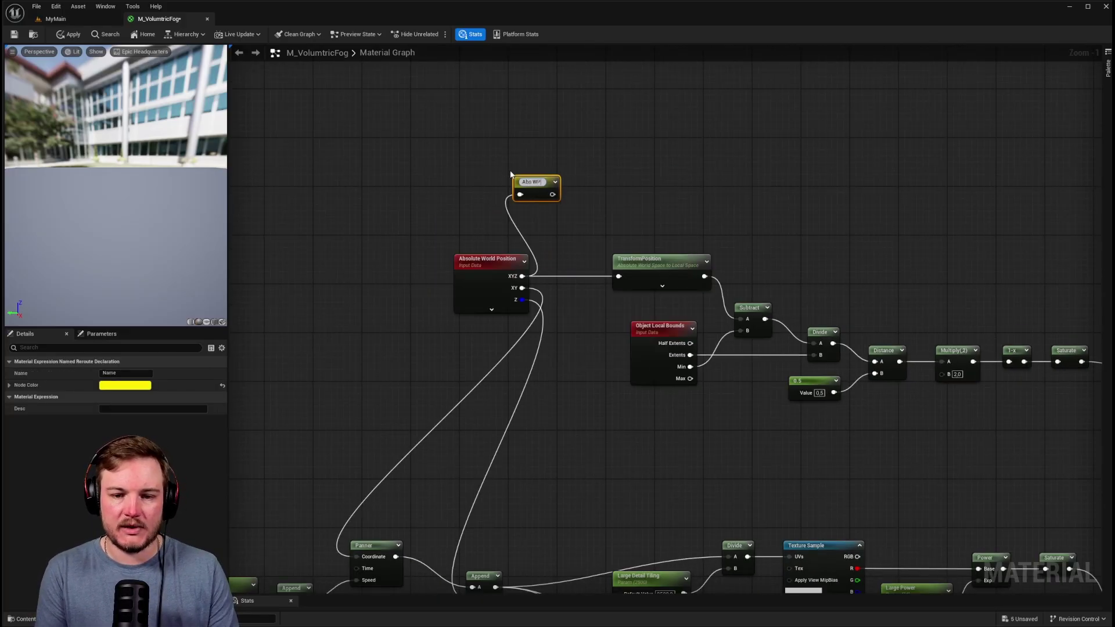
Step: Connect Abs WP to TransformPosition, place it between the two nodes and set its node color to red
{"action": "left_click_drag", "start_coordinate": [542, 193], "coordinate": [608, 264]}
{"action": "left_click_drag", "start_coordinate": [533, 181], "coordinate": [572, 266]}
{"action": "right_click_drag", "start_coordinate": [582, 221], "coordinate": [549, 169]}
{"action": "left_click", "coordinate": [150, 384]}
{"action": "left_click_drag", "start_coordinate": [223, 469], "coordinate": [244, 454]}
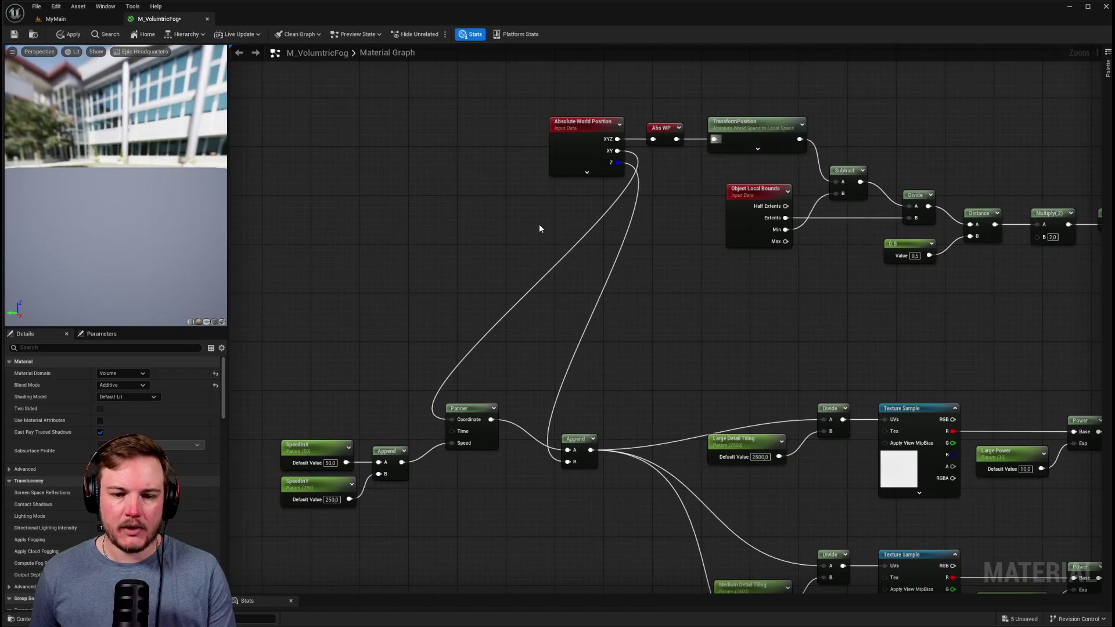
Step: Add an Abs WP named reroute usage node and place it above the SpeedInX parameter
{"action": "right_click", "coordinate": [538, 225]}
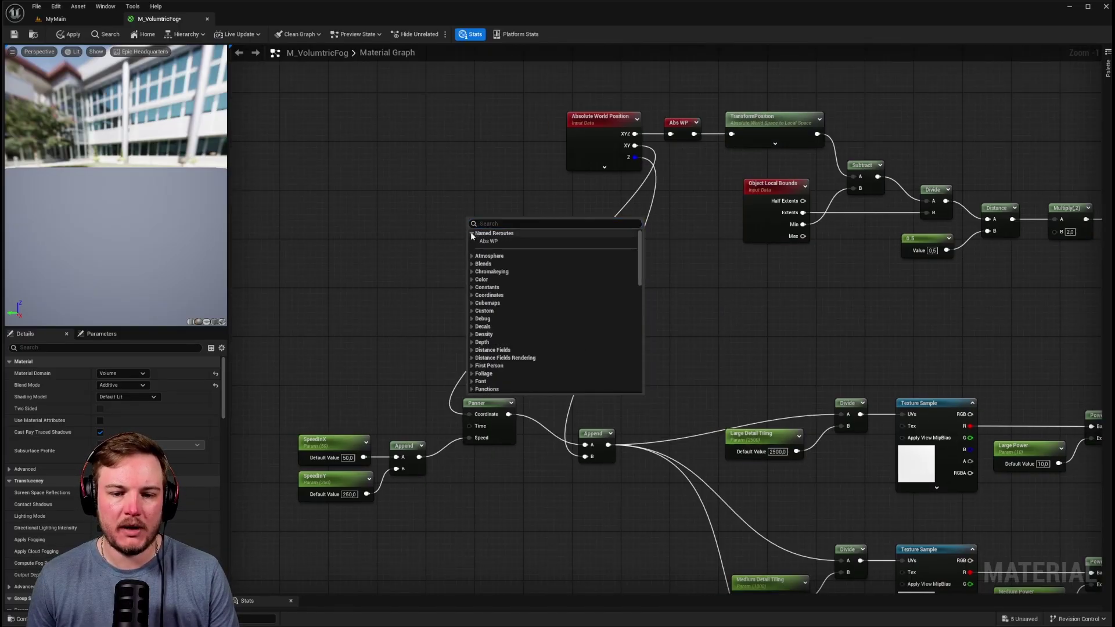
{"action": "left_click", "coordinate": [471, 233]}
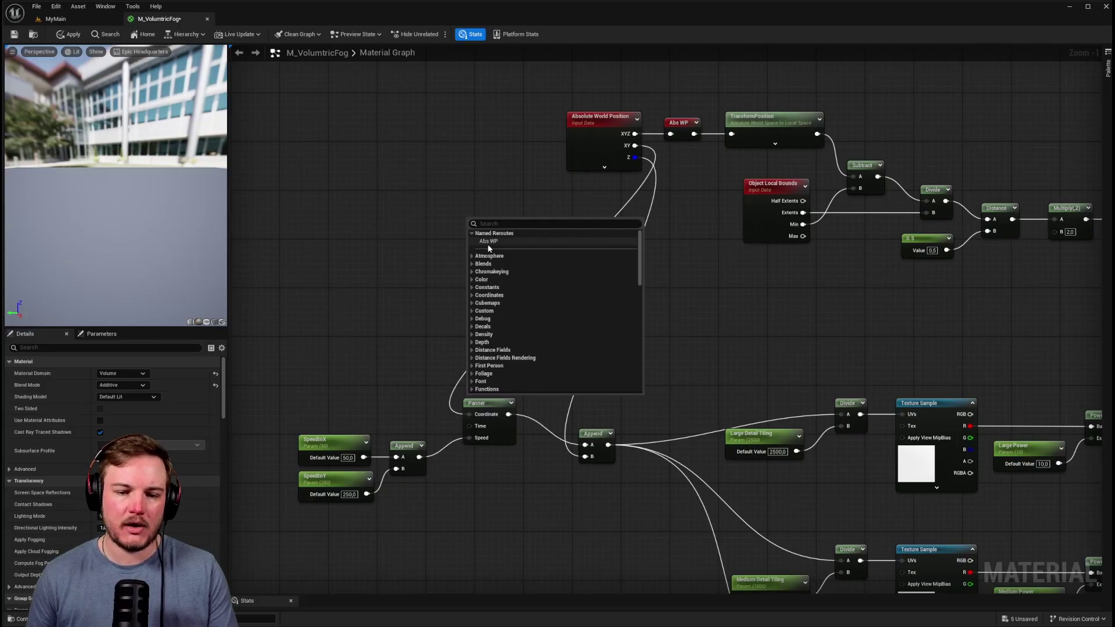
{"action": "left_click", "coordinate": [488, 243]}
{"action": "left_click_drag", "start_coordinate": [487, 243], "coordinate": [390, 366]}
{"action": "right_click_drag", "start_coordinate": [451, 319], "coordinate": [581, 237]}
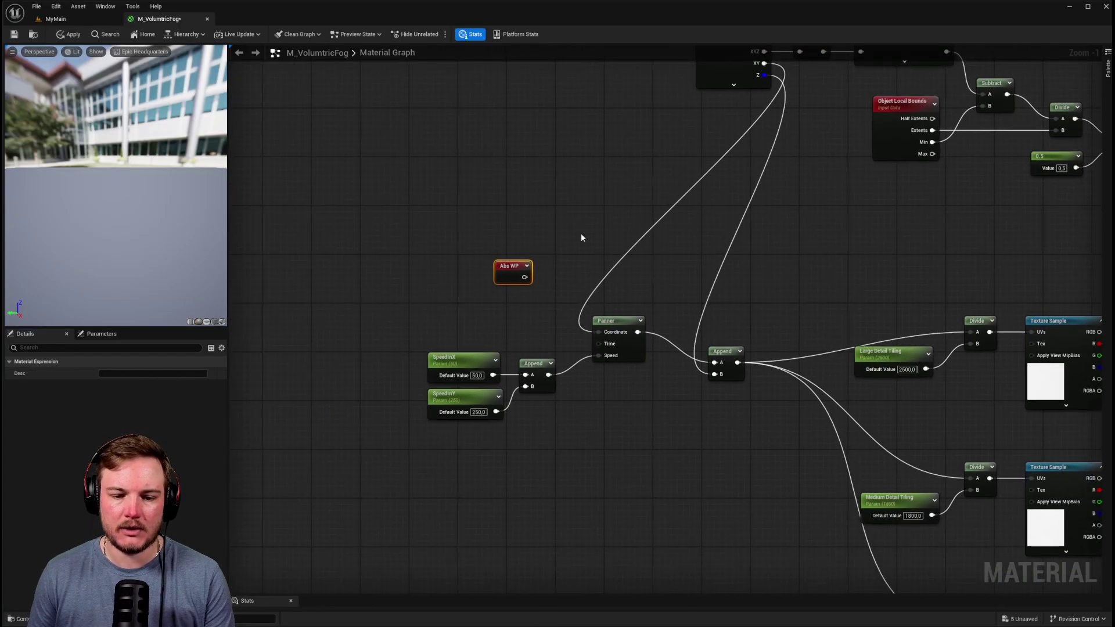
{"action": "scroll", "coordinate": [581, 237], "scroll_direction": "up", "scroll_amount": 1}
{"action": "left_click_drag", "start_coordinate": [503, 265], "coordinate": [440, 267]}
Step: Add a ComponentMask node for R and G fed by the new Abs WP node and align it beside that node
{"action": "left_click_drag", "start_coordinate": [455, 280], "coordinate": [493, 253]}
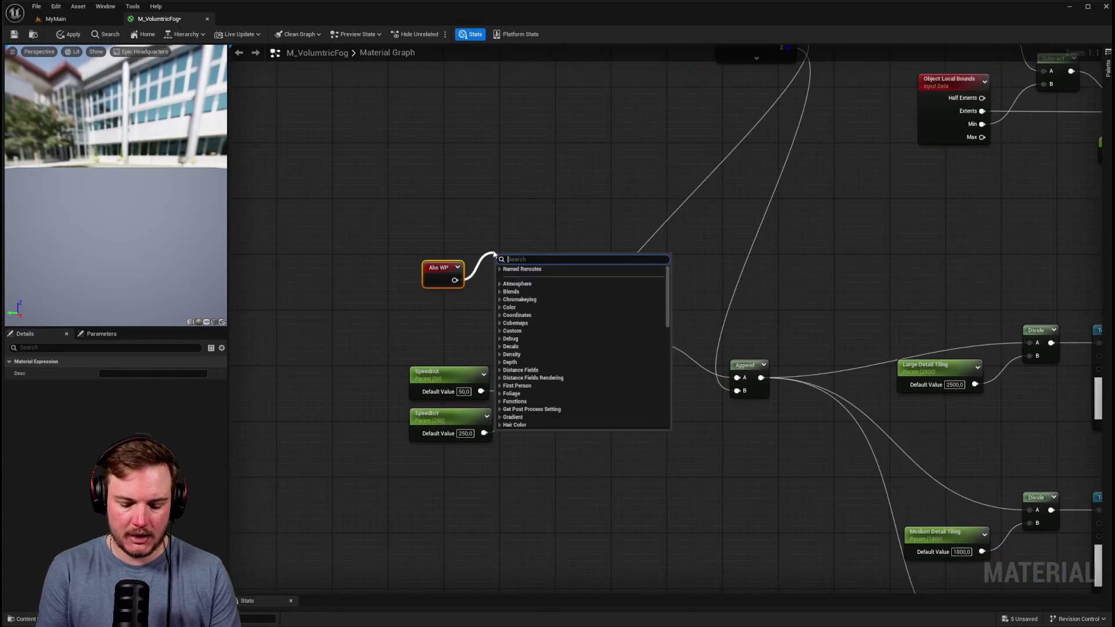
{"action": "type", "text": "mask"}
{"action": "key", "text": "Return"}
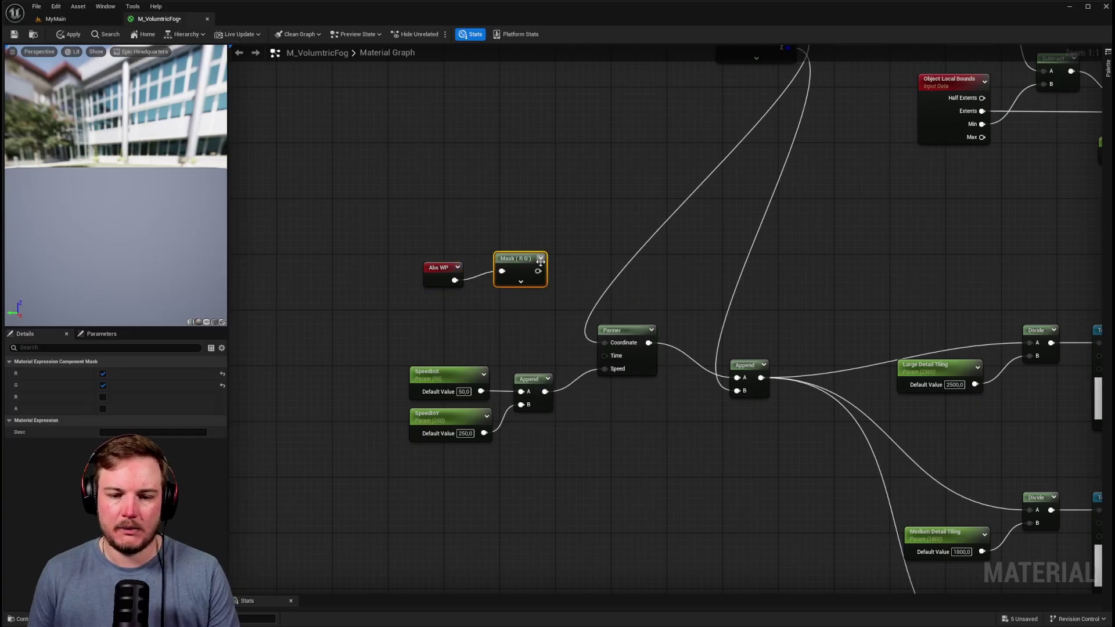
{"action": "left_click_drag", "start_coordinate": [540, 261], "coordinate": [532, 270]}
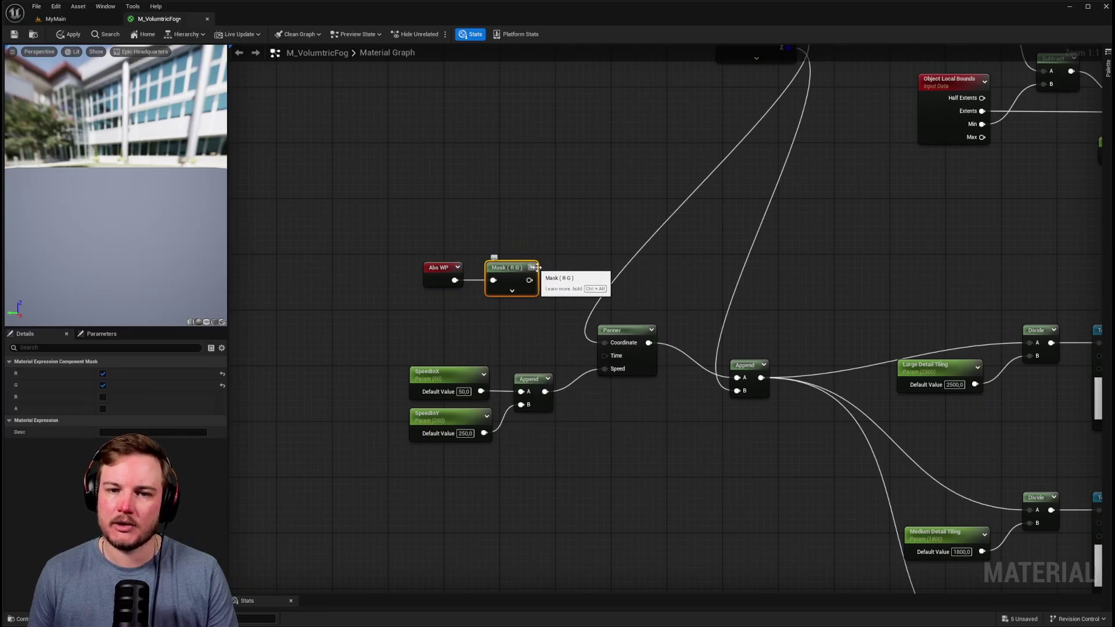
Step: Connect the R G mask to the Panner's Coordinate input and move the Abs WP and mask nodes closer to the Panner
{"action": "right_click_drag", "start_coordinate": [538, 312], "coordinate": [469, 342]}
{"action": "left_click", "coordinate": [469, 342]}
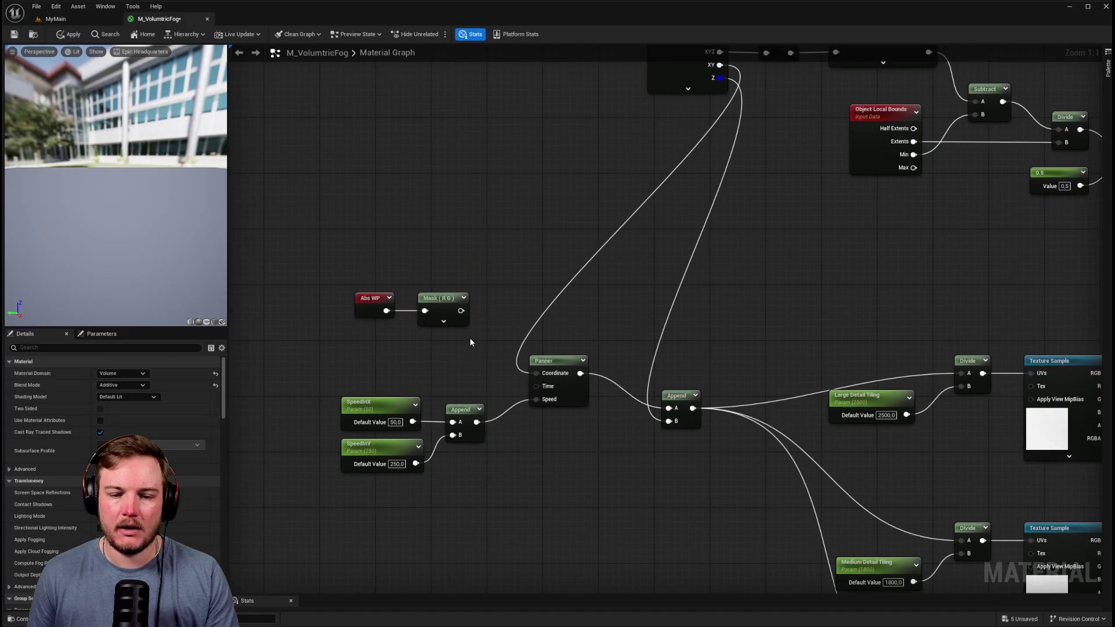
{"action": "left_click_drag", "start_coordinate": [522, 348], "coordinate": [535, 372]}
{"action": "left_click_drag", "start_coordinate": [354, 259], "coordinate": [479, 341]}
{"action": "right_click_drag", "start_coordinate": [479, 341], "coordinate": [476, 286]}
Step: Duplicate the Abs WP usage node below the Panner and attach a ComponentMask node to it
{"action": "left_click", "coordinate": [385, 286]}
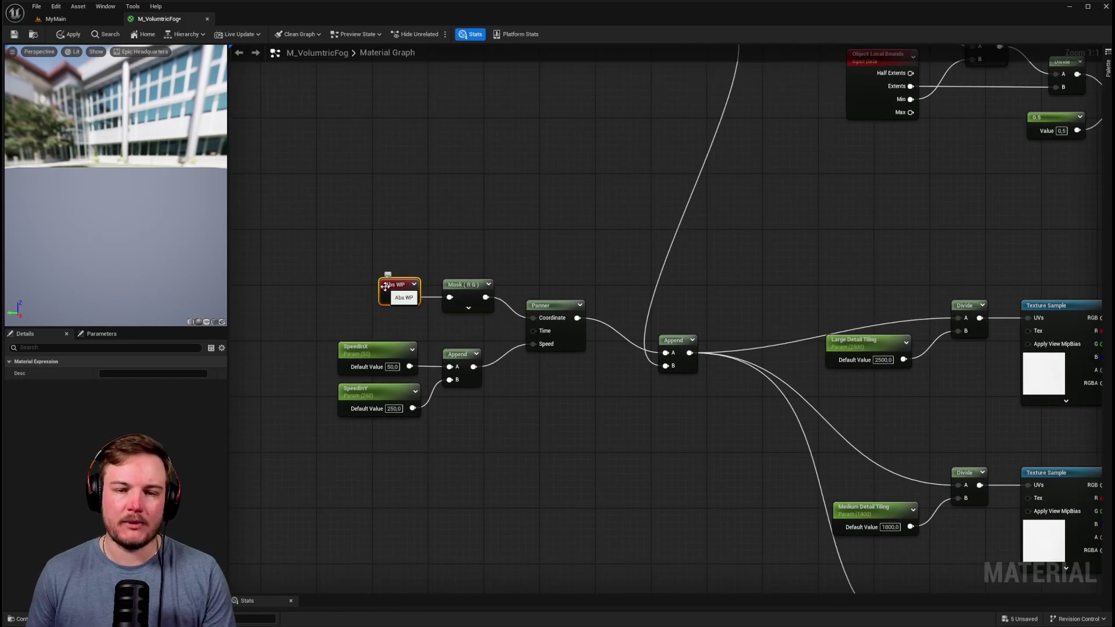
{"action": "key", "text": "ctrl+c"}
{"action": "key", "text": "ctrl+v"}
{"action": "left_click_drag", "start_coordinate": [557, 443], "coordinate": [585, 426]}
{"action": "type", "text": "c"}
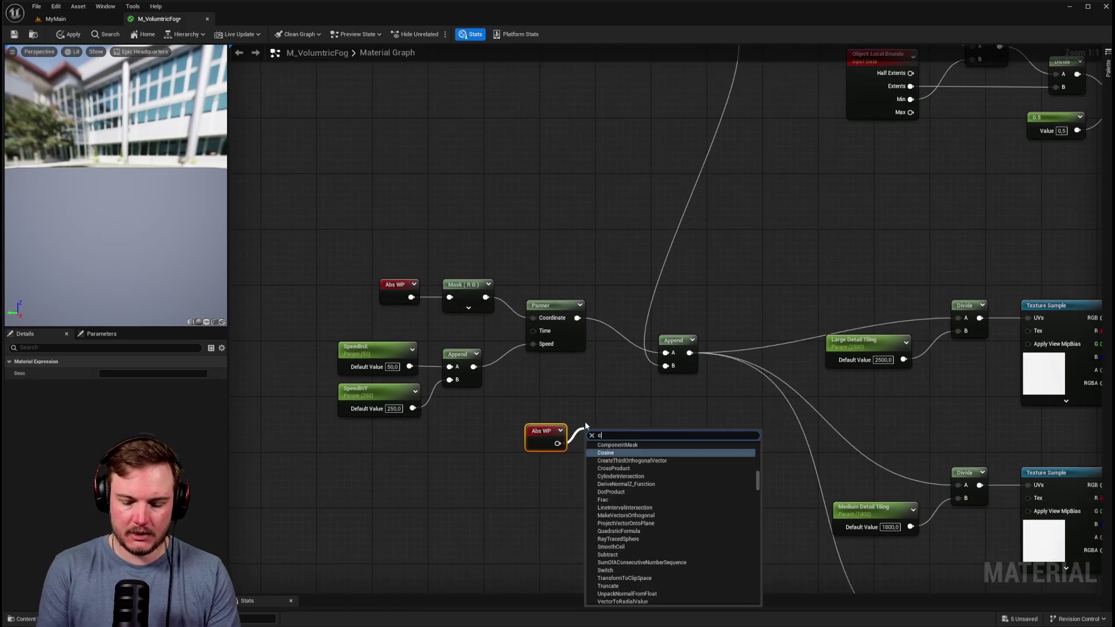
{"action": "left_click", "coordinate": [617, 445]}
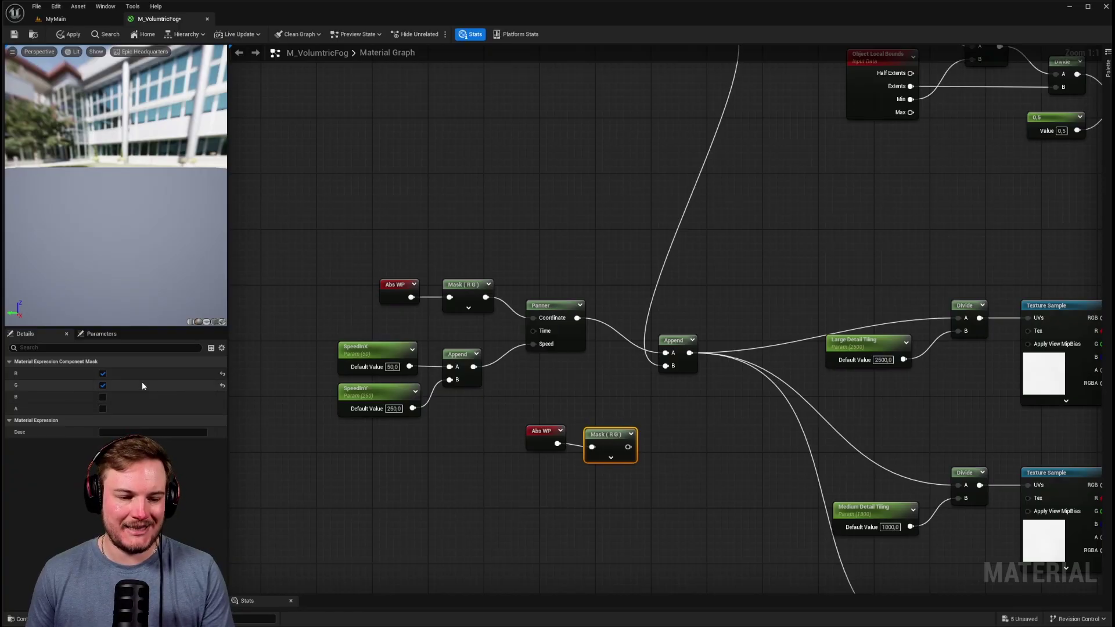
Step: Set the lower mask to pass only the B channel and connect it to the B input of the second Append node
{"action": "left_click", "coordinate": [103, 374]}
{"action": "left_click", "coordinate": [103, 385]}
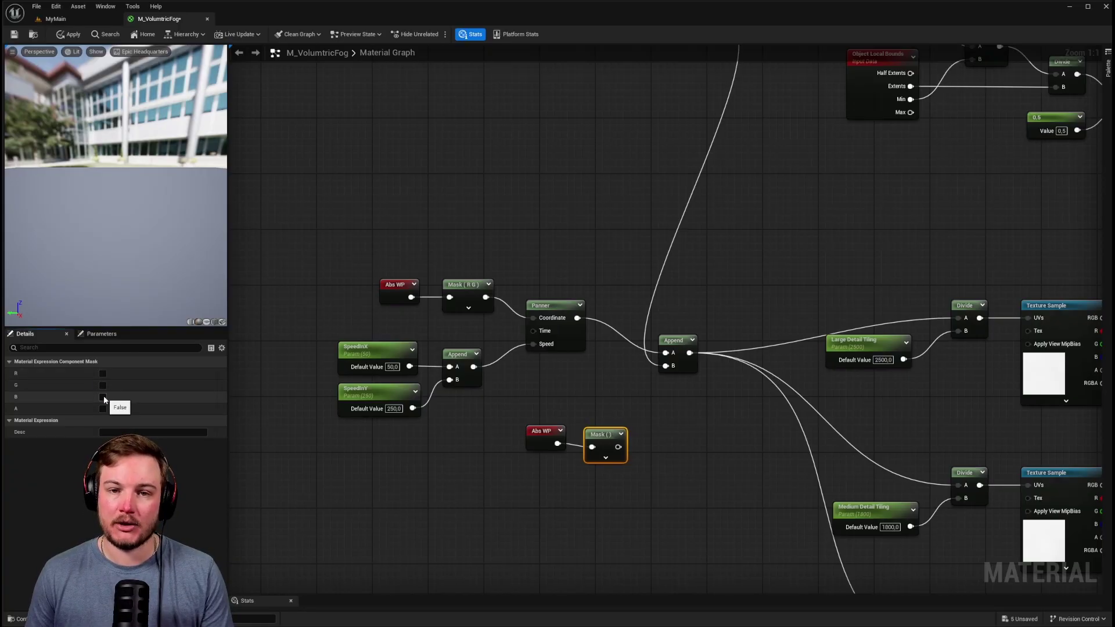
{"action": "left_click", "coordinate": [103, 397]}
{"action": "right_click_drag", "start_coordinate": [637, 455], "coordinate": [606, 505]}
{"action": "left_click_drag", "start_coordinate": [592, 497], "coordinate": [635, 416]}
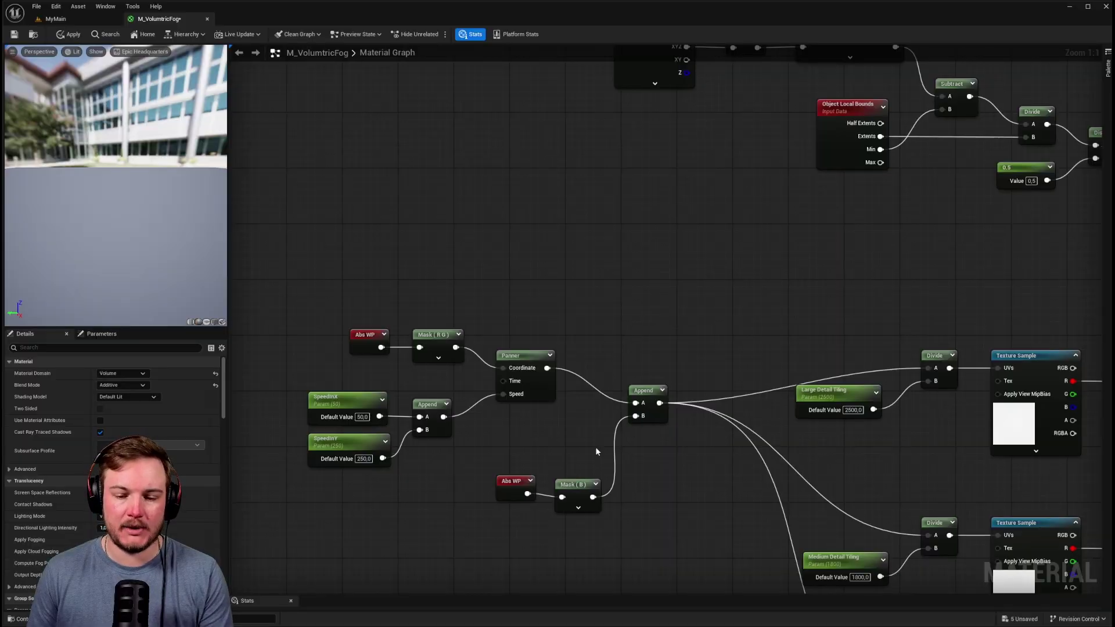
Step: Tuck the lower Abs WP and B mask under the Panner and move the whole panning group away from the noise chains
{"action": "left_click_drag", "start_coordinate": [579, 454], "coordinate": [515, 498]}
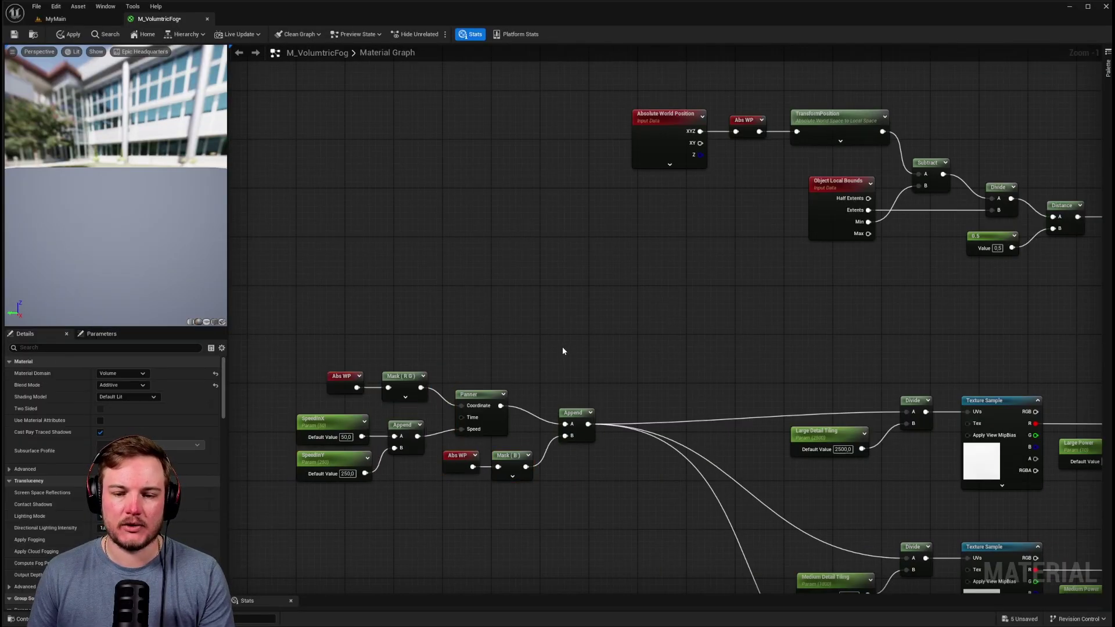
{"action": "right_click_drag", "start_coordinate": [562, 351], "coordinate": [727, 223]}
{"action": "left_click_drag", "start_coordinate": [480, 186], "coordinate": [803, 430]}
Step: Add a named reroute declaration called Anim UV after the second Append node and route the three noise connections through it
{"action": "left_click_drag", "start_coordinate": [740, 286], "coordinate": [699, 233]}
{"action": "left_click", "coordinate": [655, 219]}
{"action": "type", "text": "named"}
{"action": "key", "text": "Return"}
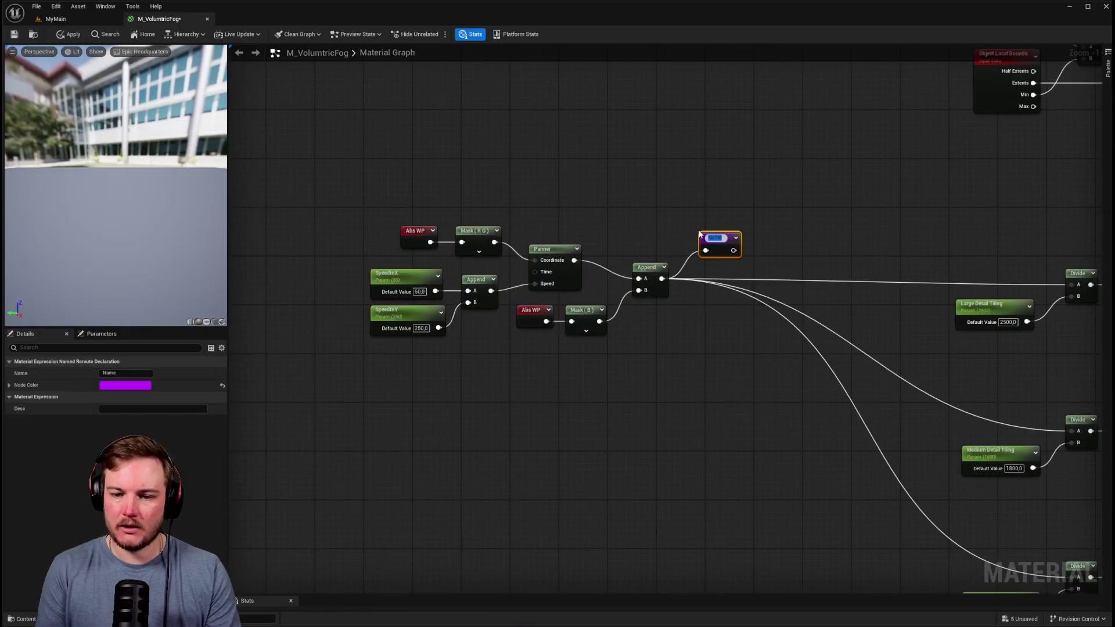
{"action": "type", "text": "Anim UV"}
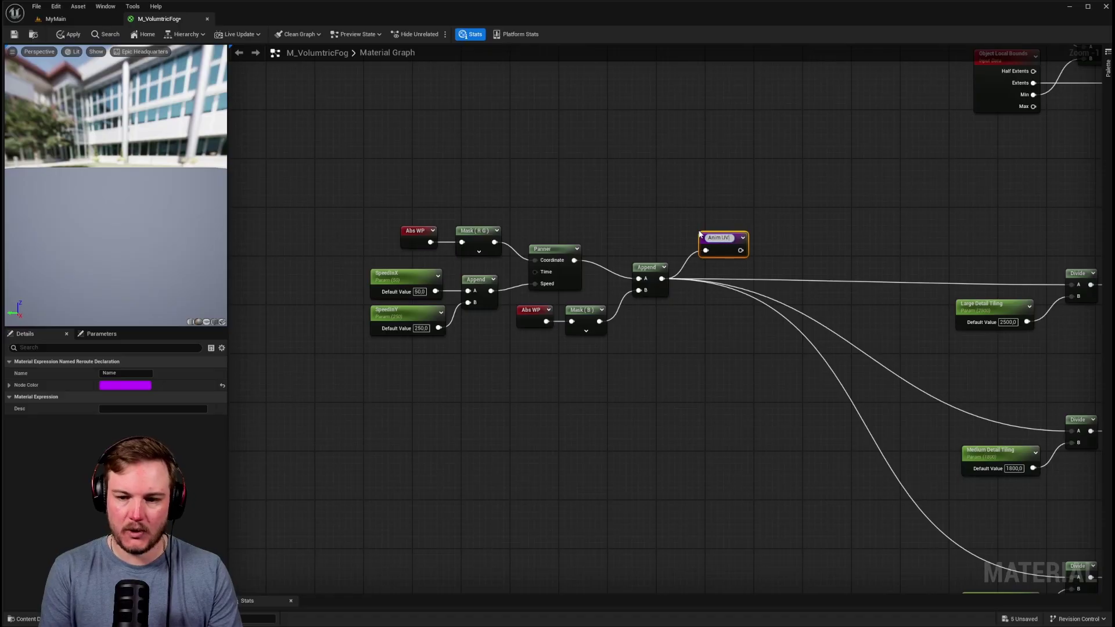
{"action": "key", "text": "Return"}
{"action": "mouse_move", "coordinate": [661, 279]}
{"action": "left_mouse_down", "text": "ctrl"}
{"action": "mouse_move", "coordinate": [736, 250]}
{"action": "mouse_move", "coordinate": [661, 279]}
{"action": "left_mouse_up", "text": "ctrl"}
{"action": "left_click_drag", "start_coordinate": [720, 239], "coordinate": [701, 270]}
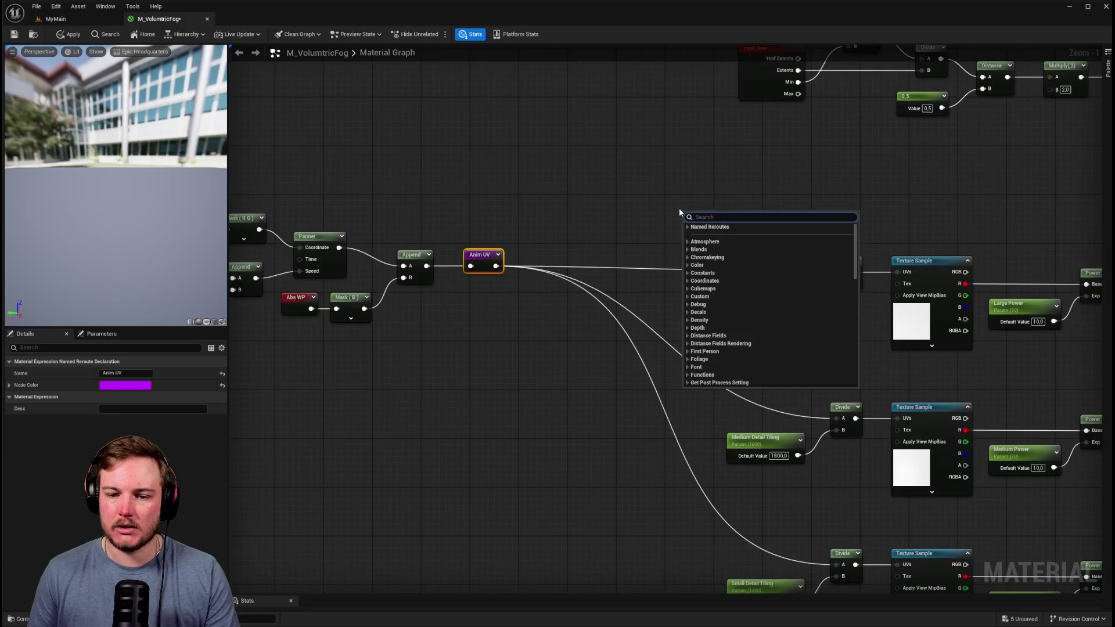
Step: Add an Anim UV named reroute usage beside the Large Detail Tiling parameter and connect it to that chain's Divide A input
{"action": "left_click", "coordinate": [678, 208]}
{"action": "right_click", "coordinate": [678, 208]}
{"action": "left_click", "coordinate": [682, 224]}
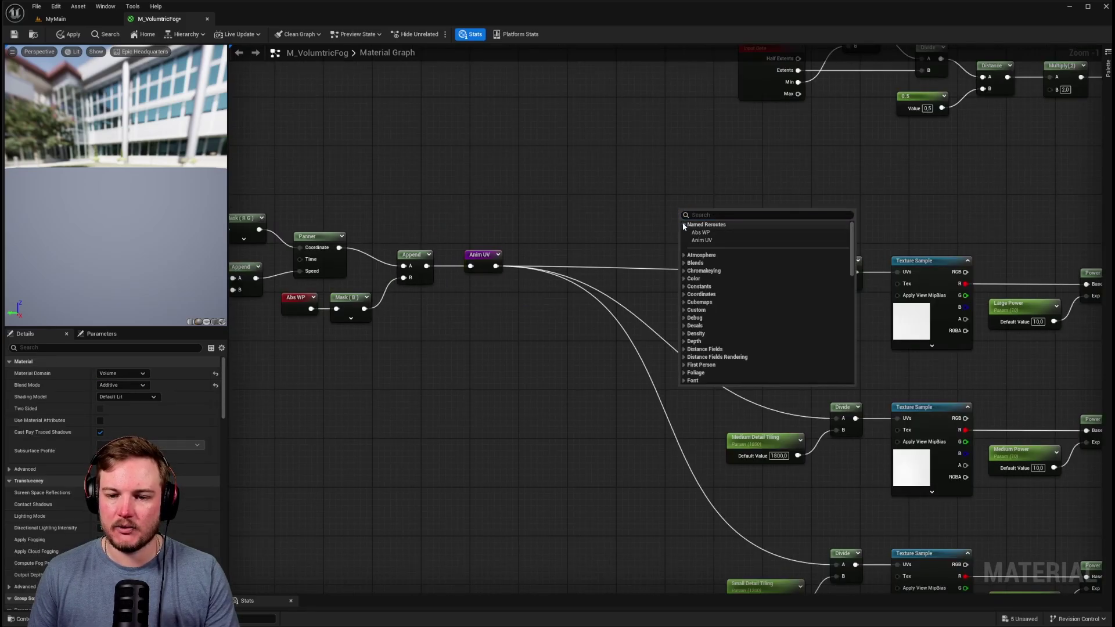
{"action": "left_click", "coordinate": [700, 239]}
{"action": "left_click_drag", "start_coordinate": [709, 225], "coordinate": [724, 261]}
{"action": "right_click_drag", "start_coordinate": [724, 261], "coordinate": [708, 169]}
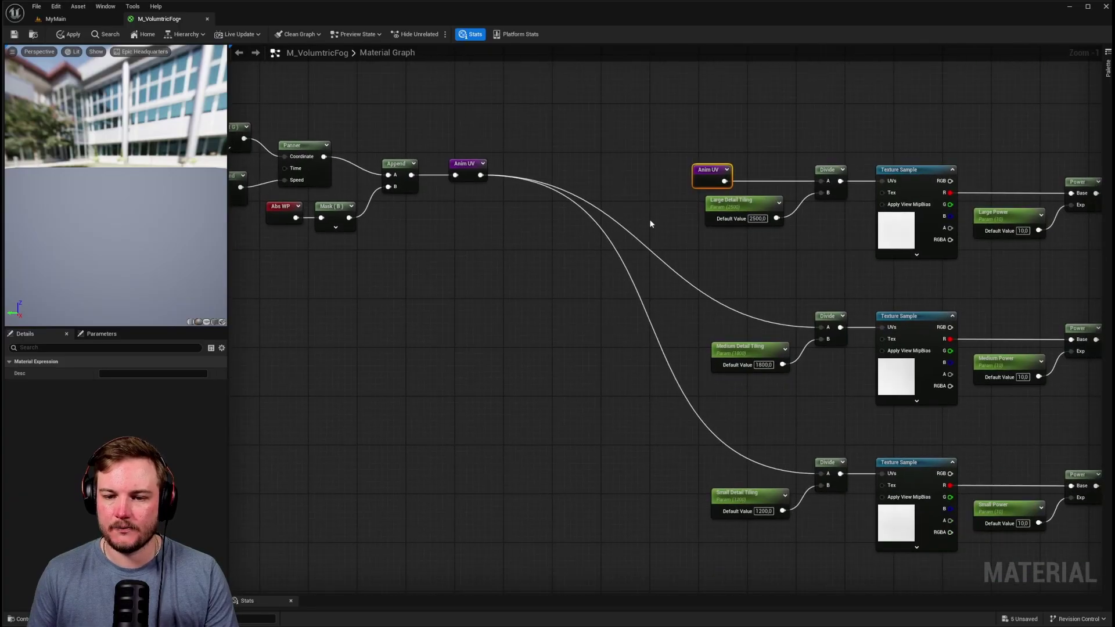
Step: Duplicate the Anim UV usage node for the medium and small noise chains and connect each copy to its Divide A input
{"action": "key", "text": "ctrl+d"}
{"action": "left_click_drag", "start_coordinate": [682, 303], "coordinate": [820, 327]}
{"action": "left_click_drag", "start_coordinate": [666, 294], "coordinate": [714, 320]}
{"action": "right_click_drag", "start_coordinate": [714, 324], "coordinate": [678, 248]}
{"action": "key", "text": "ctrl+d"}
{"action": "left_click_drag", "start_coordinate": [698, 379], "coordinate": [783, 398]}
{"action": "left_click_drag", "start_coordinate": [694, 375], "coordinate": [688, 388]}
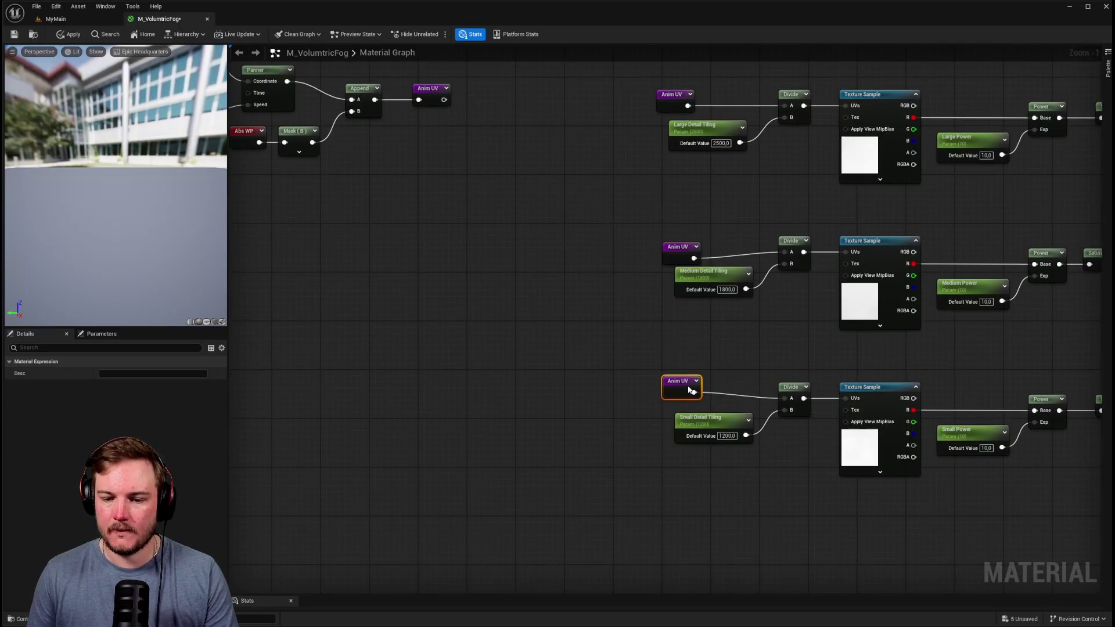
Step: Tidy the material graph by repositioning the panning group, the spherical falloff chain and the nodes of the noise section
{"action": "scroll", "coordinate": [579, 304], "scroll_direction": "down", "scroll_amount": 4}
{"action": "left_click", "coordinate": [555, 354]}
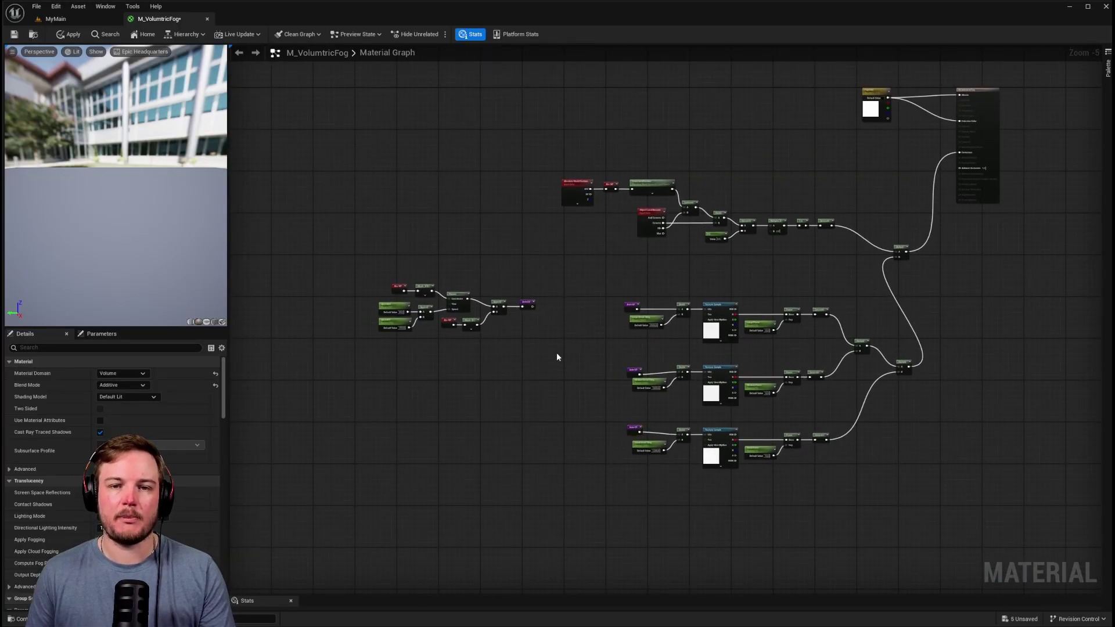
{"action": "left_click_drag", "start_coordinate": [335, 244], "coordinate": [557, 374]}
{"action": "left_click_drag", "start_coordinate": [529, 302], "coordinate": [548, 270]}
{"action": "right_click_drag", "start_coordinate": [612, 271], "coordinate": [553, 284]}
{"action": "mouse_move", "coordinate": [510, 172]}
{"action": "left_mouse_down"}
{"action": "mouse_move", "coordinate": [583, 200]}
{"action": "mouse_move", "coordinate": [512, 161]}
{"action": "left_mouse_up"}
{"action": "left_click_drag", "start_coordinate": [542, 284], "coordinate": [824, 510]}
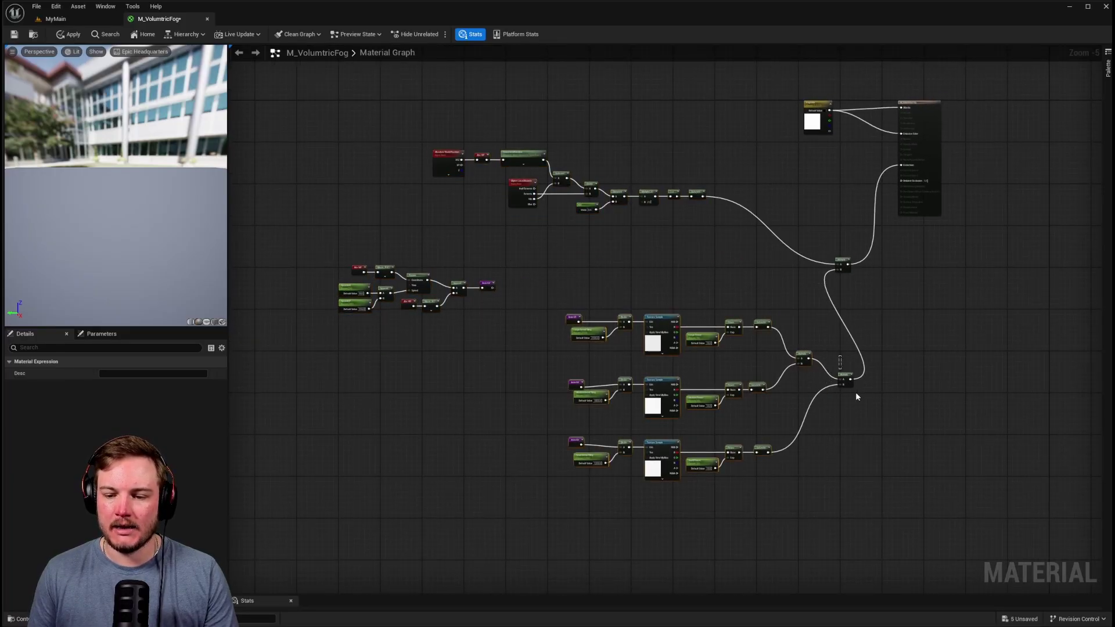
{"action": "left_click_drag", "start_coordinate": [846, 377], "coordinate": [812, 371]}
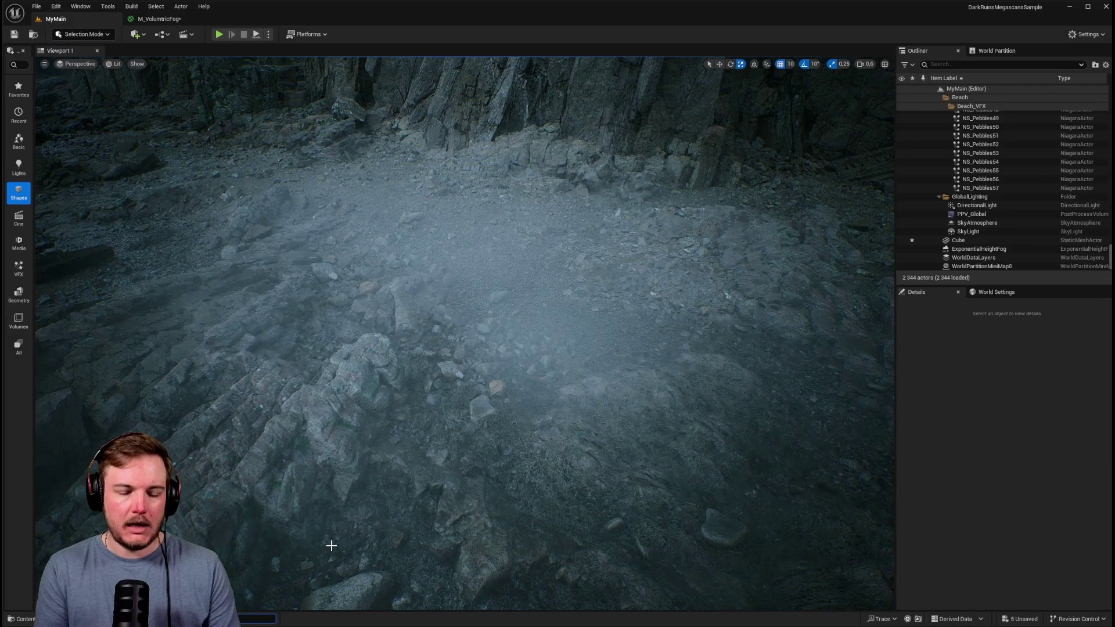
Step: In the MyMain level, query the console help for r.VolumetricFog.GridPixelSize using the ? argument
{"action": "type", "text": "r.volumetricfog"}
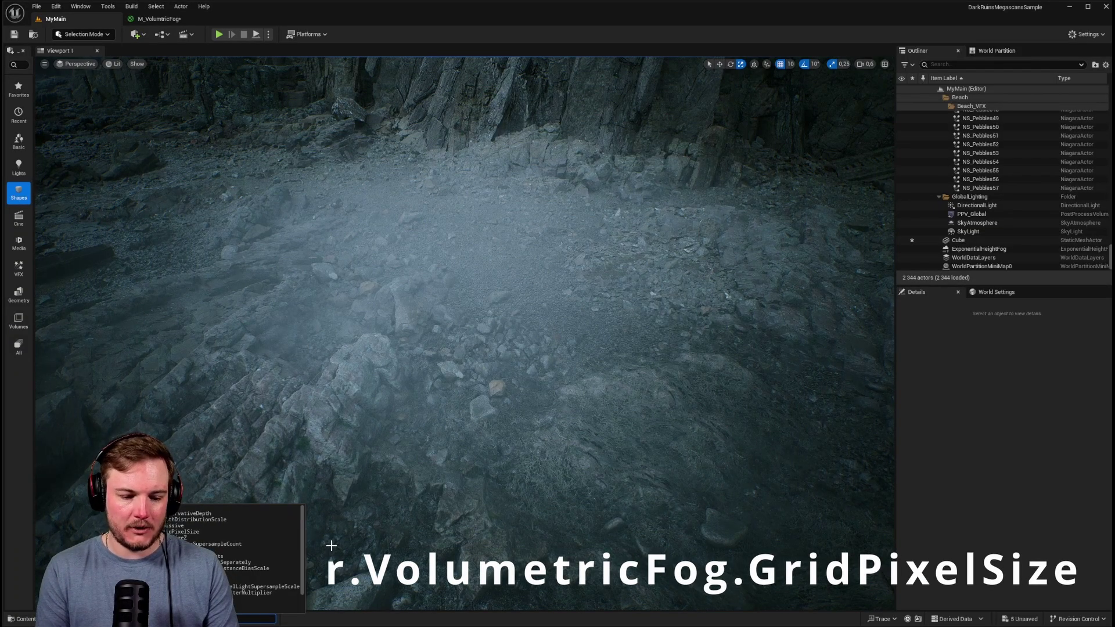
{"action": "type", "text": ".grid"}
{"action": "key", "text": "Up"}
{"action": "key", "text": "Up"}
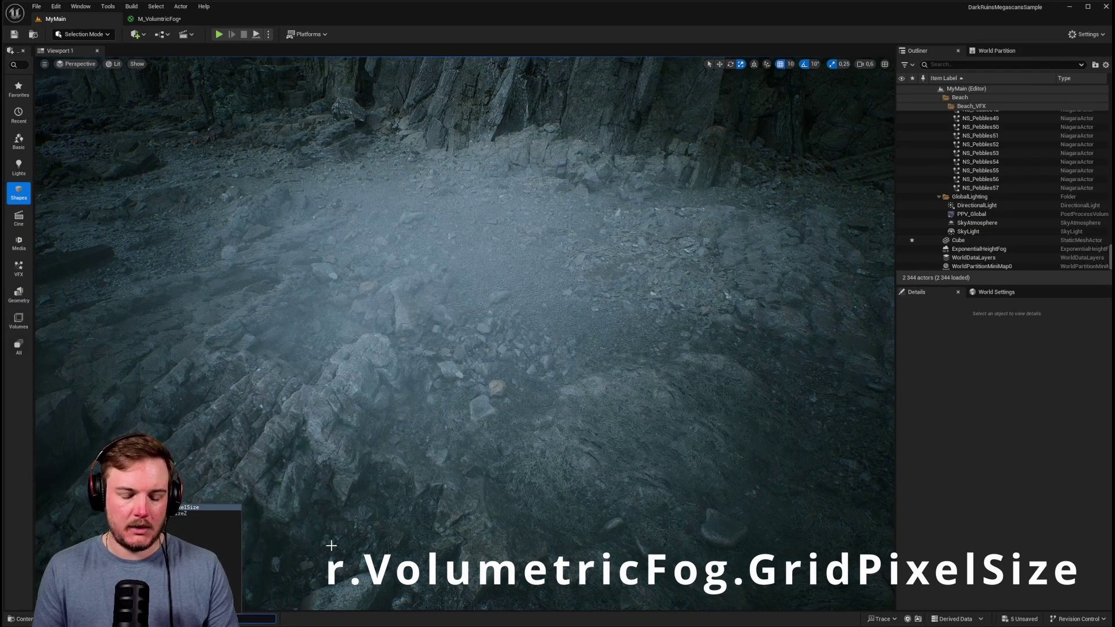
{"action": "key", "text": "Tab"}
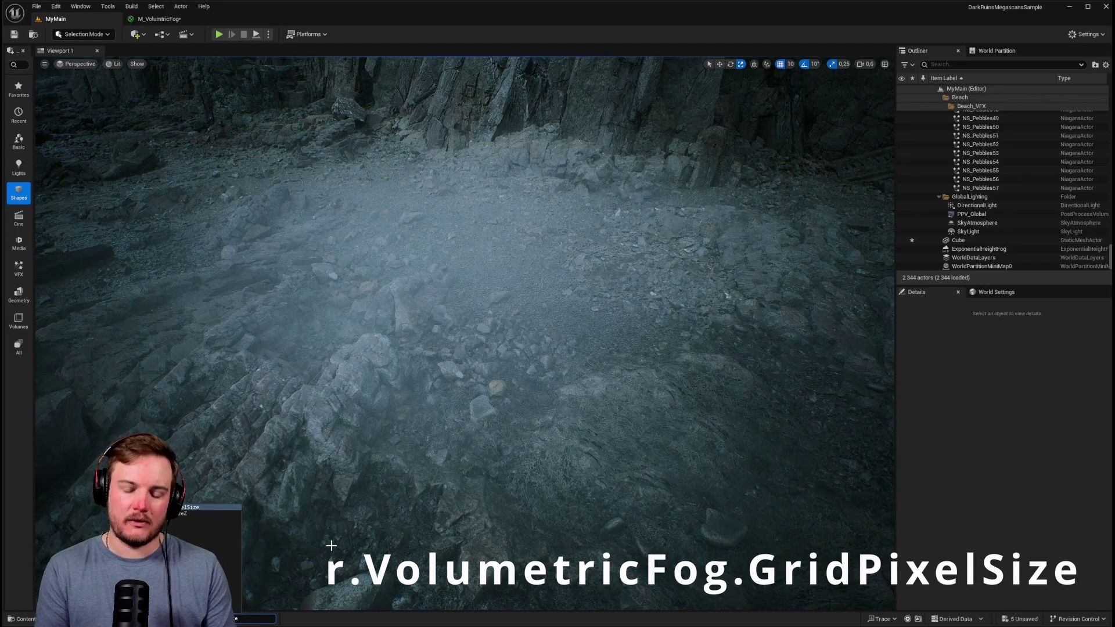
{"action": "type", "text": "4"}
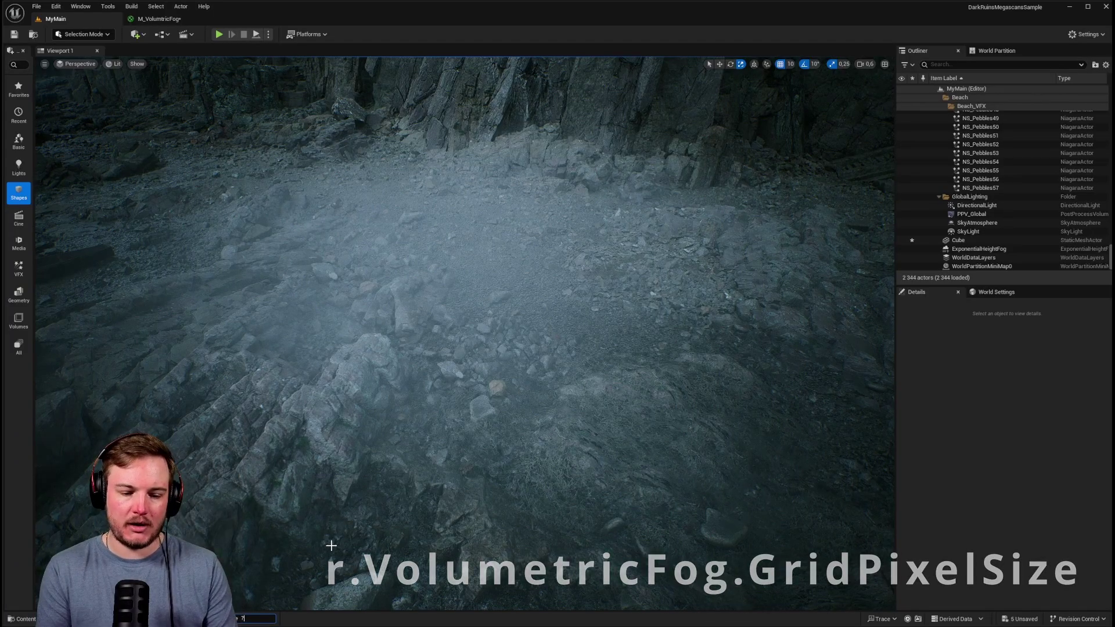
{"action": "key", "text": "Return"}
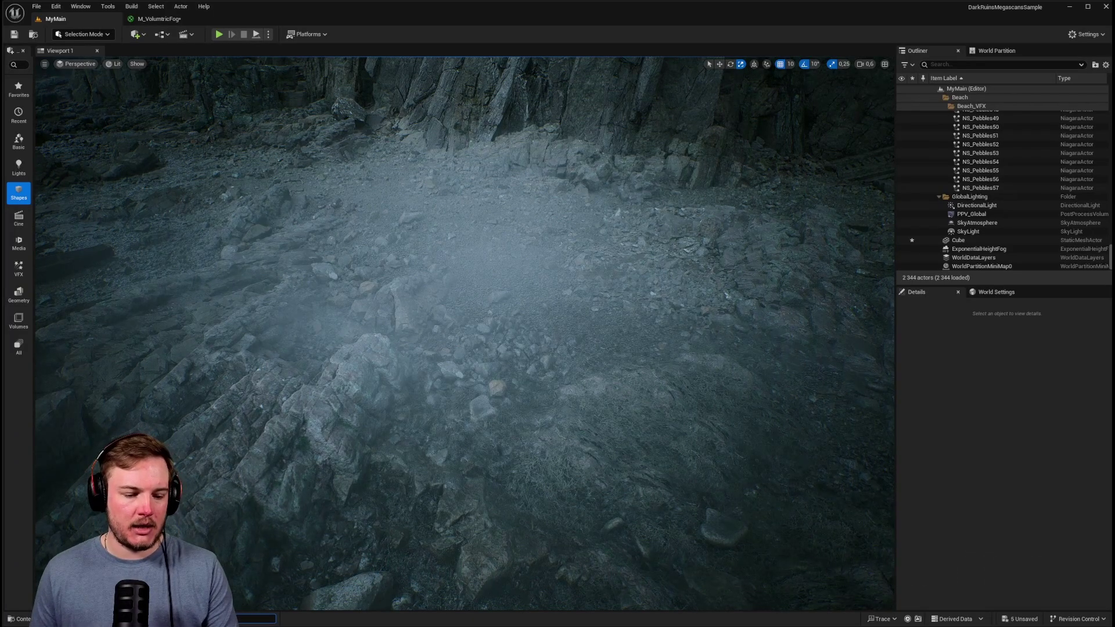
Step: Open the output log and run the r.VolumetricFog.GridPixelSize command again from the console history
{"action": "key", "text": "grave"}
{"action": "double_click", "coordinate": [35, 589]}
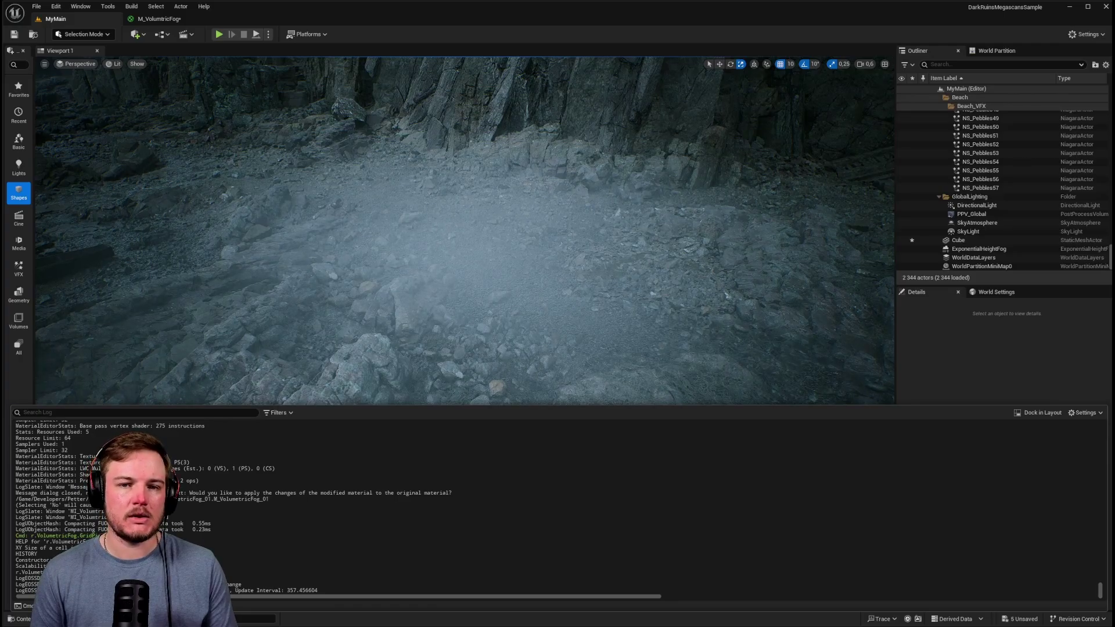
{"action": "key", "text": "Up"}
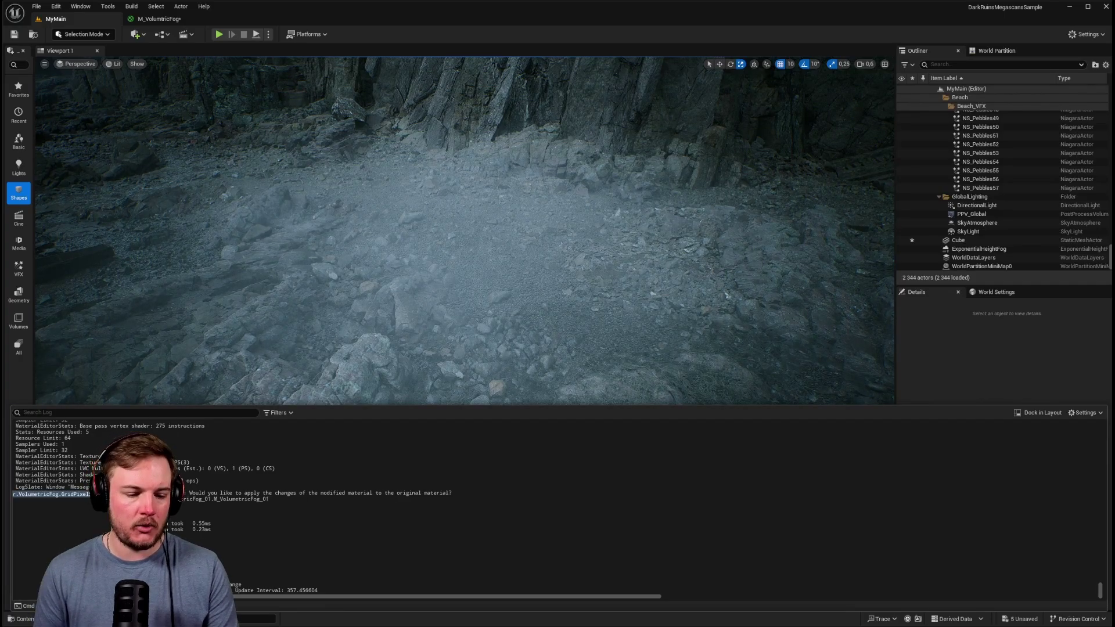
{"action": "key", "text": "Return"}
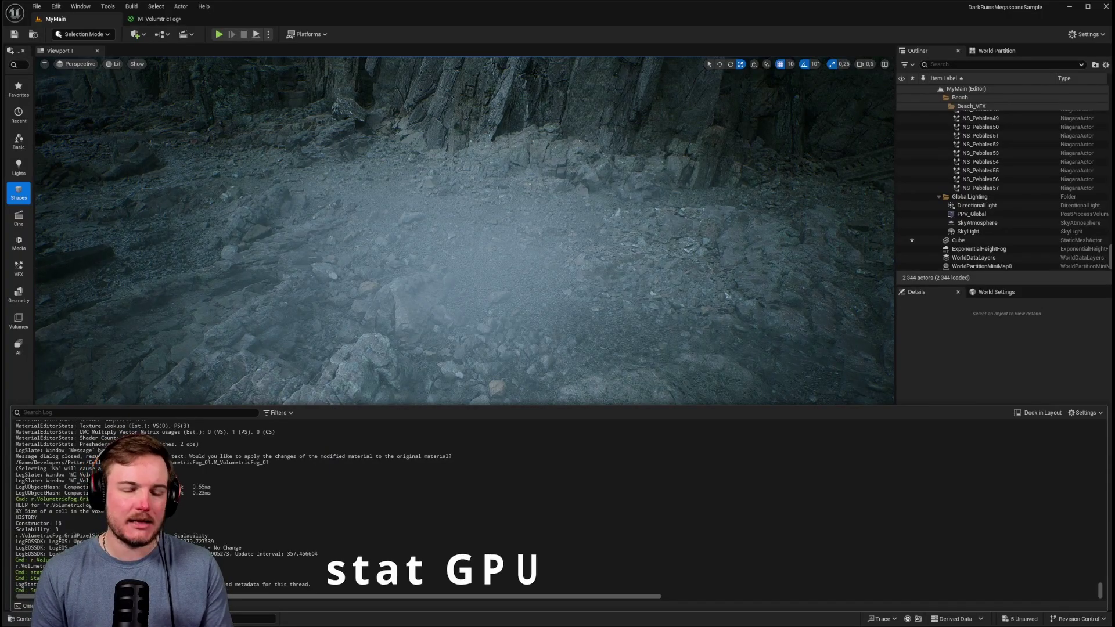
Step: Display the GPU timing overlay in the viewport with the stat GPU console command
{"action": "type", "text": "stat"}
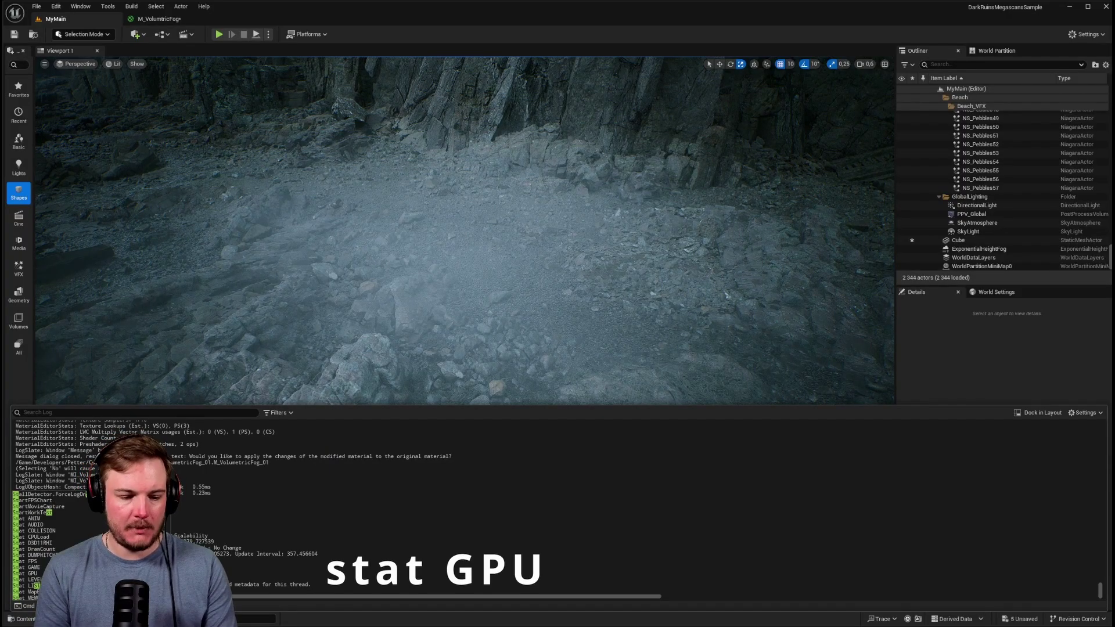
{"action": "type", "text": " GPU"}
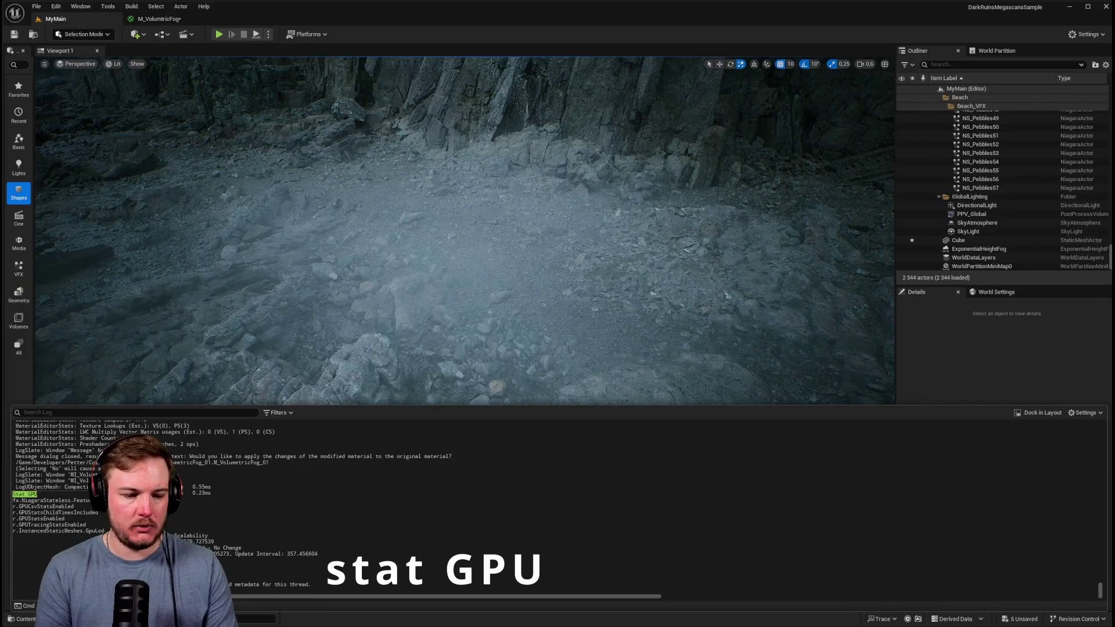
{"action": "key", "text": "Return"}
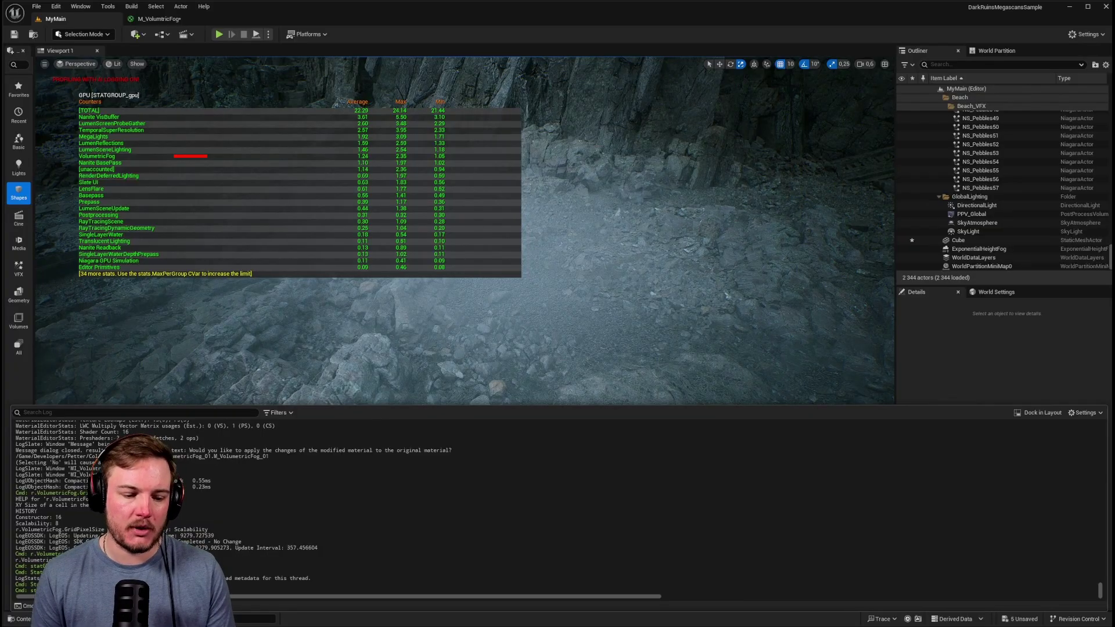
Step: Apply two further r.VolumetricFog.GridPixelSize settings through the console and compare the VolumetricFog cost in the GPU stats
{"action": "key", "text": "Up"}
{"action": "key", "text": "Return"}
{"action": "key", "text": "Up"}
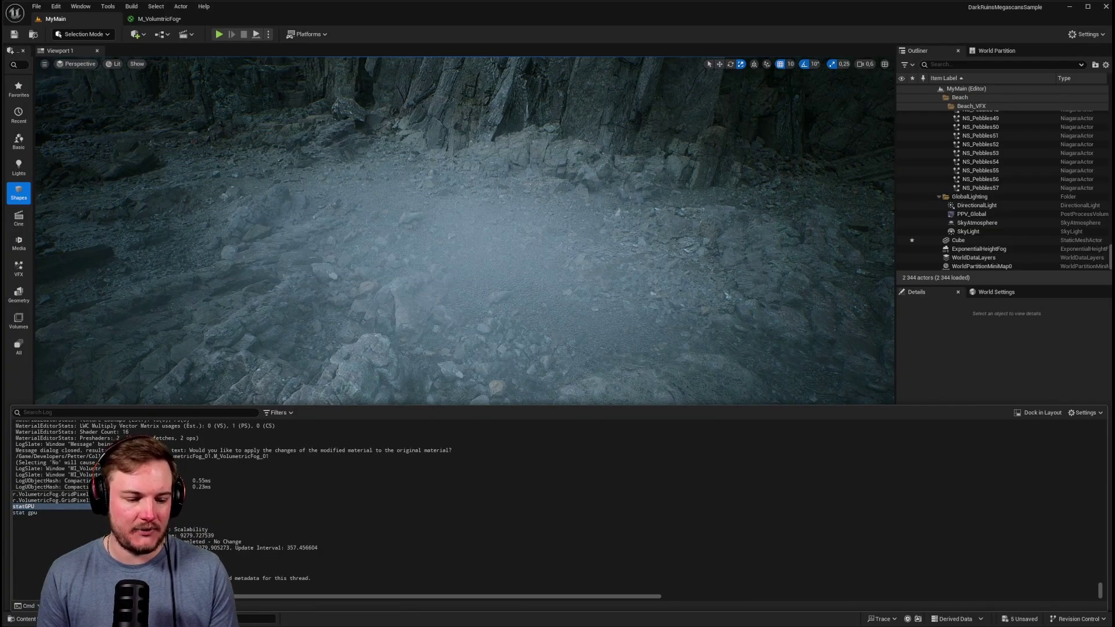
{"action": "key", "text": "Return"}
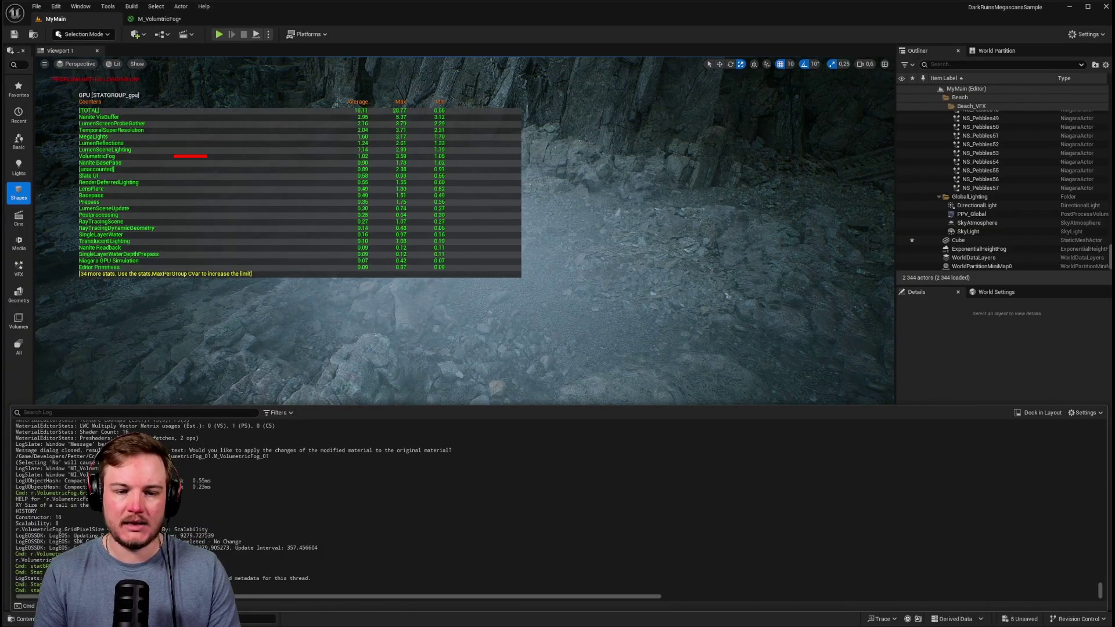
{"action": "key", "text": "Return"}
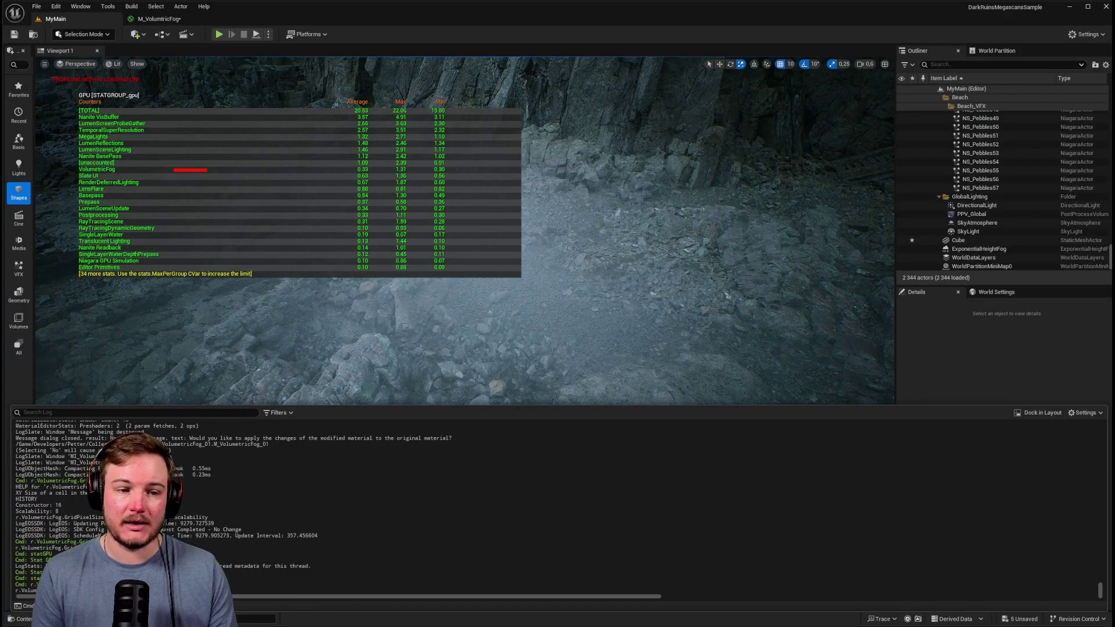
{"action": "key", "text": "Up"}
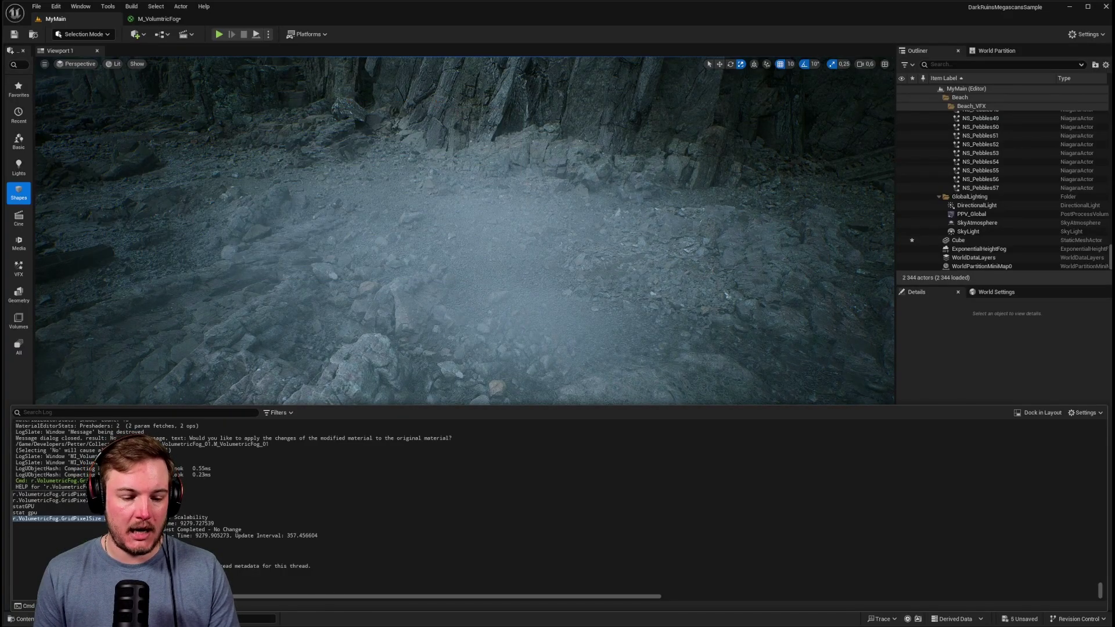
{"action": "key", "text": "Up"}
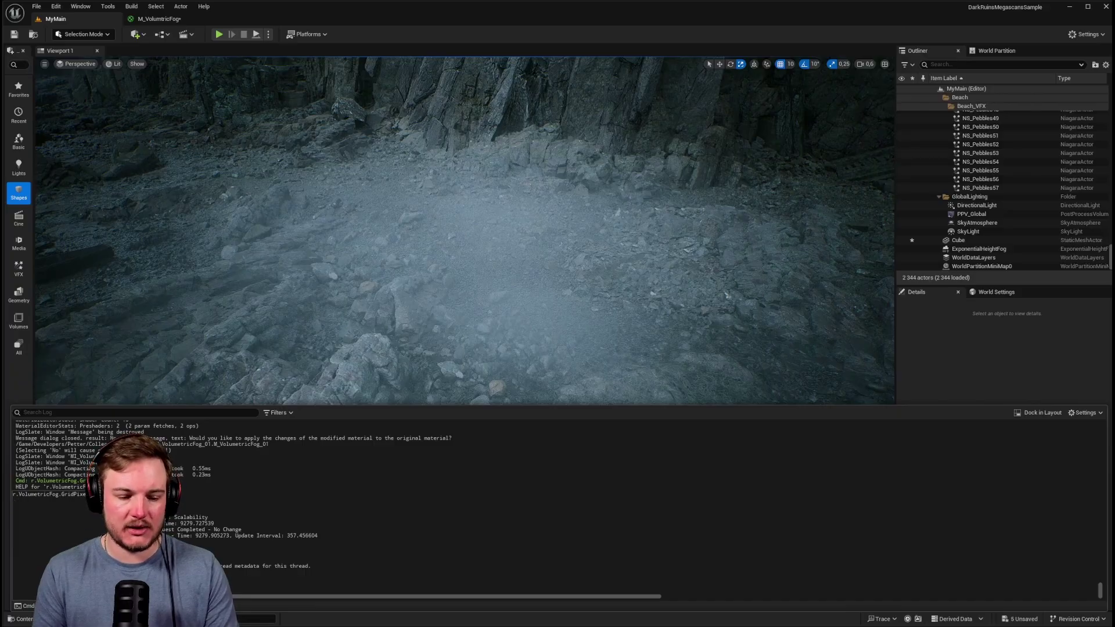
{"action": "key", "text": "Return"}
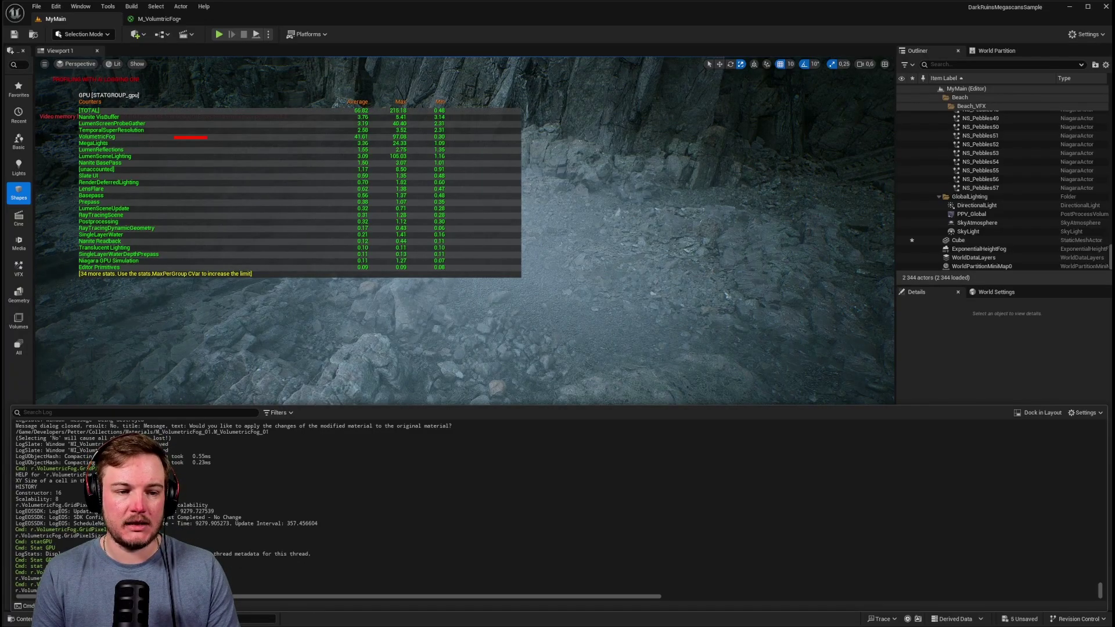